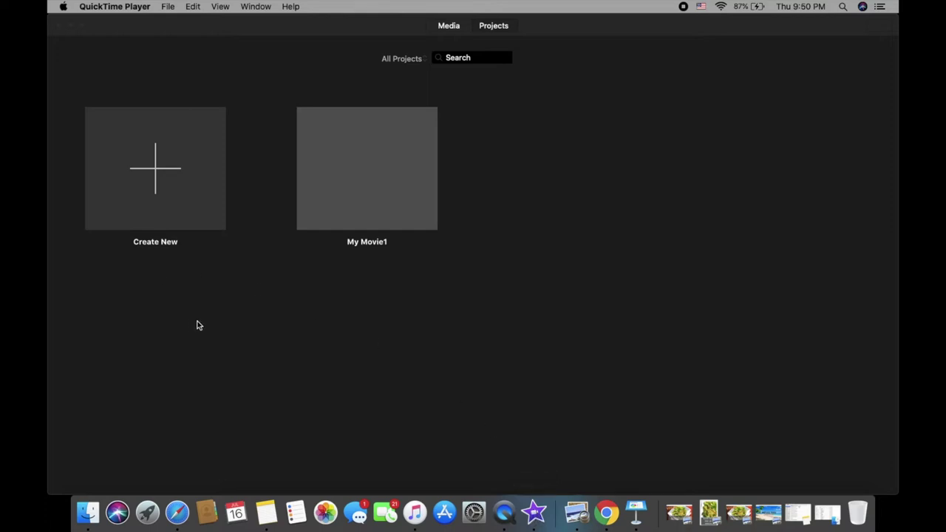
# Step: Create a new trailer project from the Action template after browsing the available trailer styles
pyautogui.click(150, 160)
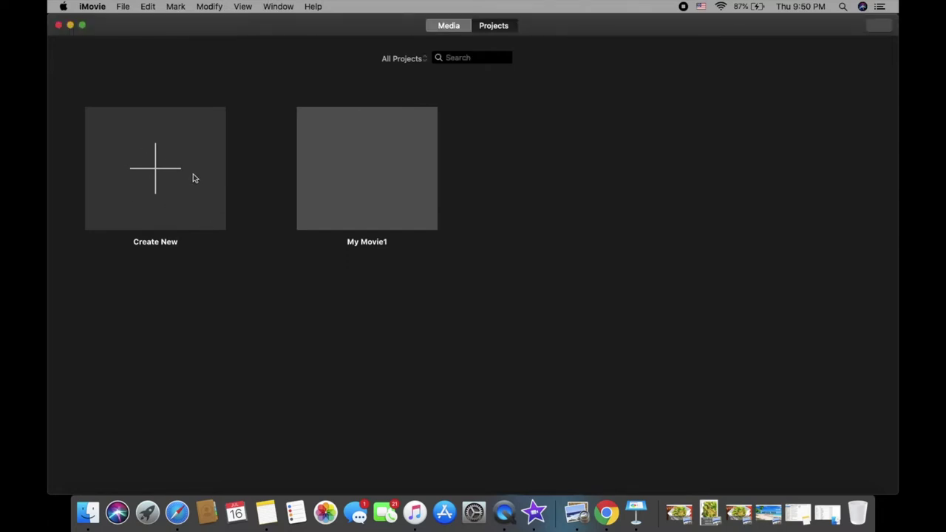
pyautogui.click(154, 179)
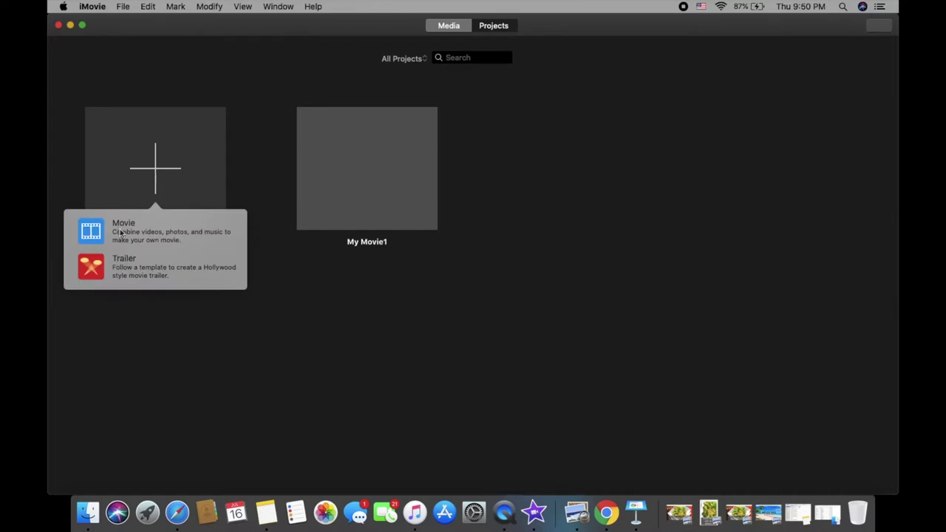
pyautogui.click(128, 267)
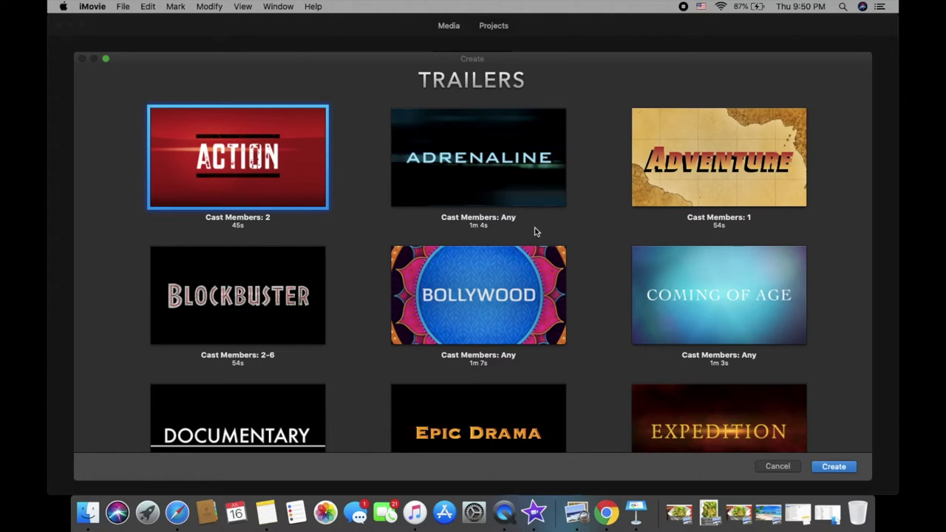
pyautogui.scroll(-2, 641, 297)
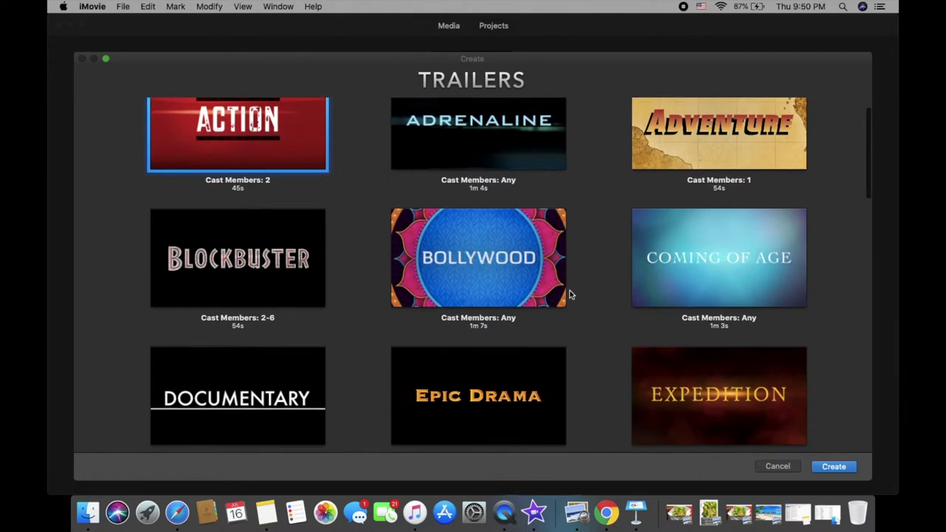
pyautogui.scroll(-15, 452, 357)
pyautogui.scroll(-6, 452, 358)
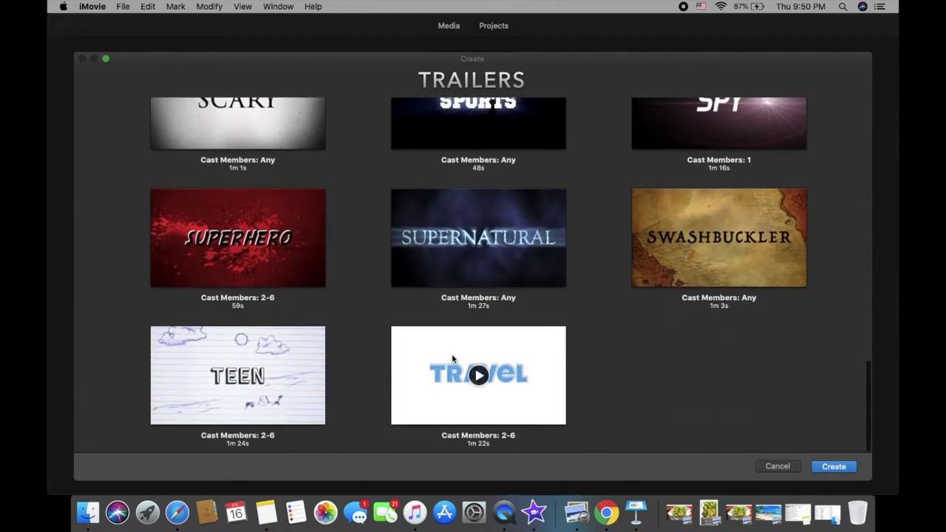
pyautogui.scroll(20, 452, 359)
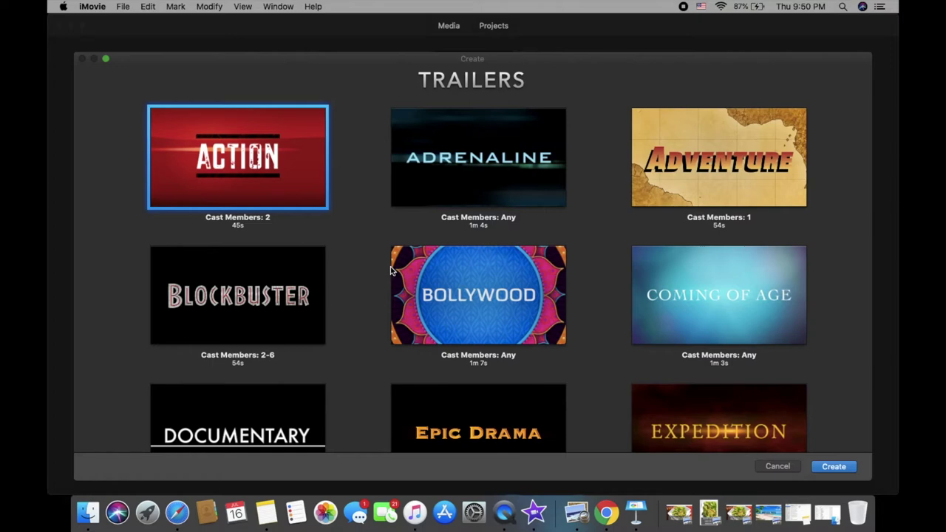
pyautogui.doubleClick(311, 182)
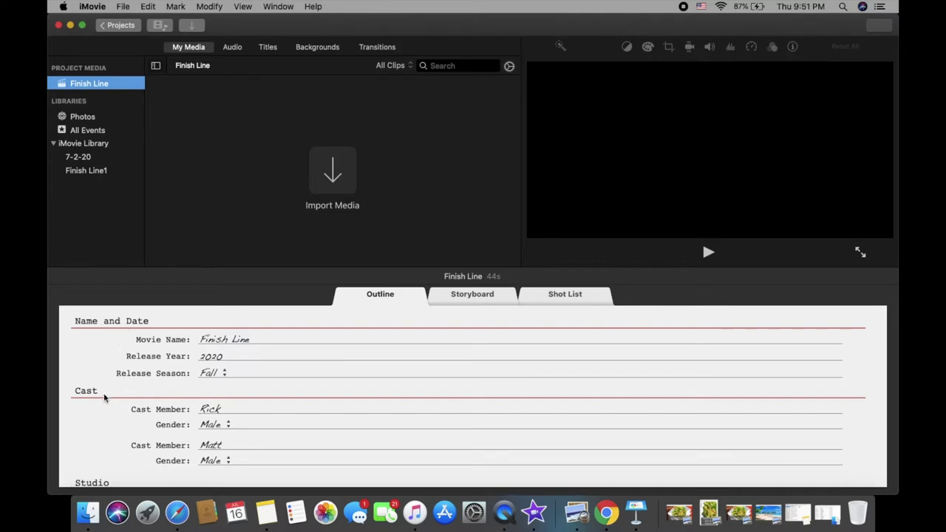
# Step: Review the trailer's outline fields, including cast and credits, along with its storyboard scenes and shot list
pyautogui.scroll(-3, 177, 412)
pyautogui.scroll(-5, 118, 459)
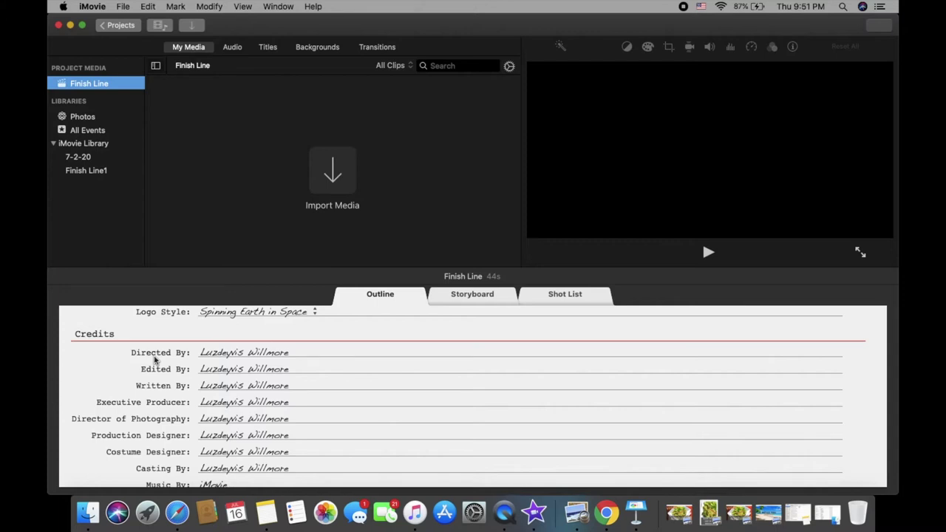
pyautogui.scroll(-1, 155, 360)
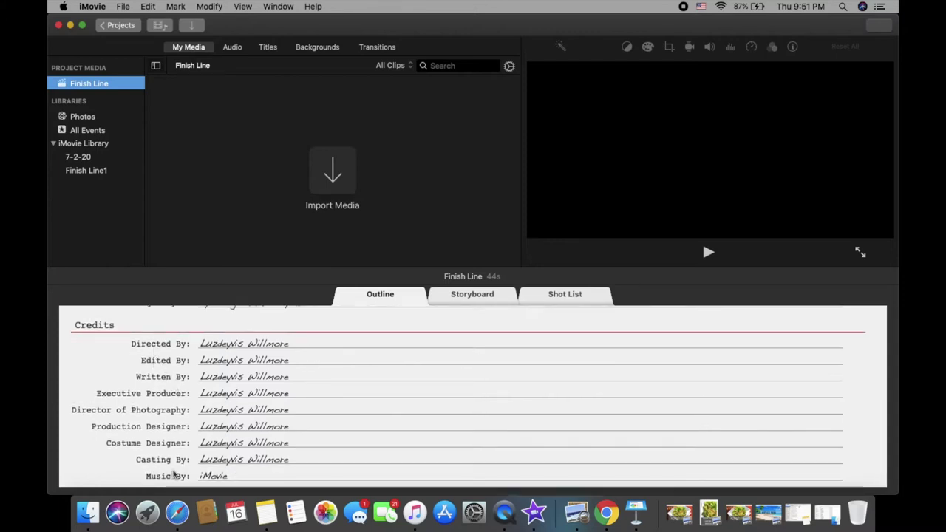
pyautogui.scroll(5, 239, 431)
pyautogui.scroll(8, 239, 430)
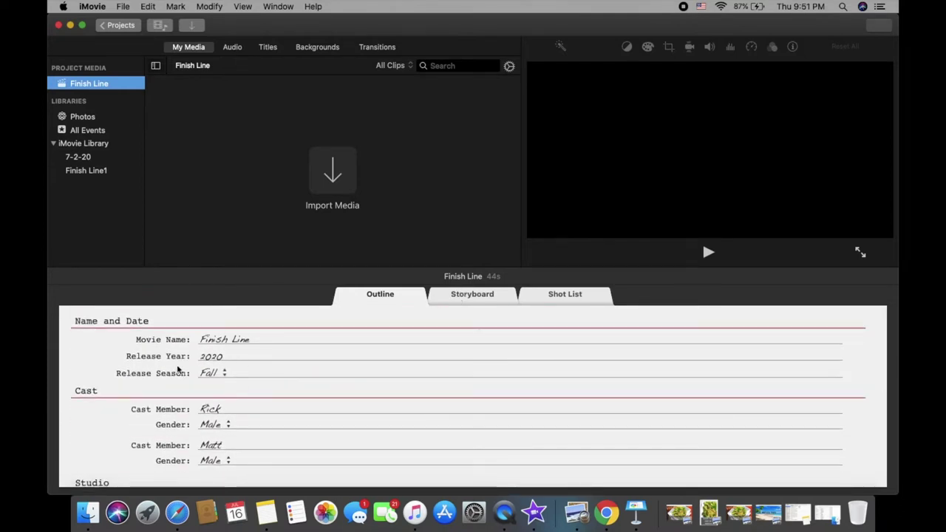
pyautogui.click(193, 373)
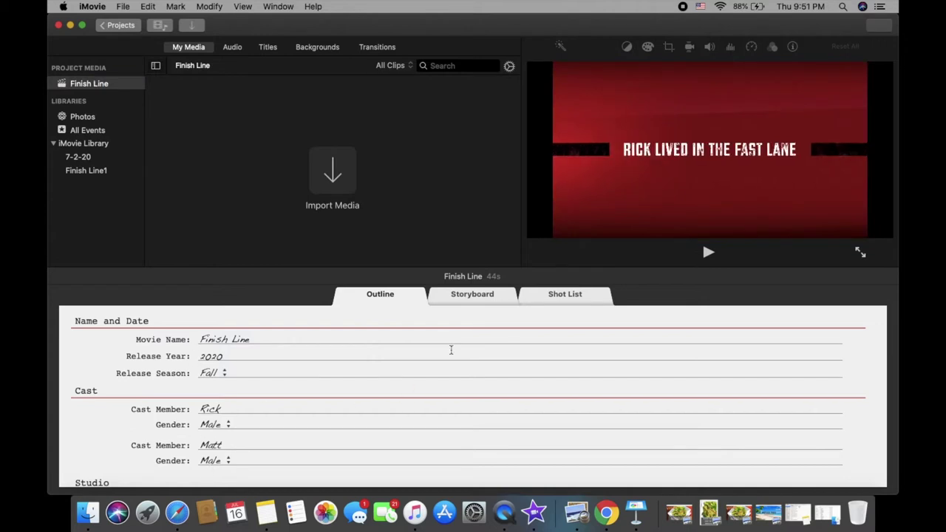
pyautogui.click(494, 297)
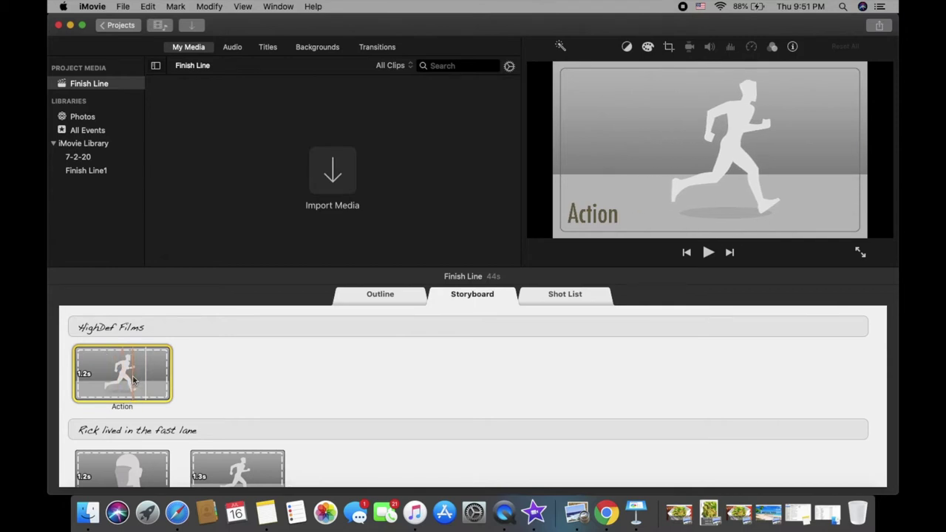
pyautogui.scroll(-5, 133, 379)
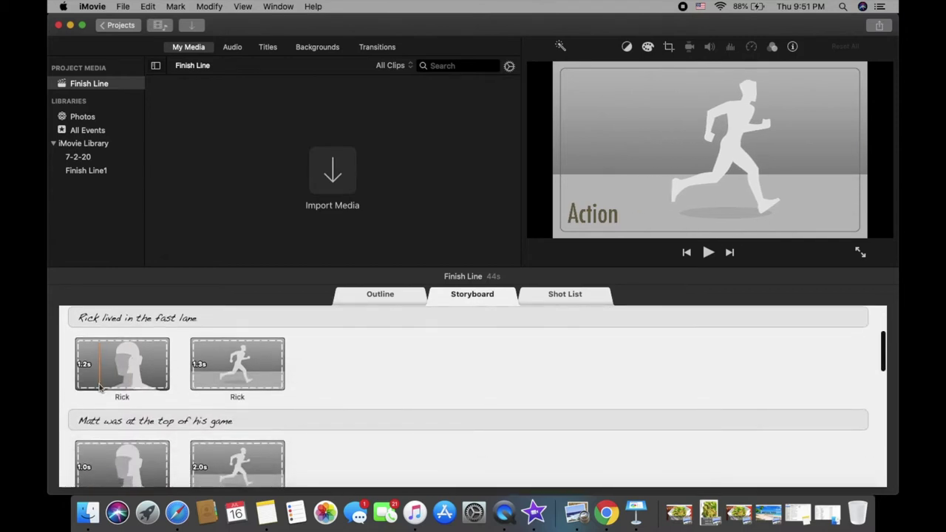
pyautogui.scroll(-5, 182, 450)
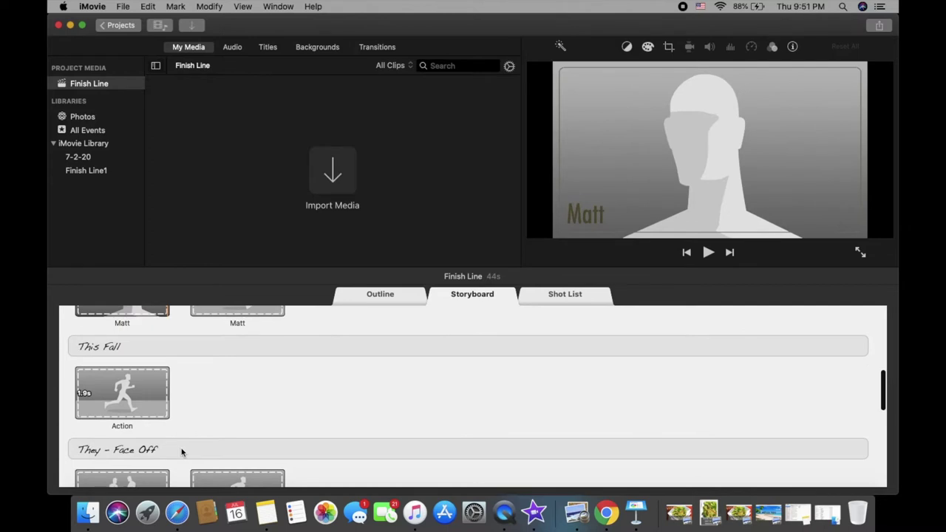
pyautogui.click(556, 296)
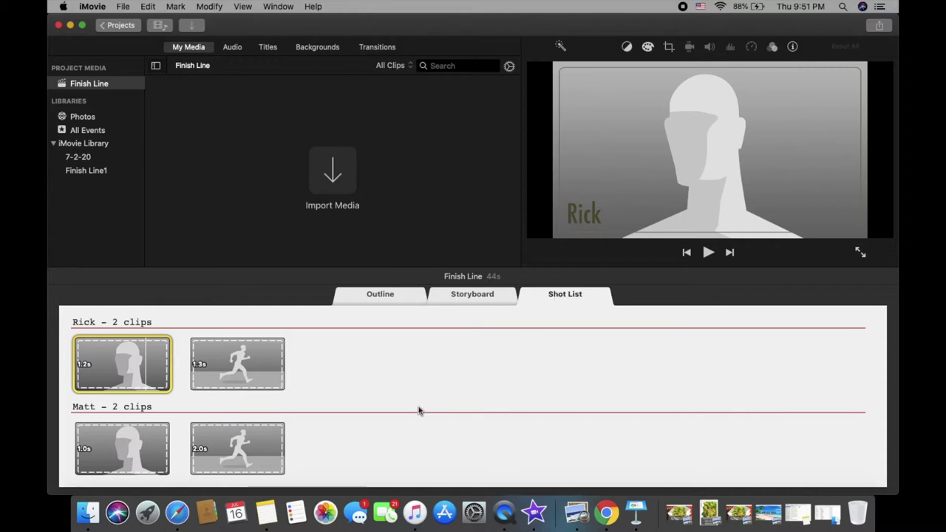
# Step: Return to the project overview and open the My Movie1 project for editing
pyautogui.click(122, 28)
pyautogui.click(569, 85)
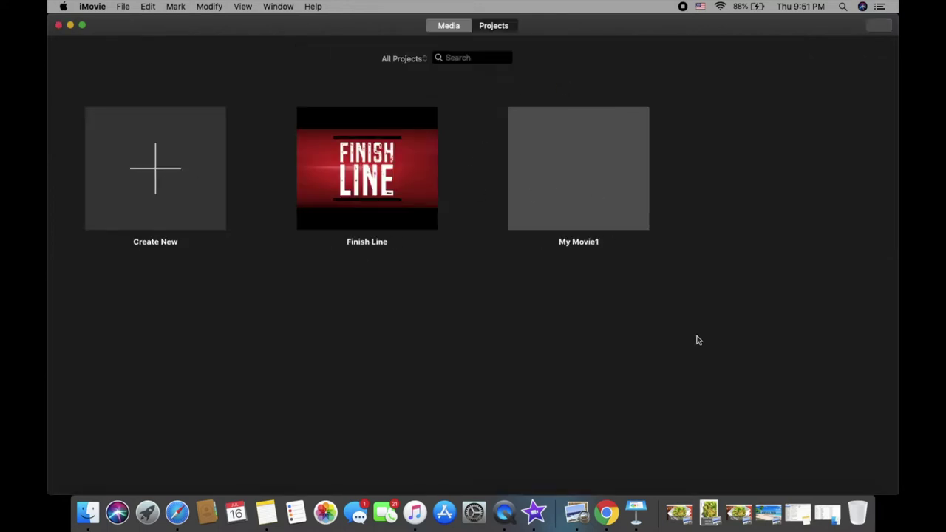
pyautogui.click(613, 173)
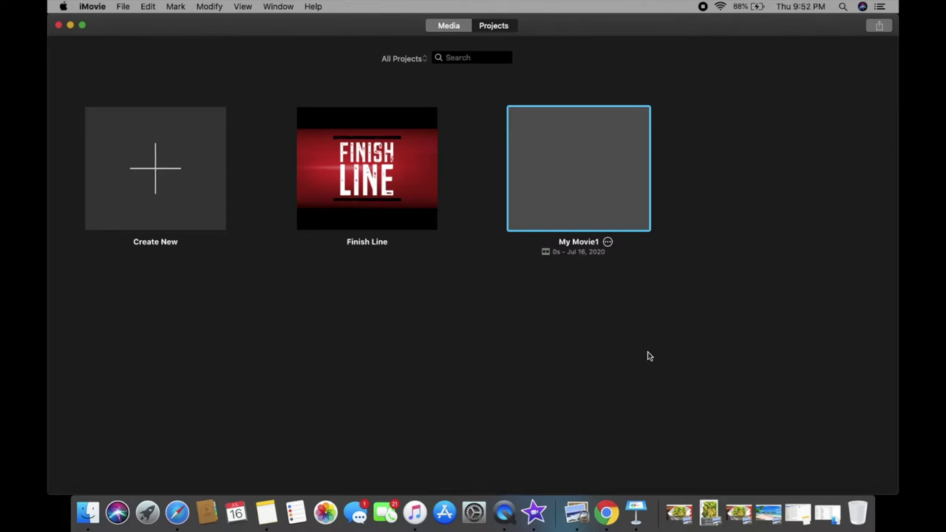
pyautogui.doubleClick(596, 190)
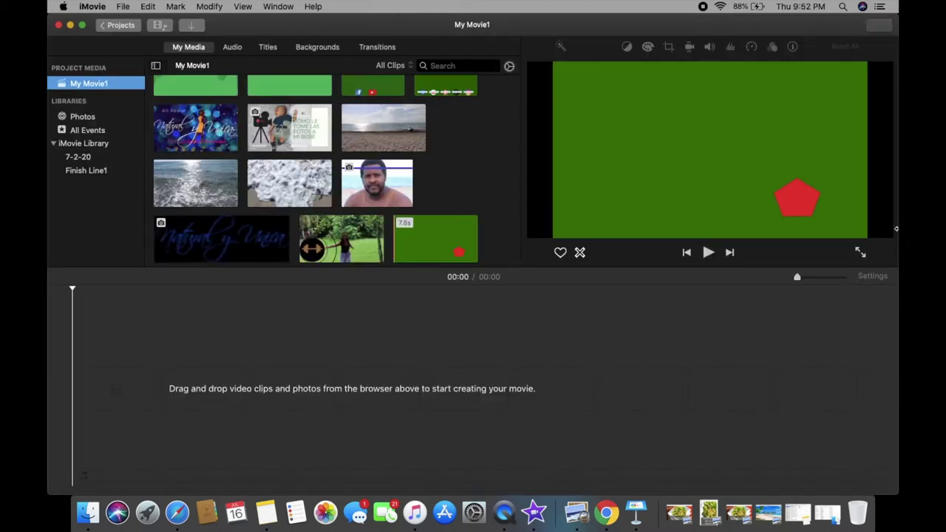
# Step: Browse the available movie themes and confirm No Theme for the project
pyautogui.click(873, 276)
pyautogui.click(769, 331)
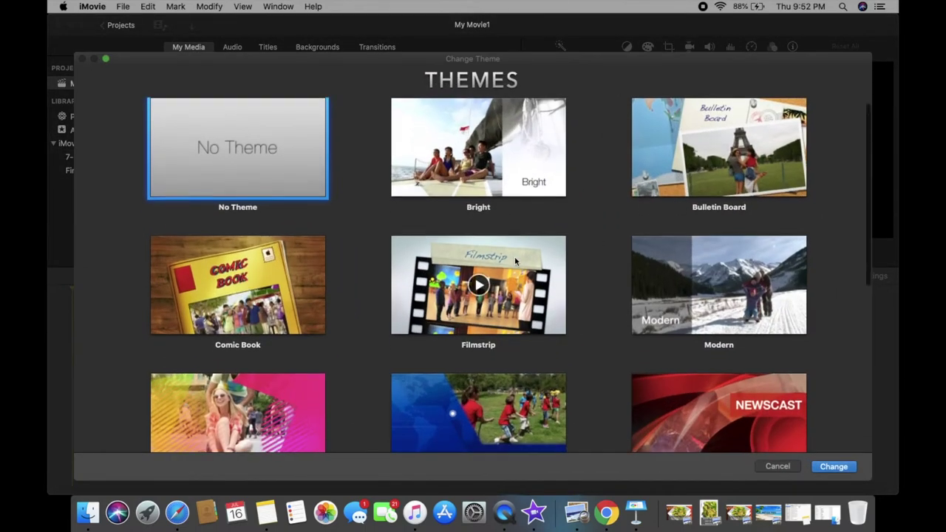
pyautogui.scroll(-3, 516, 261)
pyautogui.scroll(3, 515, 261)
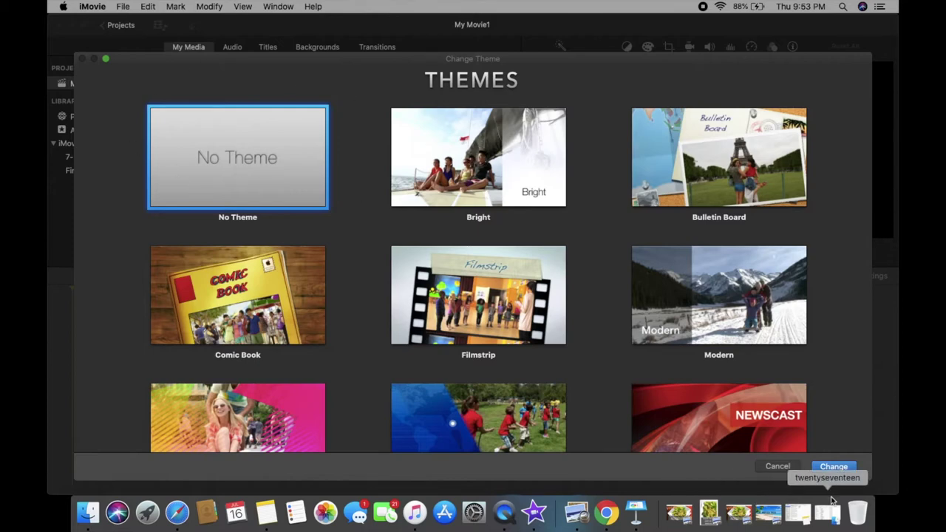
pyautogui.click(839, 469)
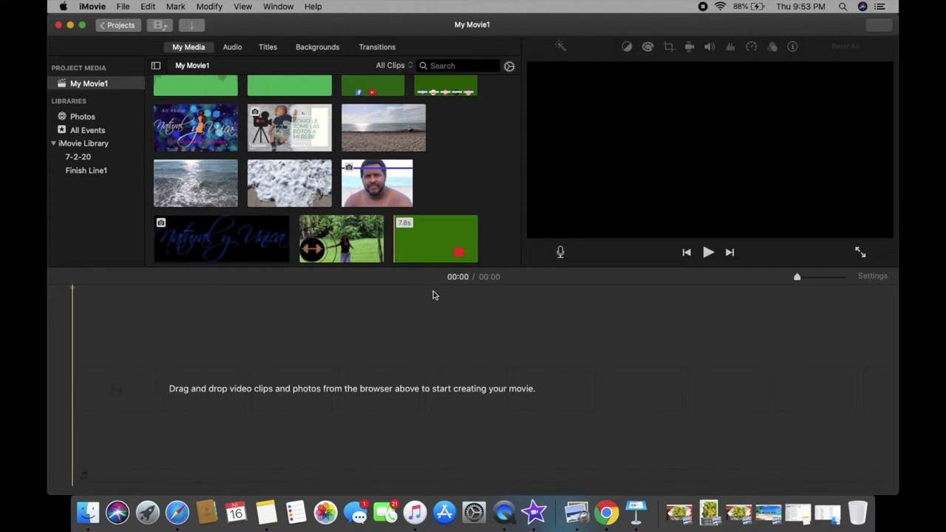
# Step: Find the 2.8-minute clip of the woman in a blue shirt eating and add it to the empty timeline
pyautogui.scroll(5, 376, 150)
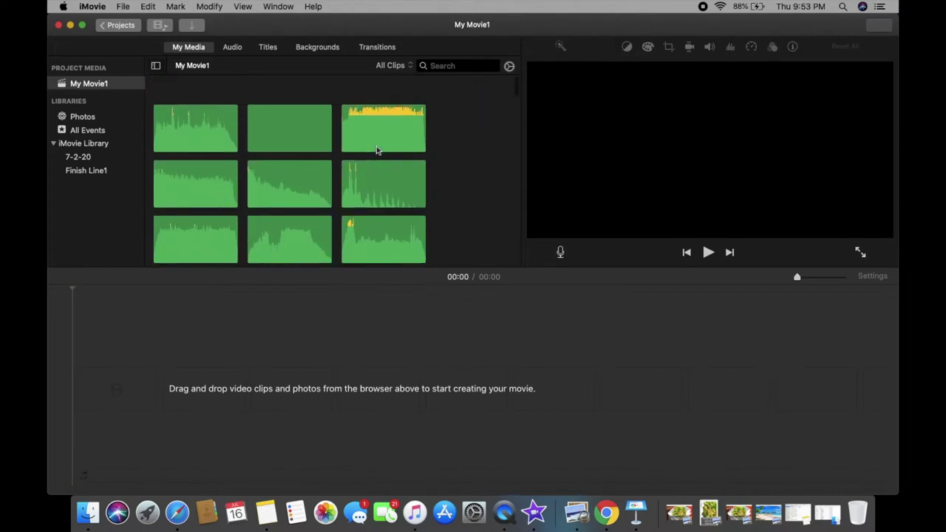
pyautogui.scroll(-5, 376, 150)
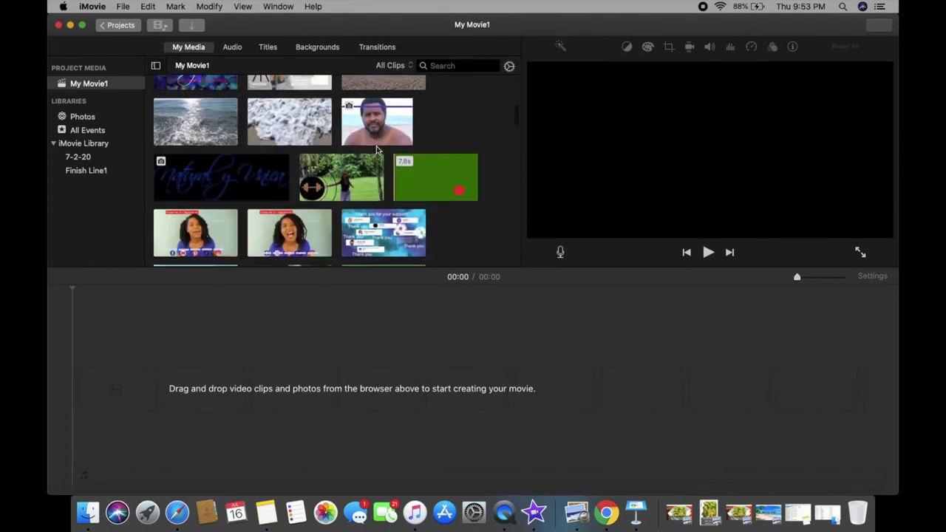
pyautogui.scroll(-5, 377, 150)
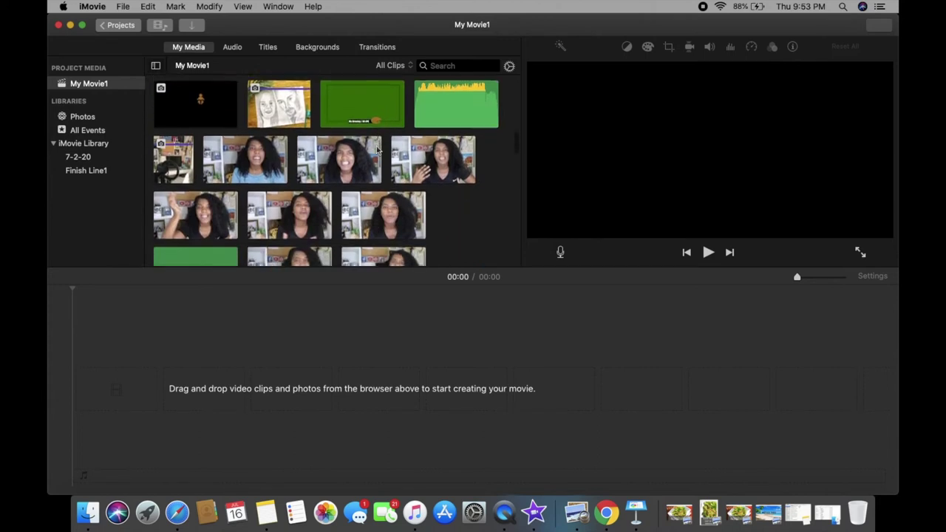
pyautogui.scroll(-10, 376, 150)
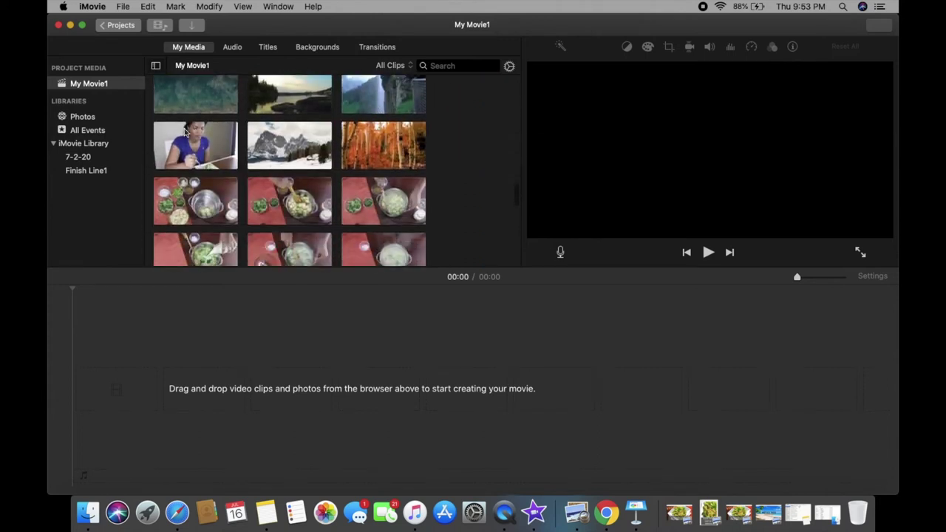
pyautogui.click(187, 129)
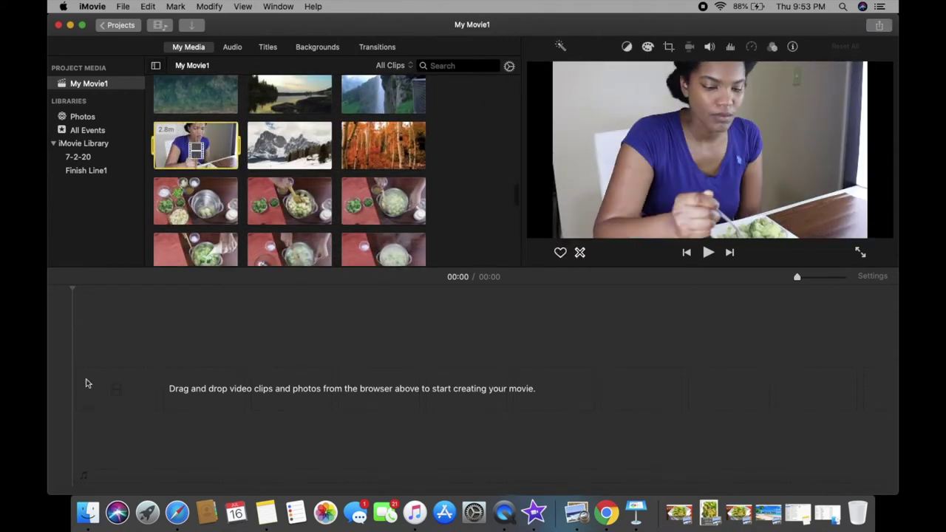
pyautogui.moveTo(86, 383); pyautogui.dragTo(85, 383)
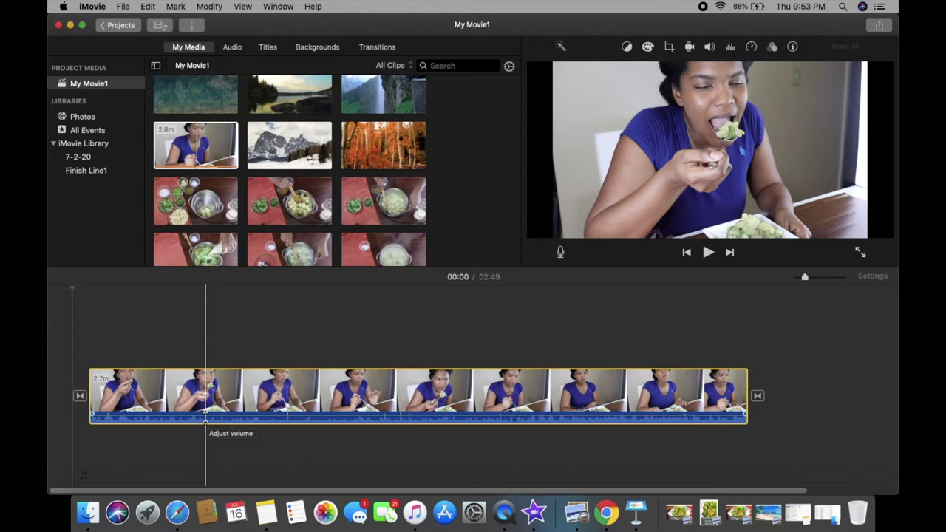
# Step: Try muting the timeline clip's audio and boosting it well above normal, and play a short stretch from 00:26
pyautogui.click(154, 391)
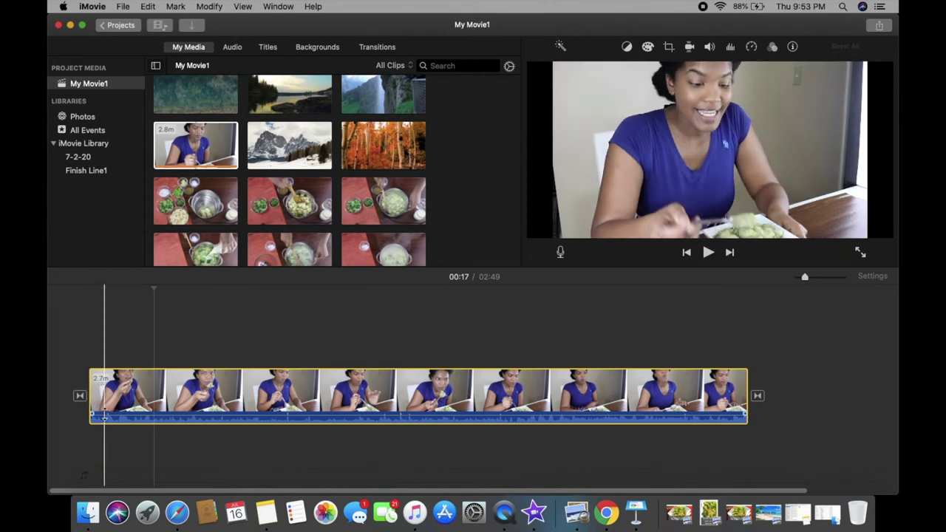
pyautogui.moveTo(104, 418); pyautogui.dragTo(104, 427)
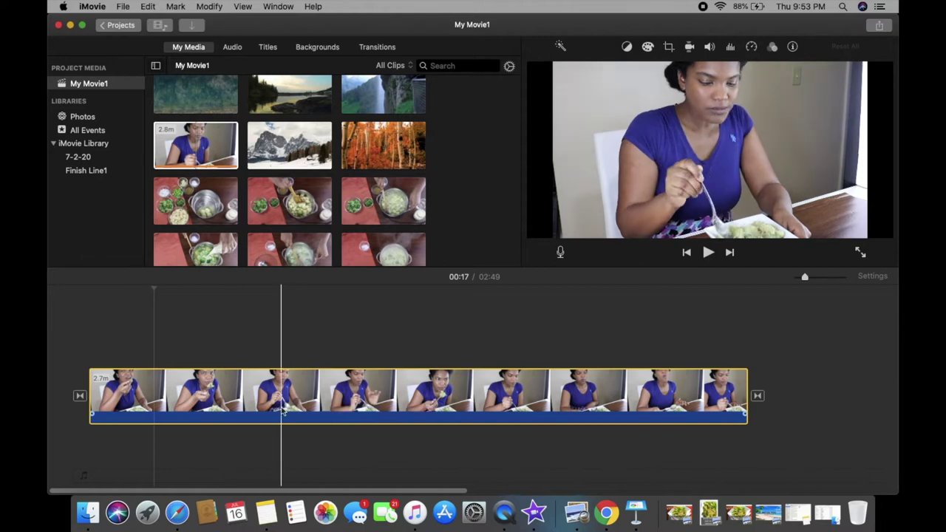
pyautogui.moveTo(276, 425); pyautogui.dragTo(276, 391)
pyautogui.click(190, 326)
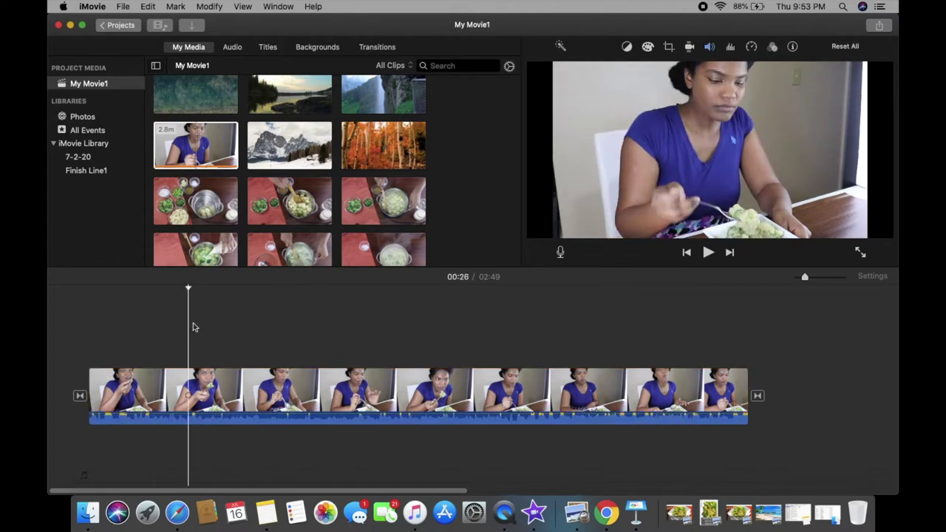
pyautogui.click(708, 253)
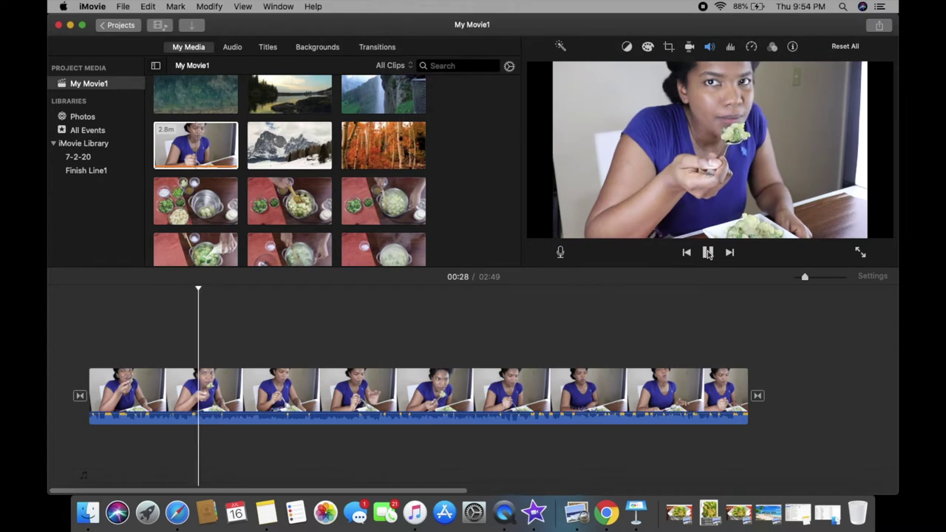
pyautogui.click(708, 253)
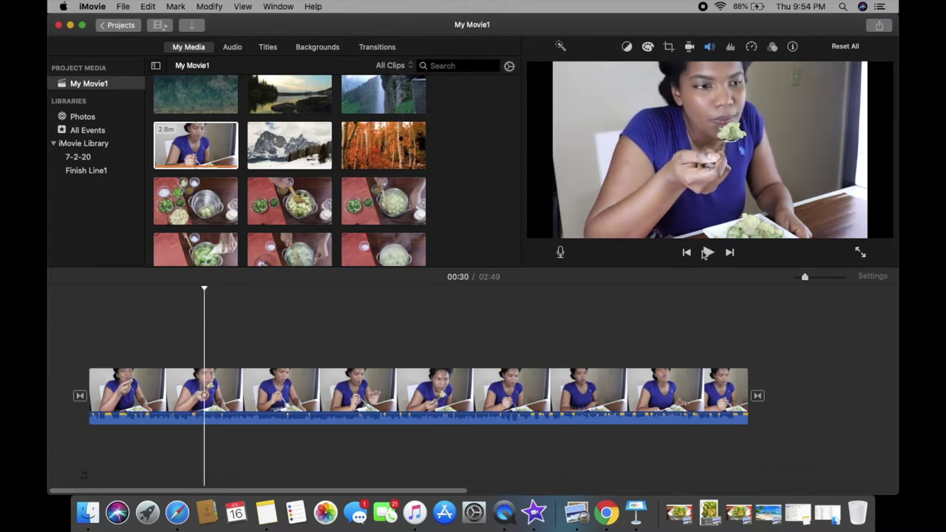
# Step: Mute the timeline clip's audio, bring its volume back to 100%, and open its volume adjustments
pyautogui.moveTo(302, 416); pyautogui.dragTo(301, 426)
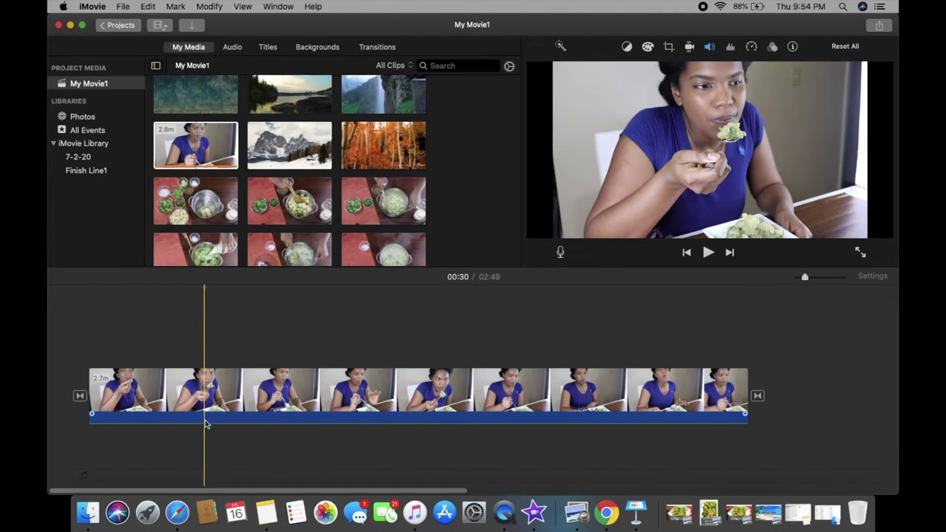
pyautogui.moveTo(205, 429); pyautogui.dragTo(205, 419)
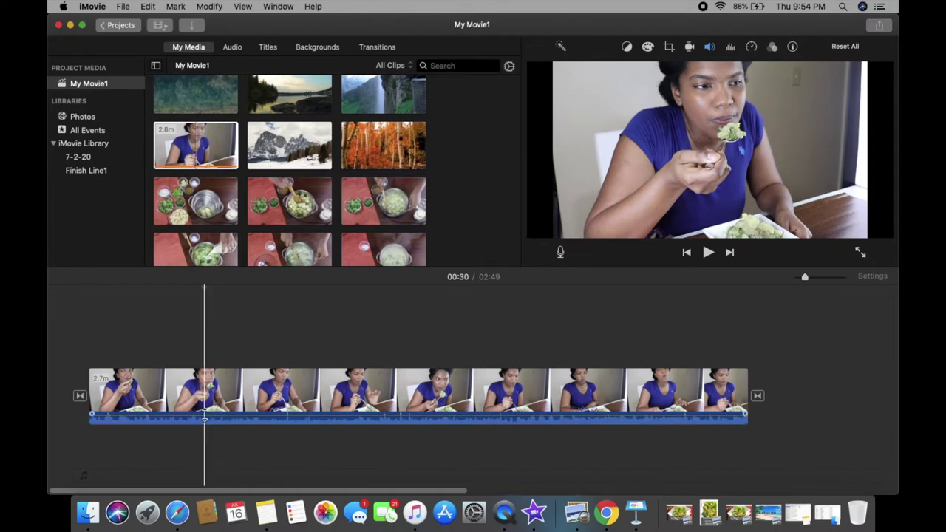
pyautogui.click(711, 47)
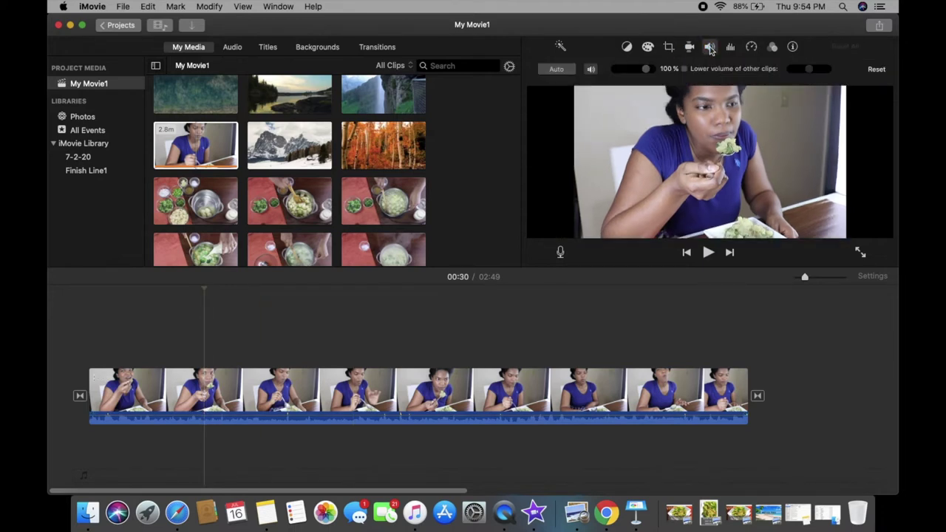
# Step: Raise the timeline clip's volume to 400%, bring it down to 0%, and select the clip at 00:11
pyautogui.moveTo(646, 71)
pyautogui.mouseDown()
pyautogui.moveTo(611, 72)
pyautogui.moveTo(653, 69)
pyautogui.mouseUp()
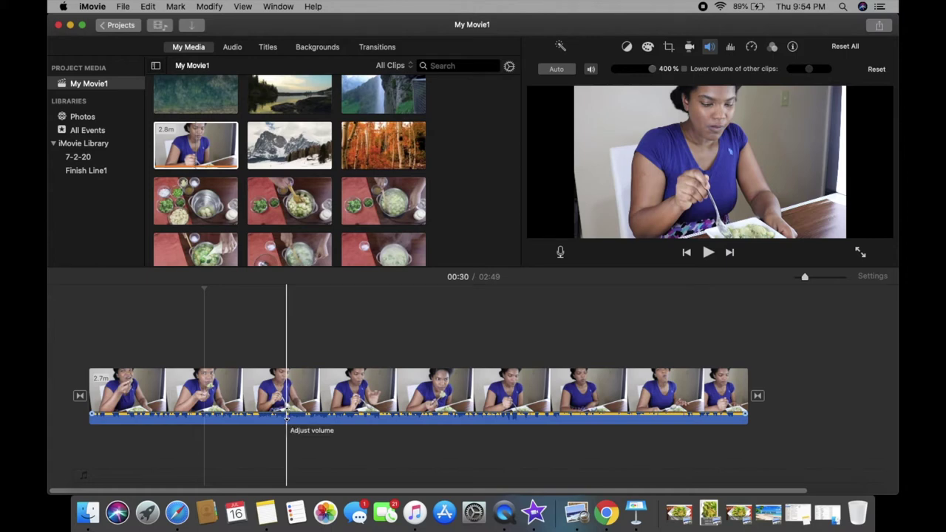
pyautogui.moveTo(280, 417); pyautogui.dragTo(277, 448)
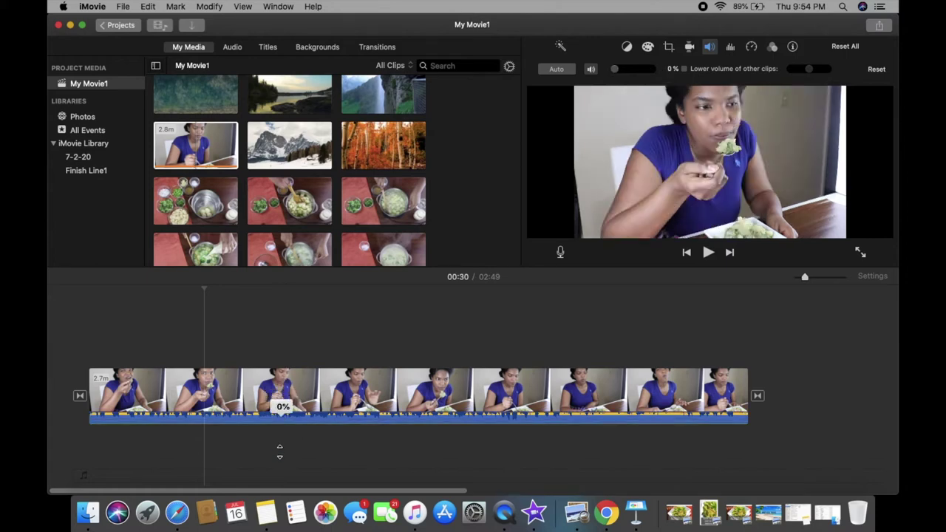
pyautogui.click(129, 399)
pyautogui.click(129, 400)
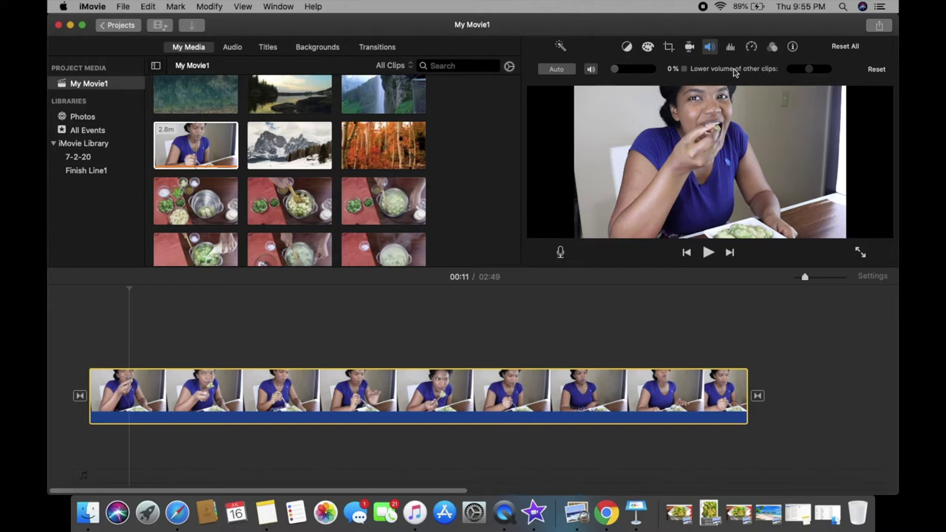
# Step: Crop the timeline clip with Crop to Fill, using a frame slightly tighter than the full picture, and apply it
pyautogui.click(670, 46)
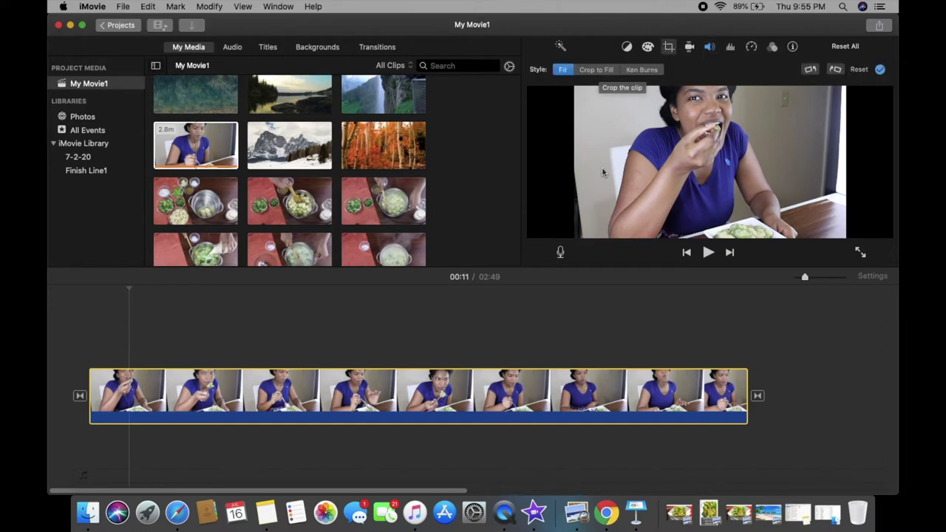
pyautogui.click(598, 69)
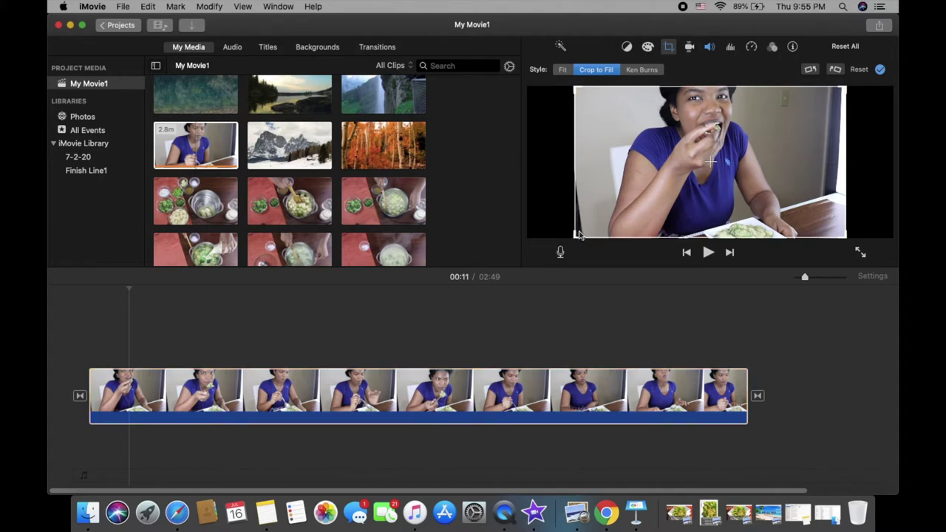
pyautogui.moveTo(576, 235); pyautogui.dragTo(584, 232)
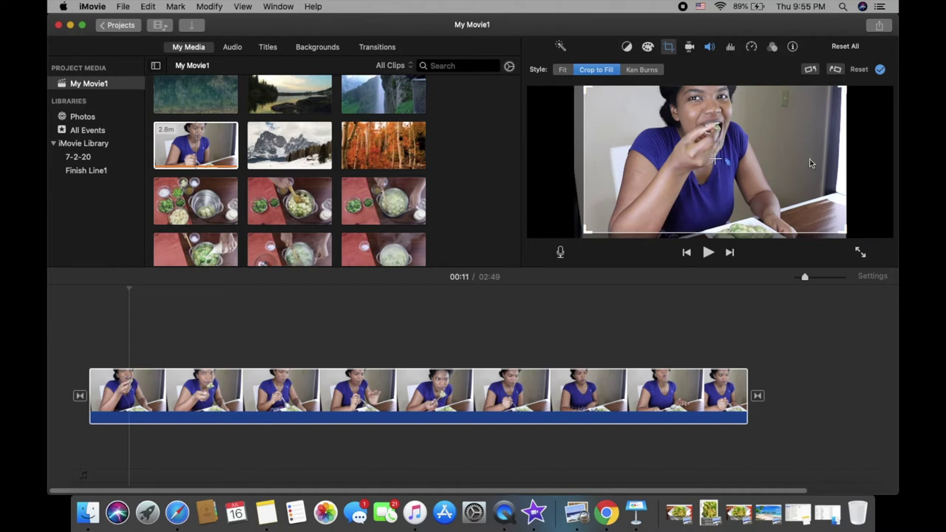
pyautogui.moveTo(842, 89); pyautogui.dragTo(817, 111)
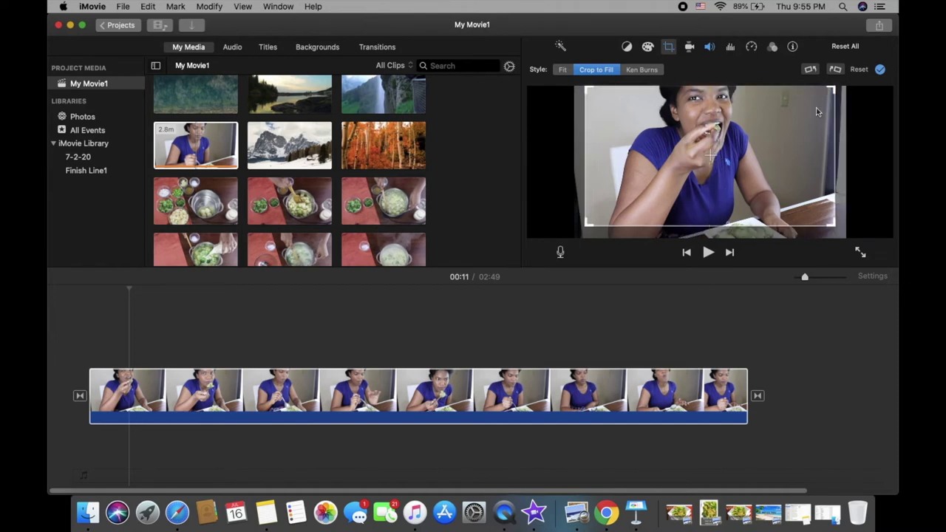
pyautogui.click(880, 70)
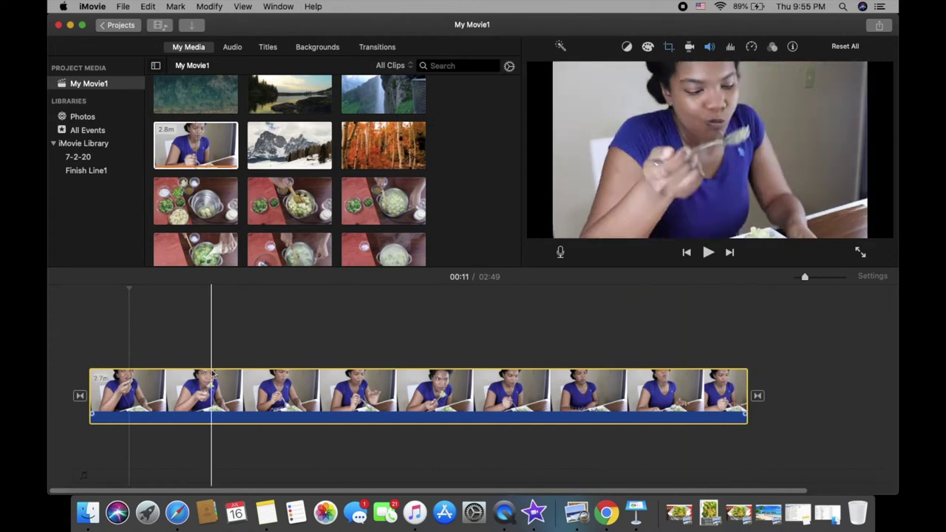
# Step: Look at the clip's speed options and preview the available clip filters, leaving the filter at None
pyautogui.click(202, 378)
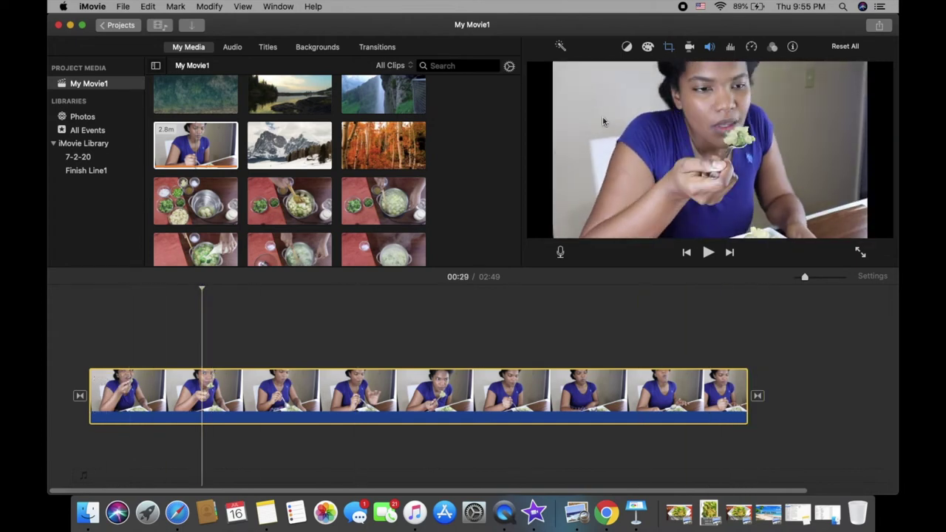
pyautogui.click(751, 48)
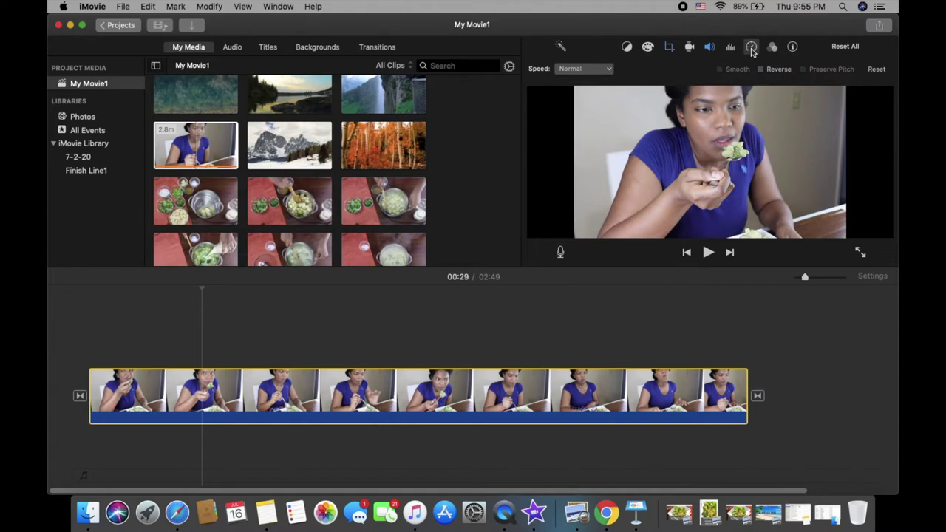
pyautogui.click(773, 47)
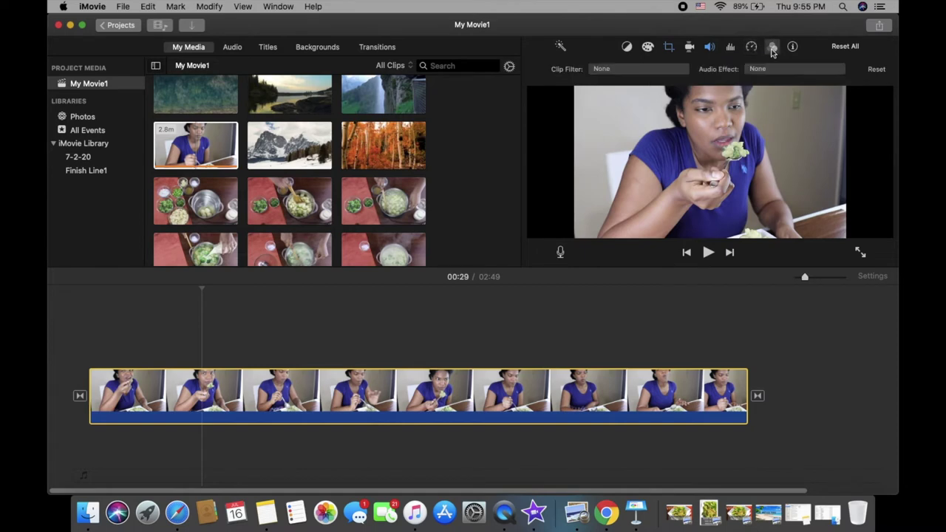
pyautogui.click(662, 70)
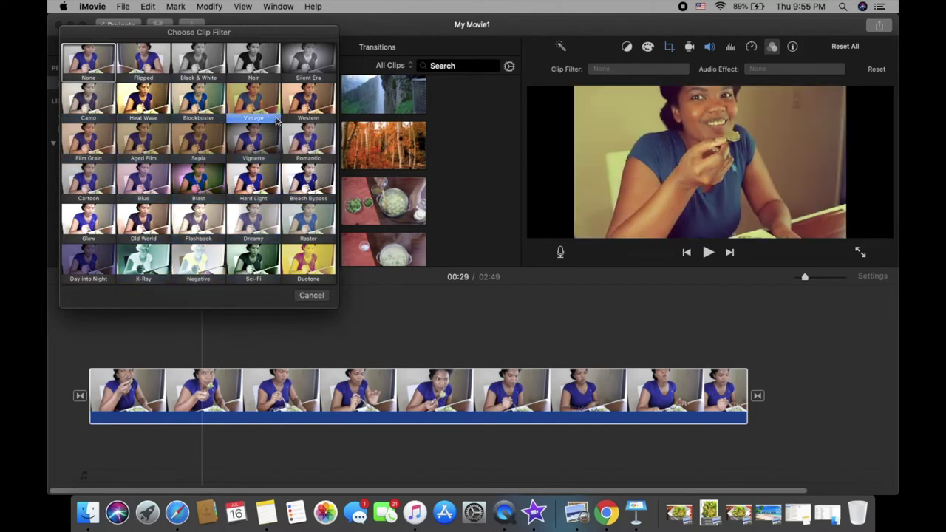
pyautogui.click(311, 295)
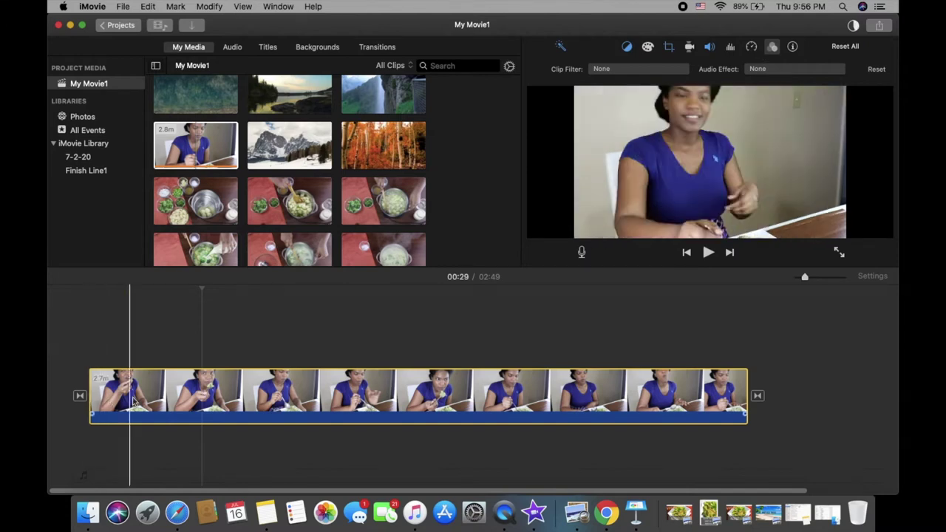
# Step: Split the timeline clip at 00:15
pyautogui.click(140, 398)
pyautogui.click(154, 385)
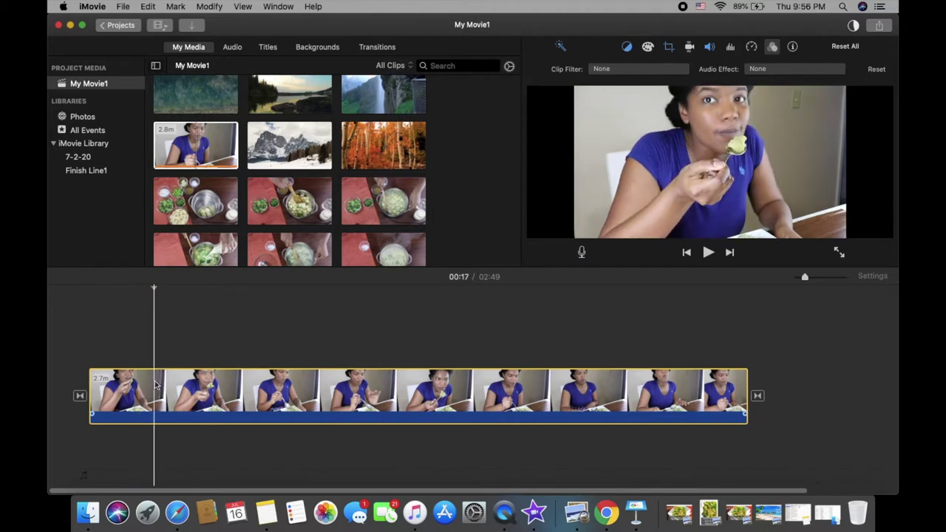
pyautogui.click(123, 387)
pyautogui.click(145, 386)
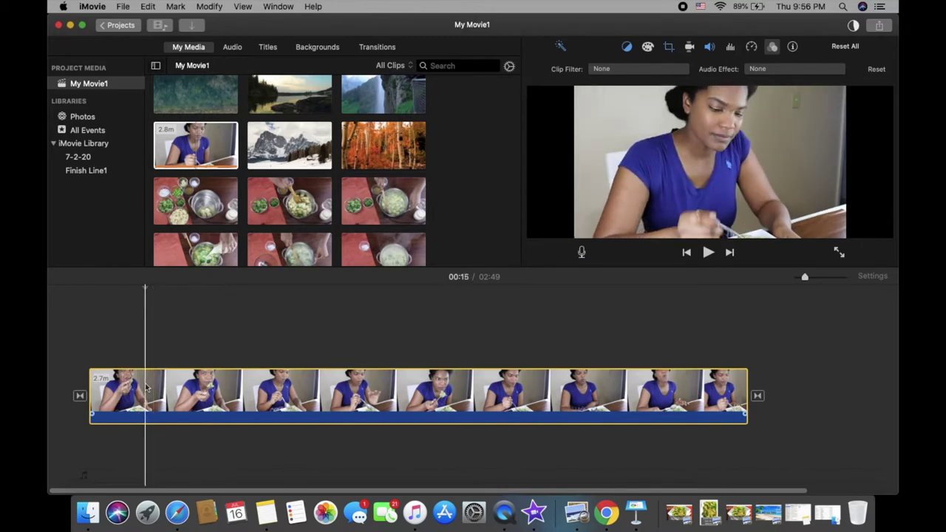
pyautogui.rightClick(146, 387)
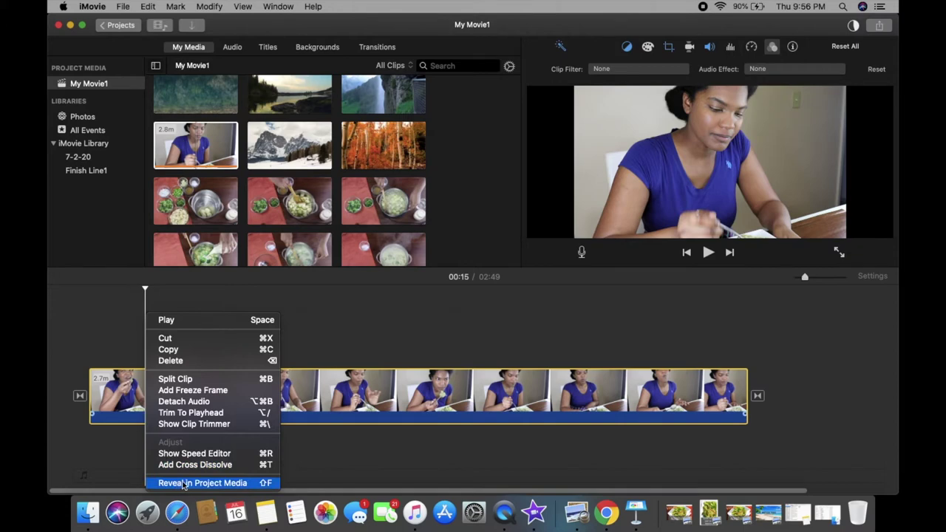
pyautogui.click(175, 381)
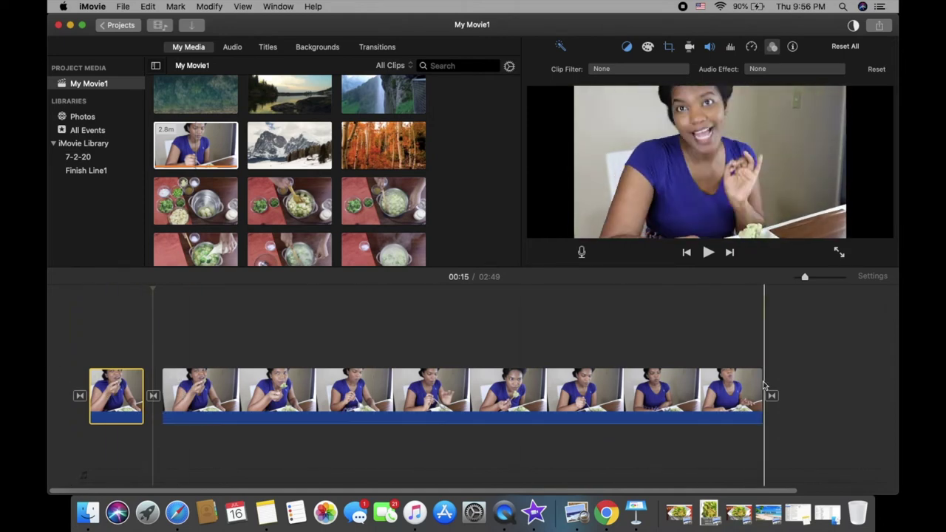
# Step: Add the Line title above the beginning of the first timeline clip
pyautogui.click(848, 278)
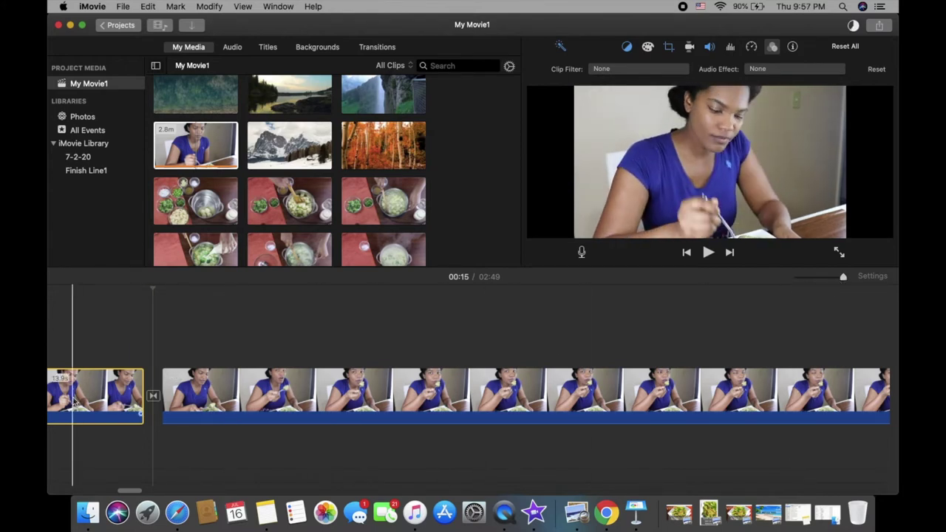
pyautogui.hscroll(-5, 74, 401)
pyautogui.hscroll(-5, 75, 402)
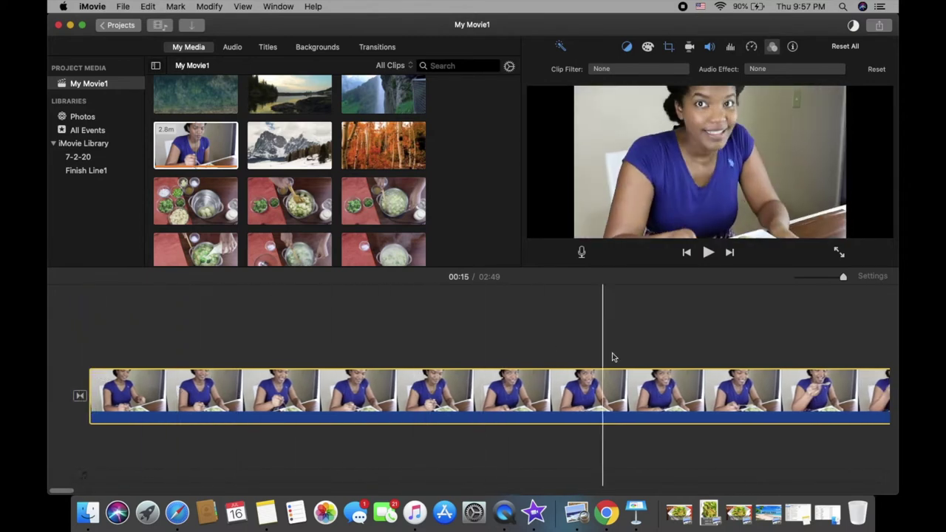
pyautogui.click(268, 47)
pyautogui.scroll(-3, 288, 238)
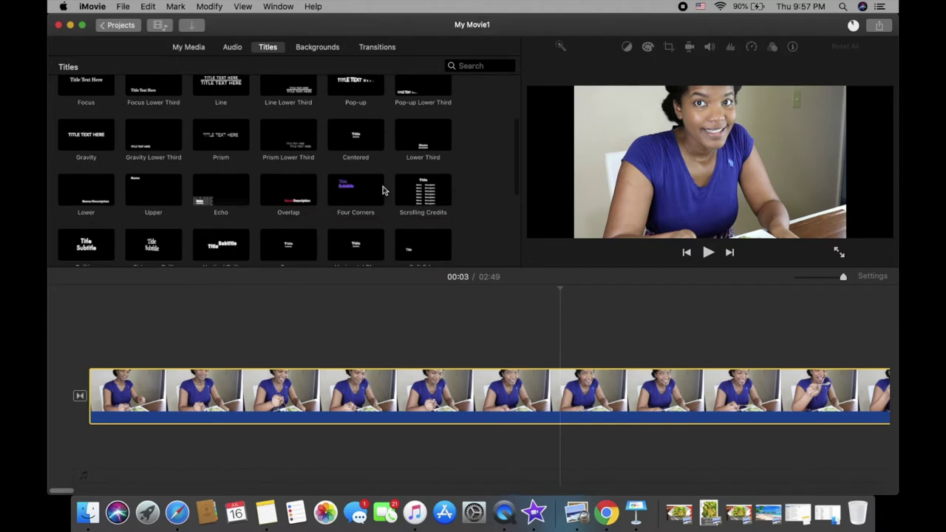
pyautogui.scroll(2, 383, 191)
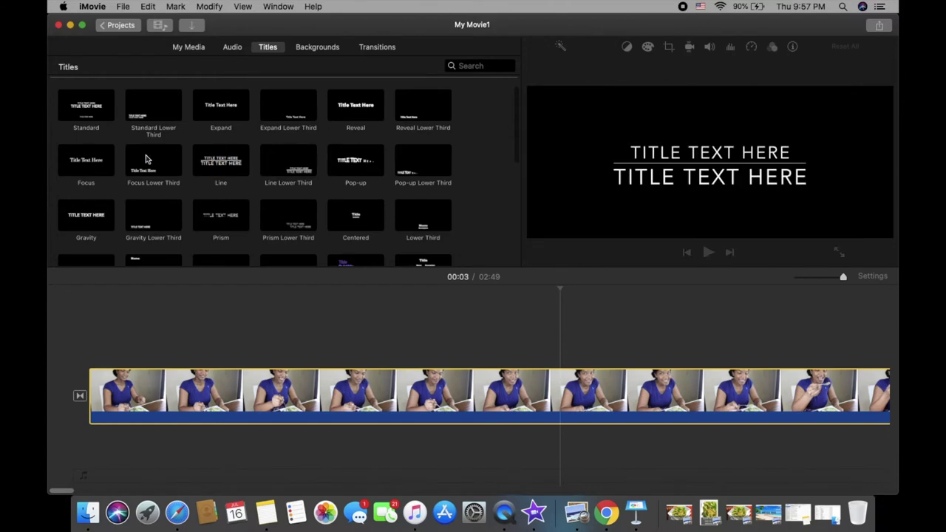
pyautogui.moveTo(232, 145); pyautogui.dragTo(104, 334)
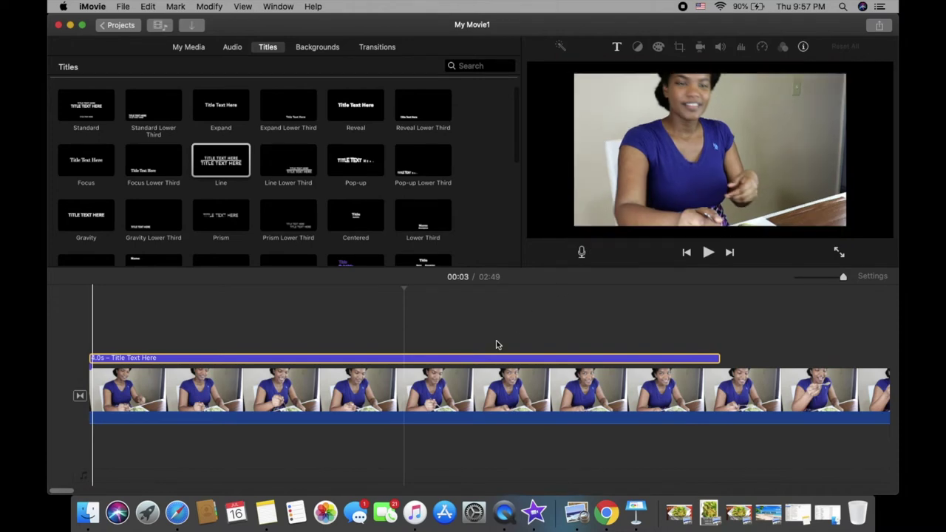
# Step: Replace the title's two text lines with "SOUP FROM" and "ME" and apply the change
pyautogui.click(464, 358)
pyautogui.click(774, 138)
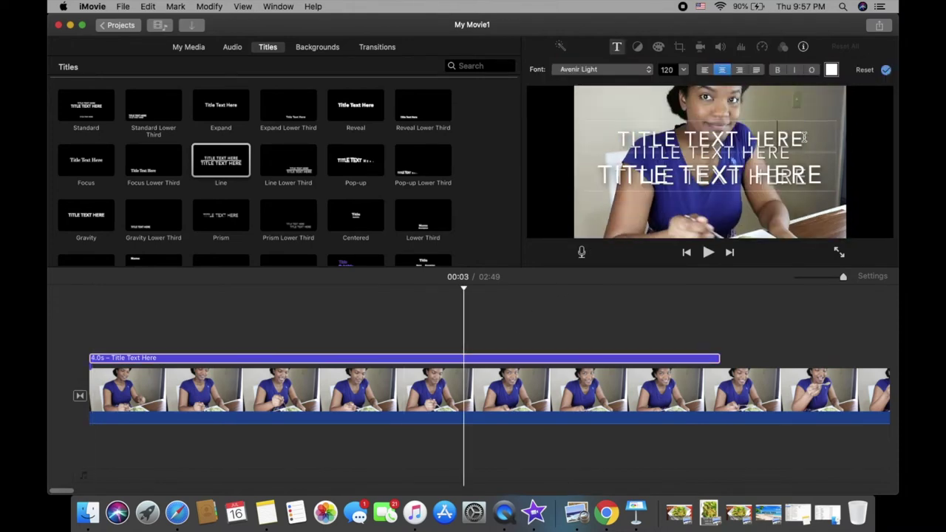
pyautogui.moveTo(804, 138); pyautogui.dragTo(624, 138)
pyautogui.write('SO')
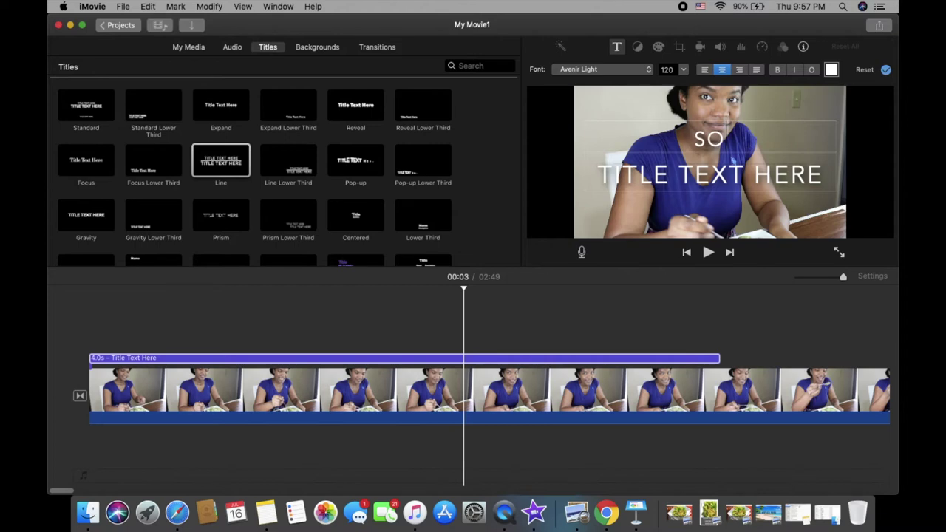
pyautogui.write('UP F')
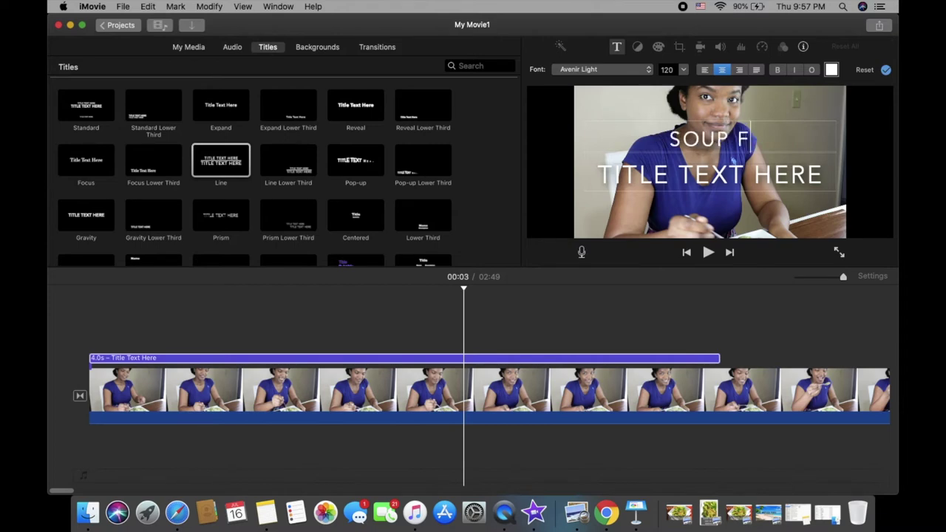
pyautogui.write('ROM')
pyautogui.tripleClick(737, 174)
pyautogui.write('ME')
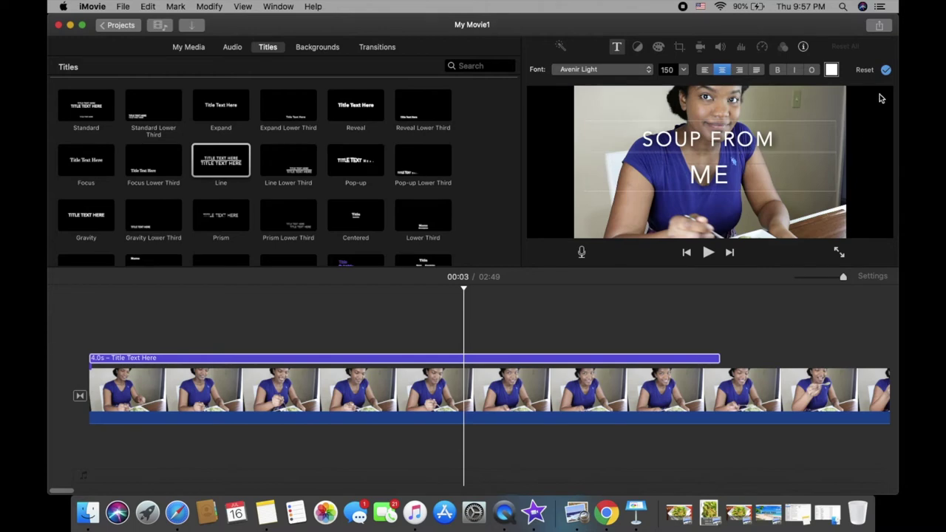
pyautogui.click(887, 70)
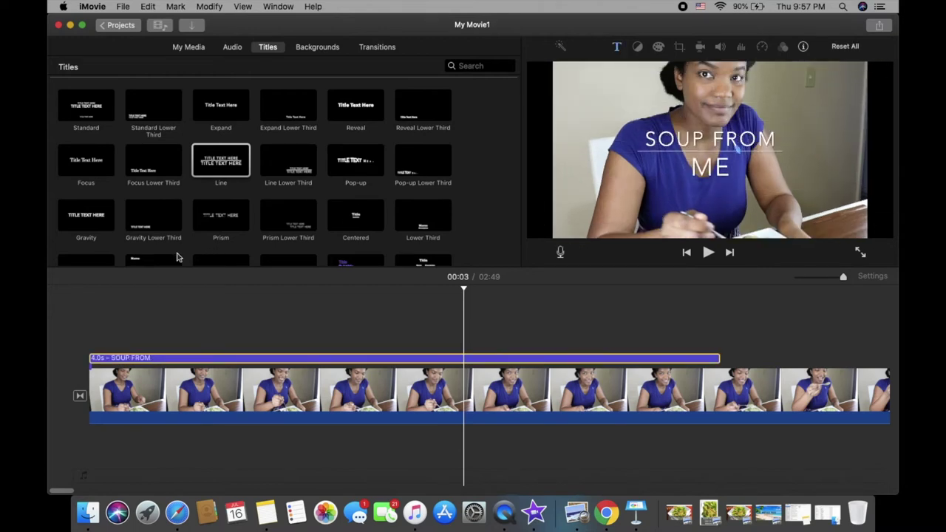
# Step: Try extending the SOUP FROM title to 9.9 seconds and shortening it to 6.3 seconds
pyautogui.click(127, 388)
pyautogui.click(85, 370)
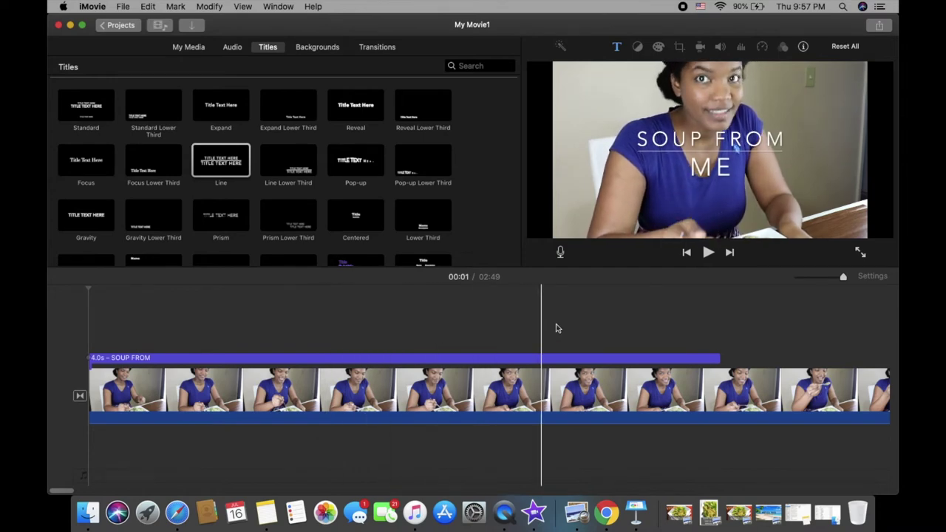
pyautogui.click(706, 361)
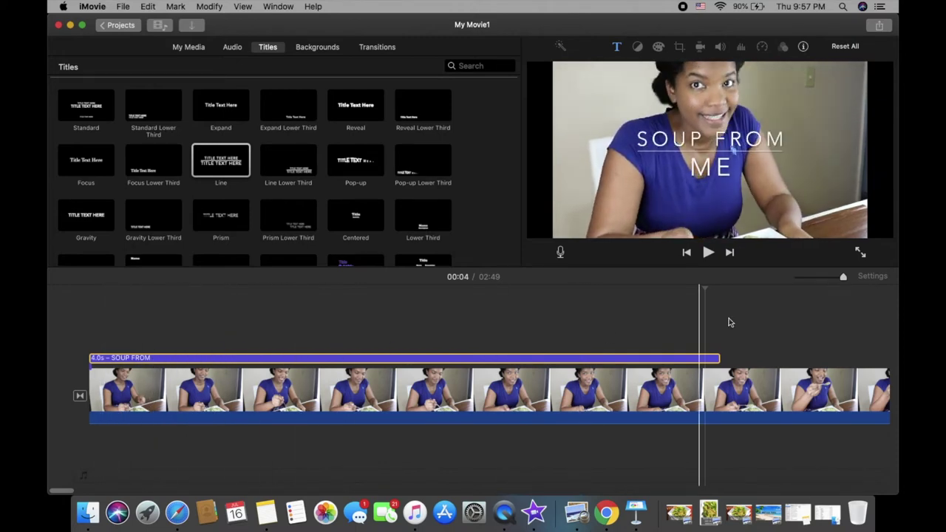
pyautogui.moveTo(715, 357); pyautogui.dragTo(846, 342)
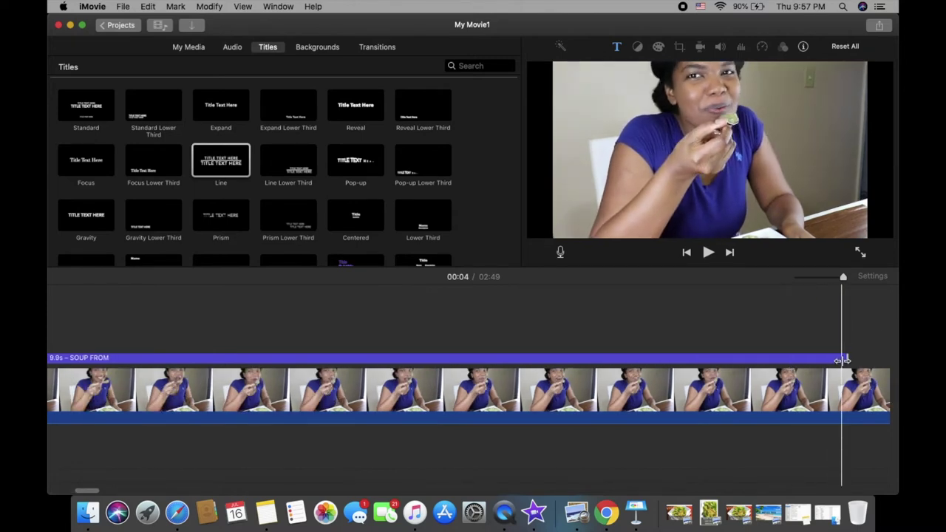
pyautogui.moveTo(844, 360); pyautogui.dragTo(285, 358)
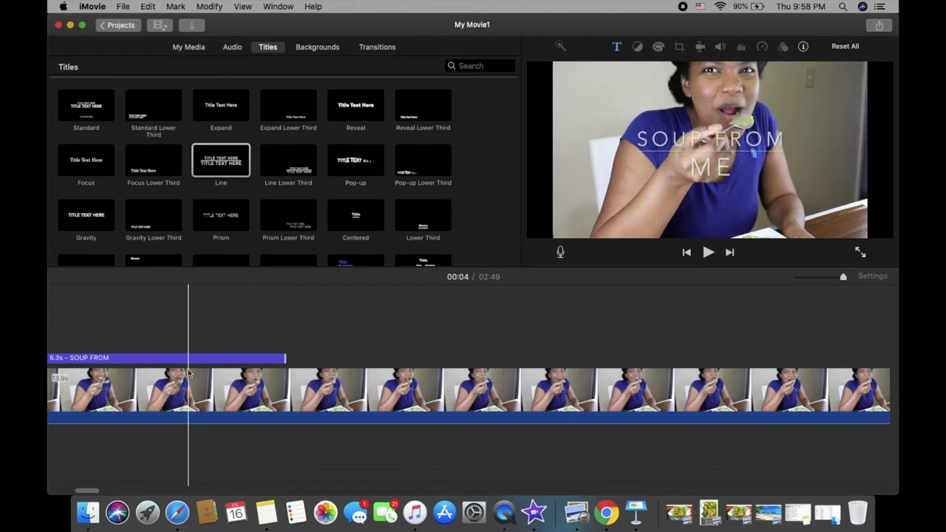
pyautogui.press('super+z')
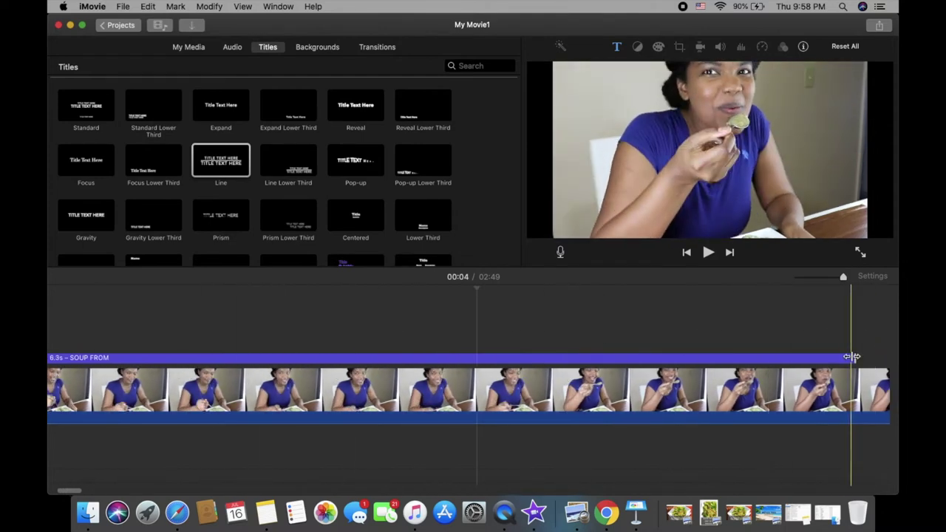
# Step: Shorten the SOUP FROM title to 1.9 seconds and select the first clip at 00:02, just past the title's end
pyautogui.moveTo(853, 357); pyautogui.dragTo(164, 360)
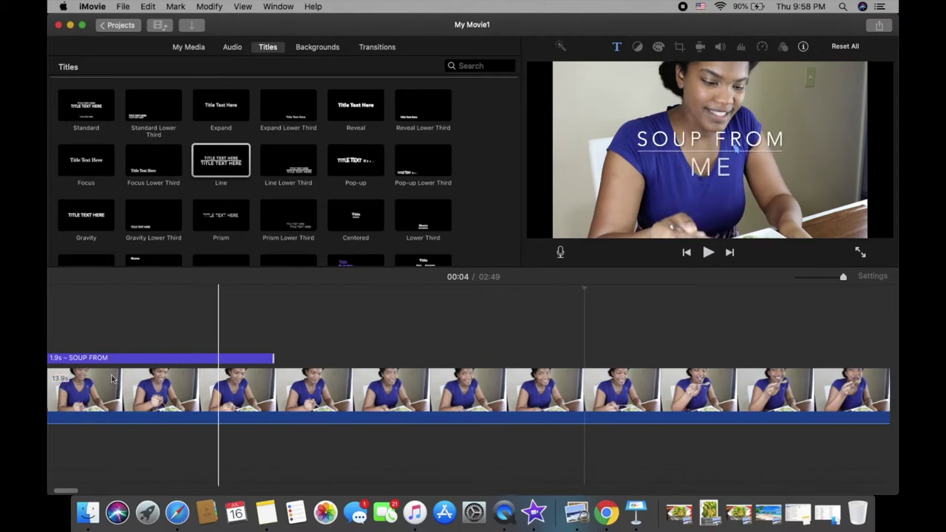
pyautogui.scroll(2, 113, 379)
pyautogui.hscroll(1, 295, 392)
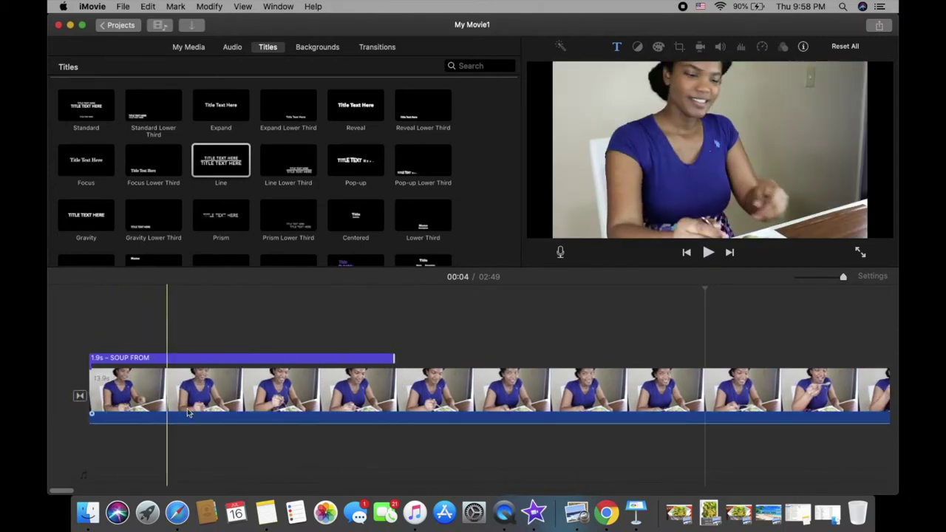
pyautogui.click(404, 385)
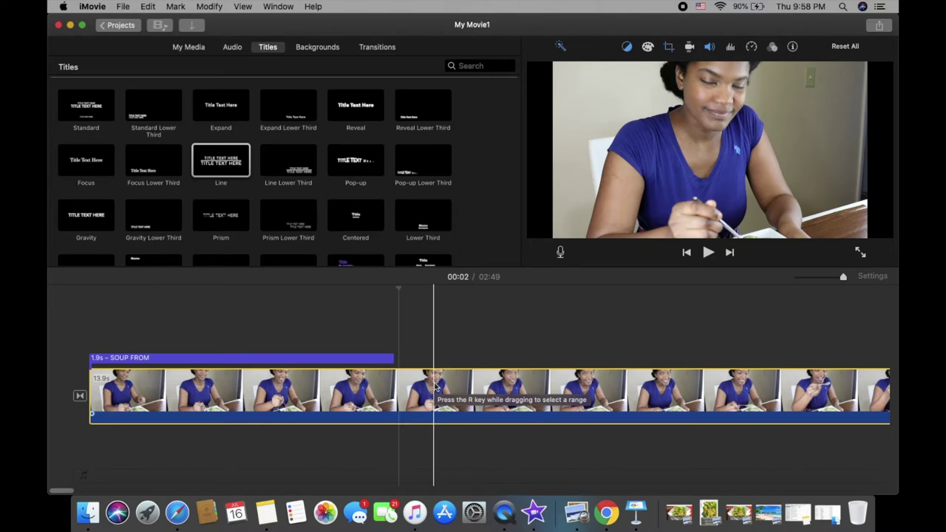
# Step: Split the first clip at 00:02, at the end of the SOUP FROM title, and add a Cross Dissolve transition at the cut
pyautogui.rightClick(393, 392)
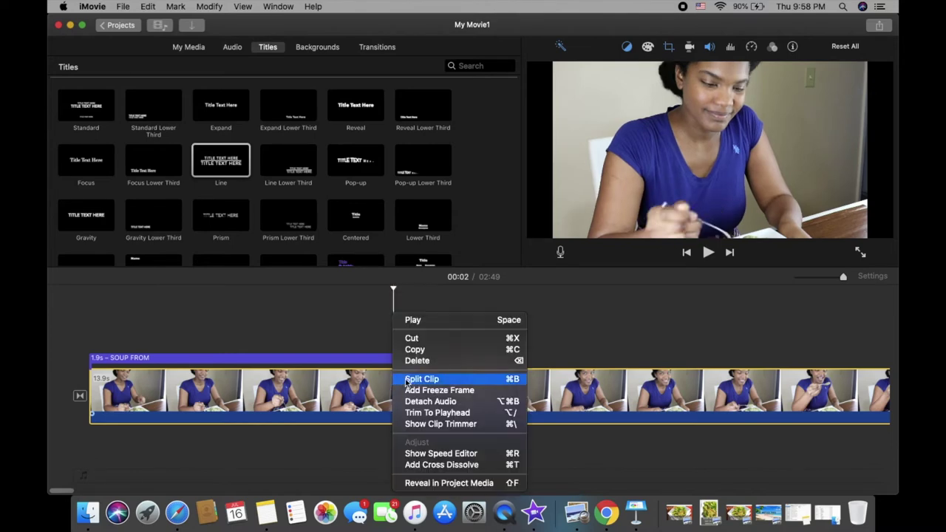
pyautogui.click(408, 378)
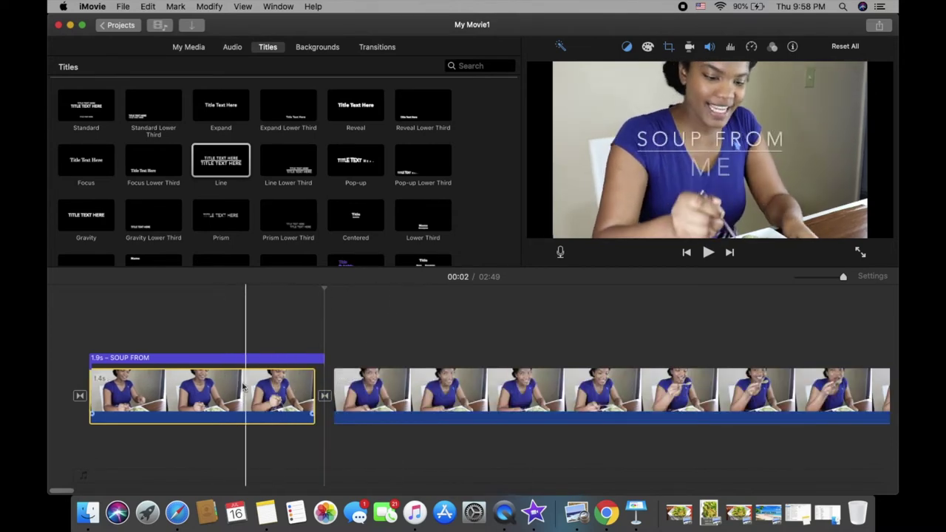
pyautogui.click(326, 395)
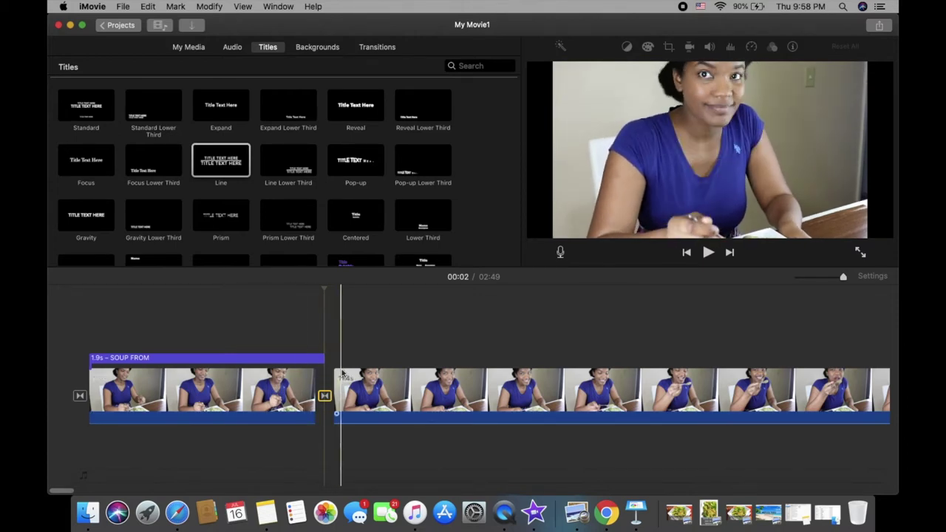
pyautogui.click(372, 48)
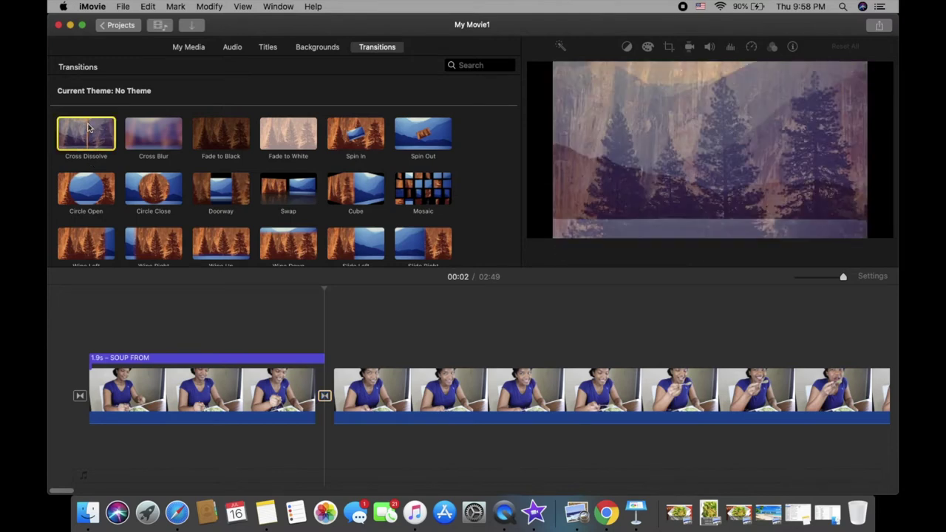
pyautogui.moveTo(86, 128); pyautogui.dragTo(323, 404)
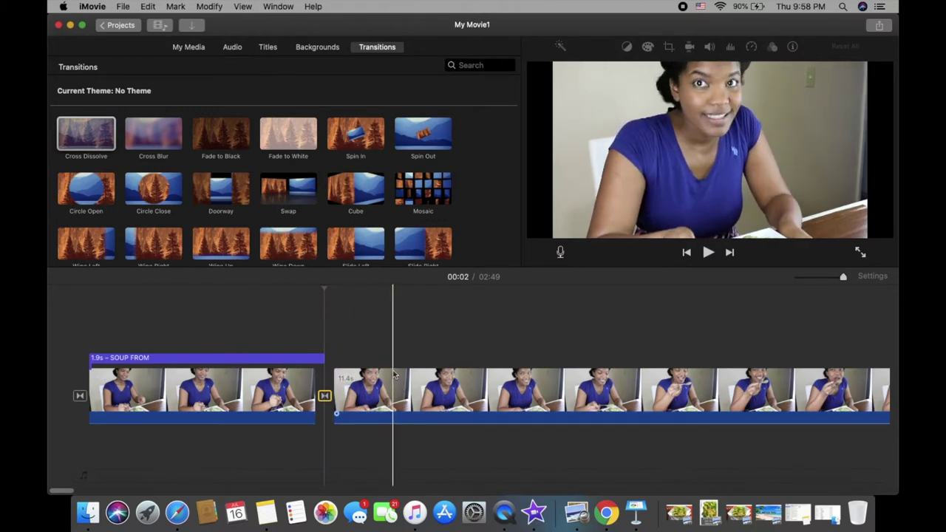
# Step: Browse the other transitions and play the movie across the Cross Dissolve between the first two clips
pyautogui.click(166, 140)
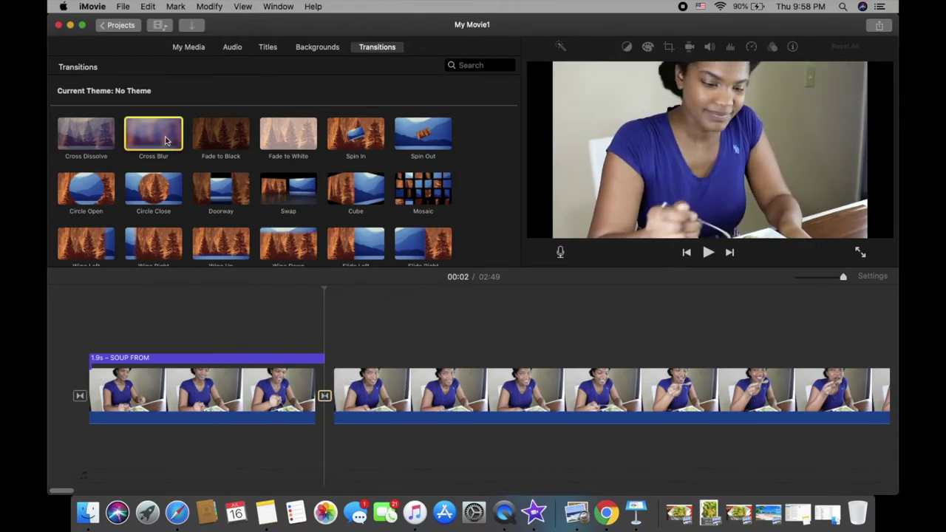
pyautogui.scroll(-3, 239, 170)
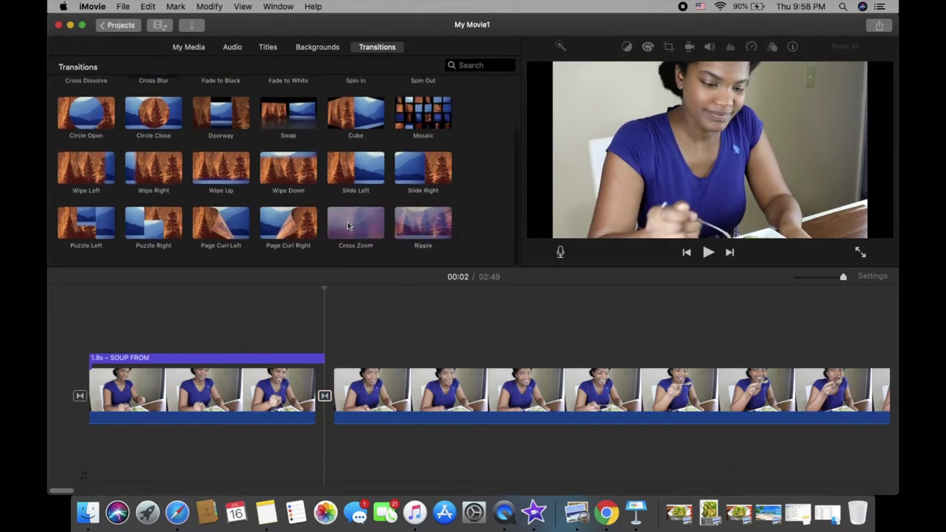
pyautogui.click(298, 357)
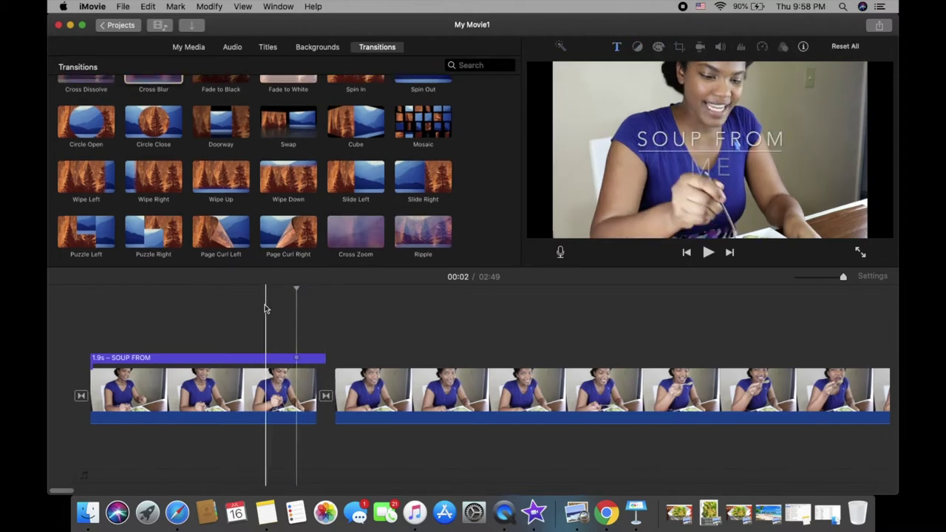
pyautogui.click(281, 325)
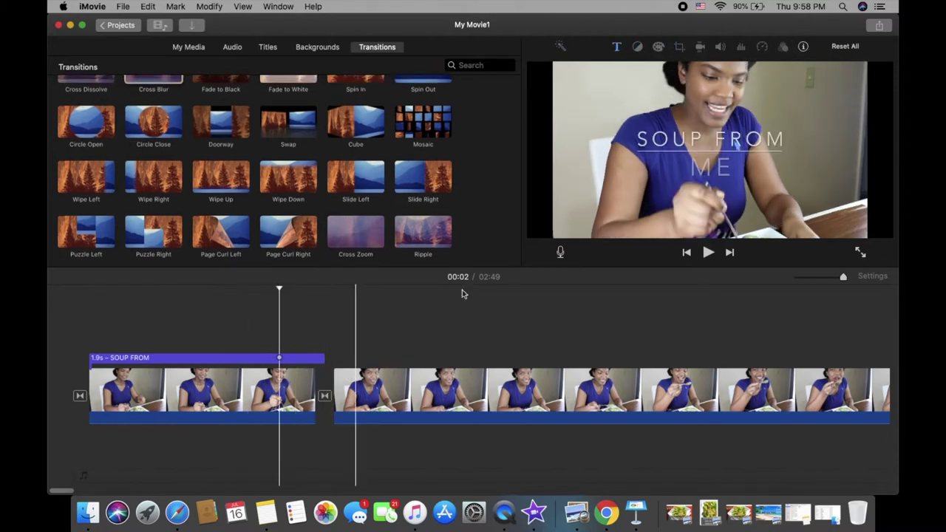
pyautogui.click(708, 253)
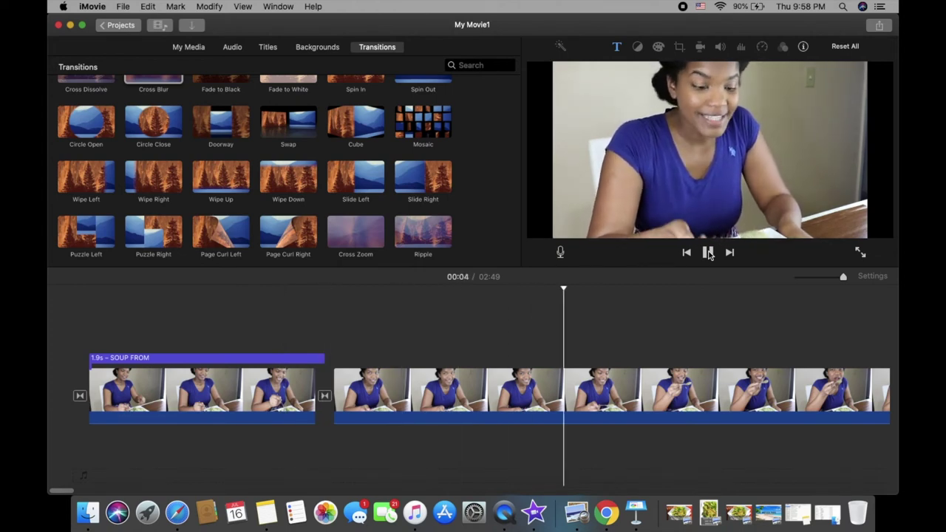
pyautogui.click(282, 318)
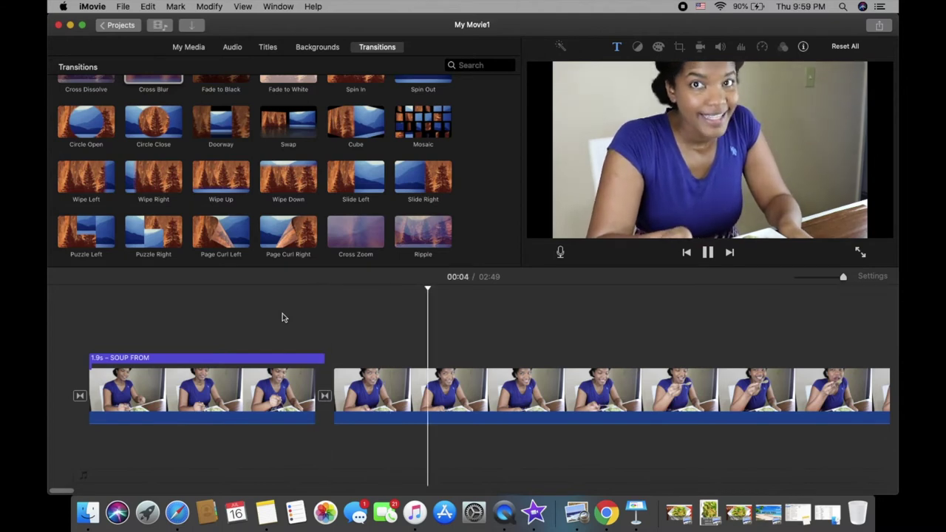
# Step: Reapply the Cross Dissolve transition to the cut between the first and second clips
pyautogui.click(381, 396)
pyautogui.scroll(2, 130, 147)
pyautogui.moveTo(89, 100); pyautogui.dragTo(329, 386)
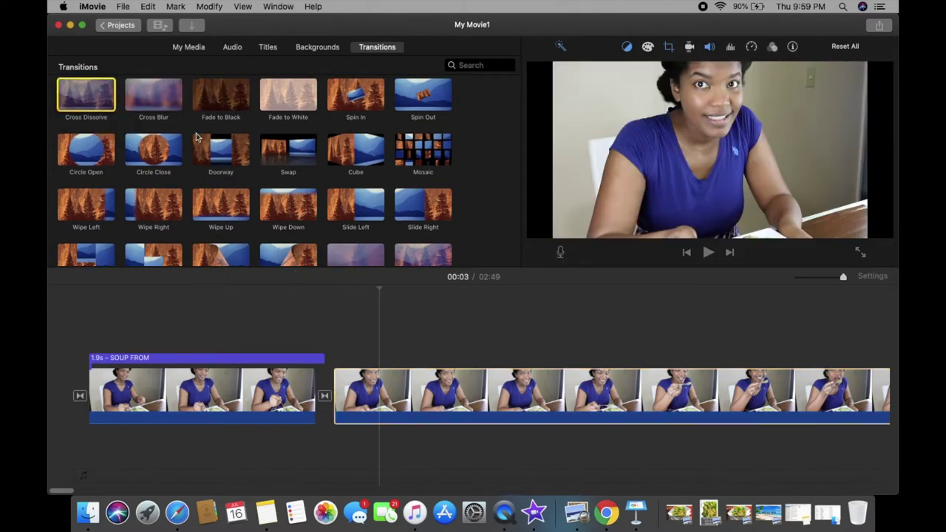
pyautogui.scroll(2, 207, 151)
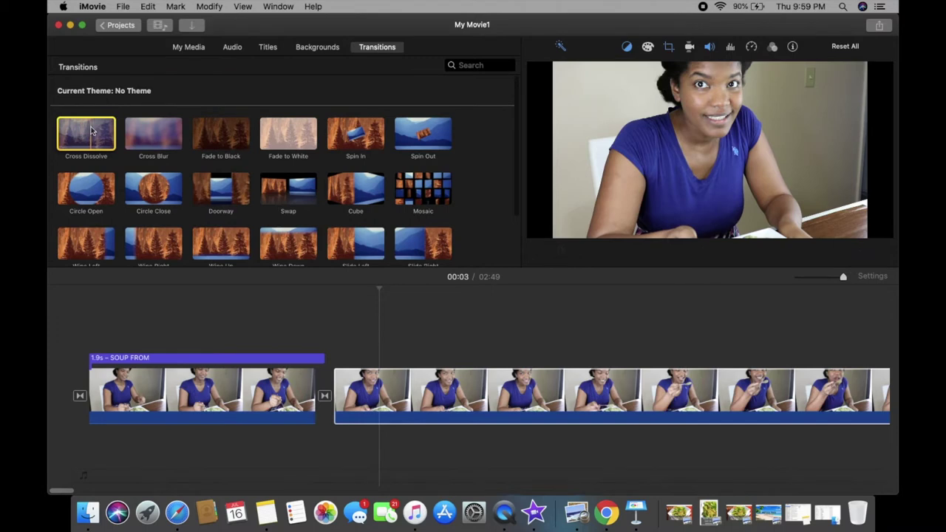
pyautogui.moveTo(87, 130)
pyautogui.mouseDown()
pyautogui.moveTo(174, 151)
pyautogui.moveTo(330, 409)
pyautogui.moveTo(326, 400)
pyautogui.mouseUp()
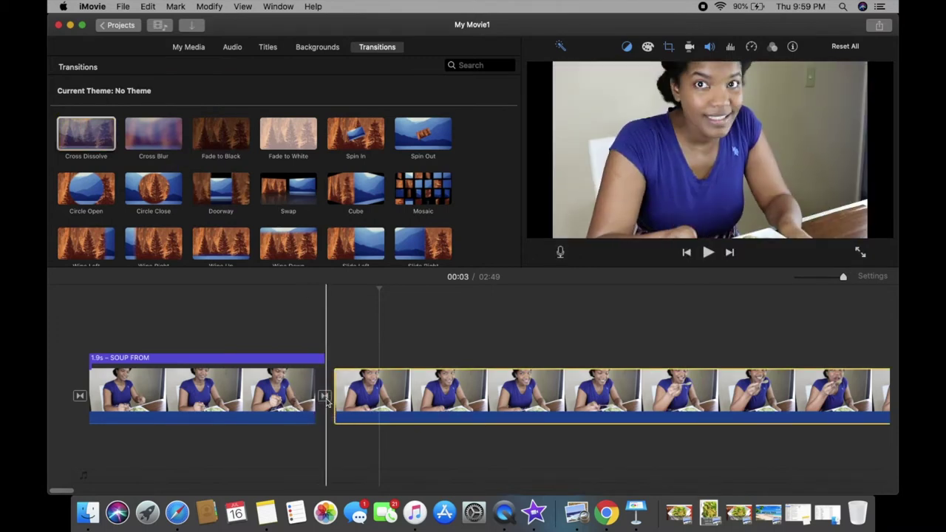
# Step: Change the transition between the first two clips to Cross Blur and place the playhead just before it
pyautogui.click(326, 397)
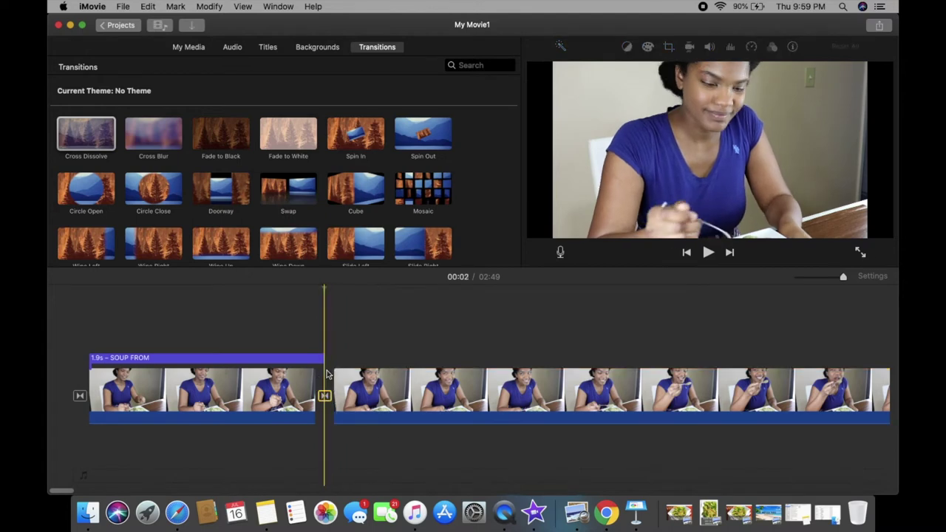
pyautogui.click(152, 135)
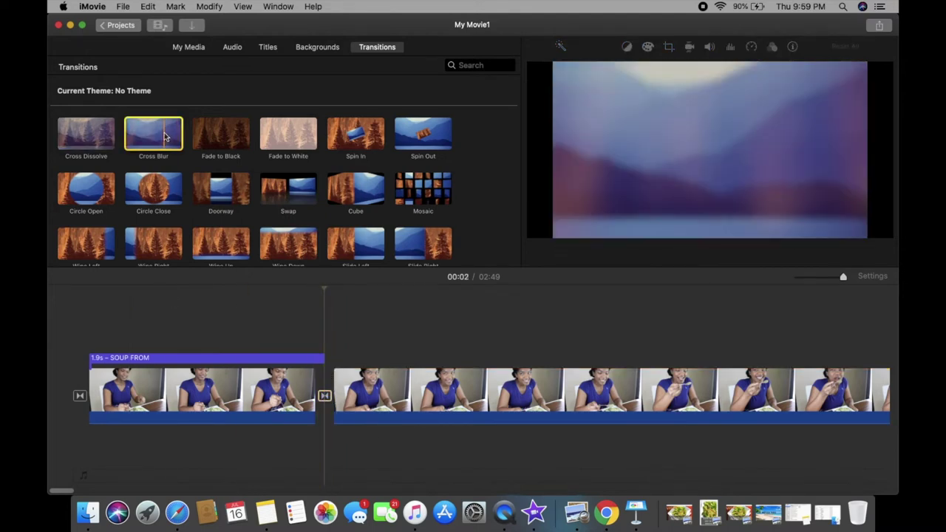
pyautogui.click(324, 397)
pyautogui.click(290, 317)
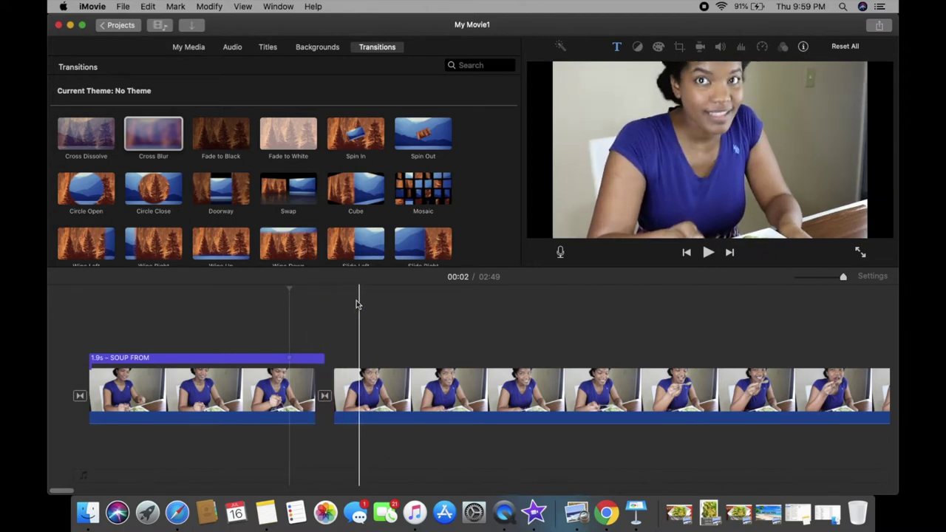
# Step: Split the second timeline clip at 00:04
pyautogui.click(384, 396)
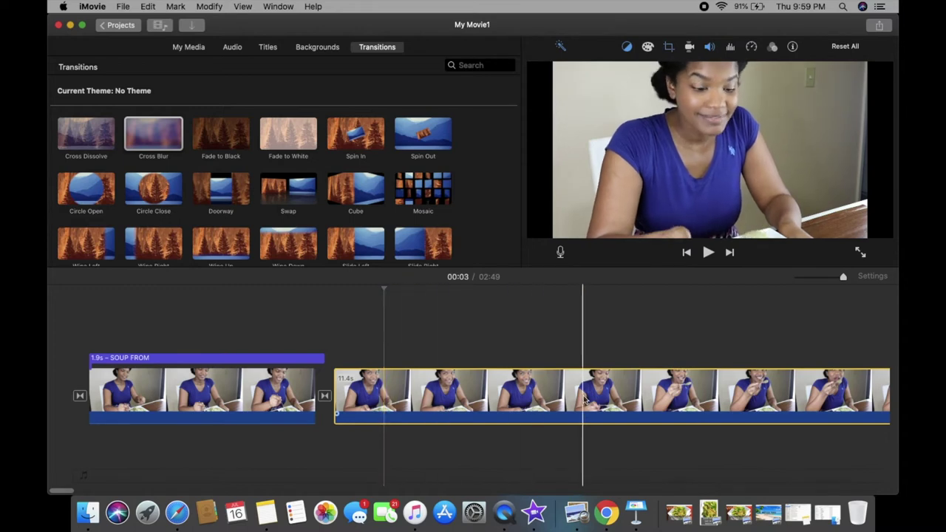
pyautogui.hscroll(3, 502, 413)
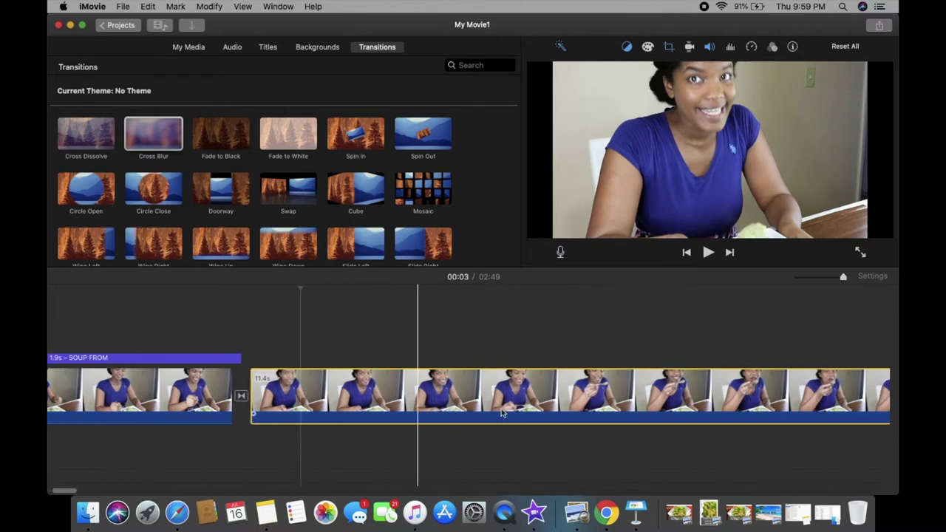
pyautogui.rightClick(463, 396)
pyautogui.click(482, 379)
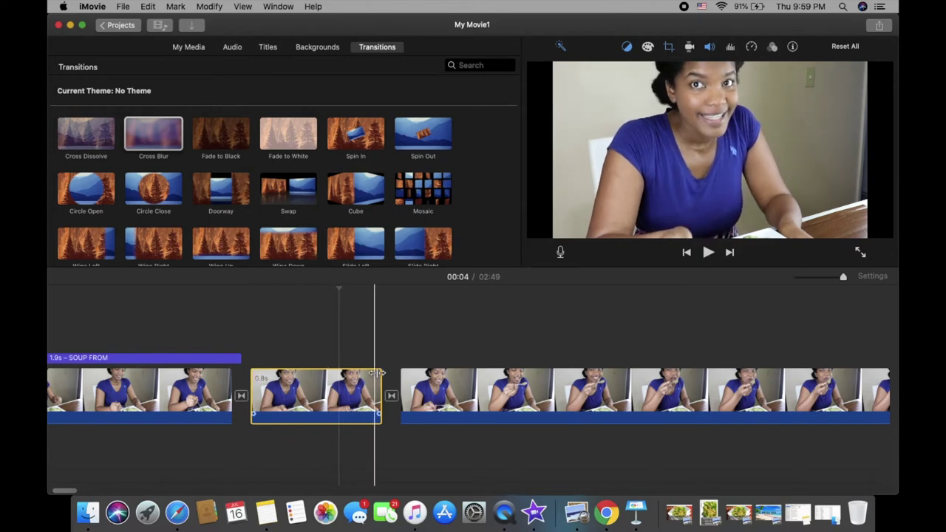
# Step: Split the long third clip at 00:06, where the spoon reaches the mouth
pyautogui.hscroll(5, 443, 391)
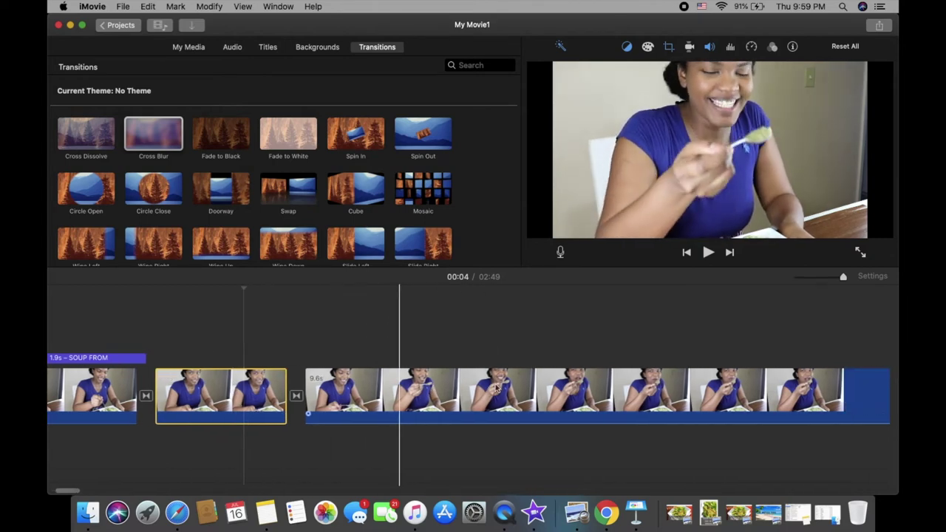
pyautogui.rightClick(497, 388)
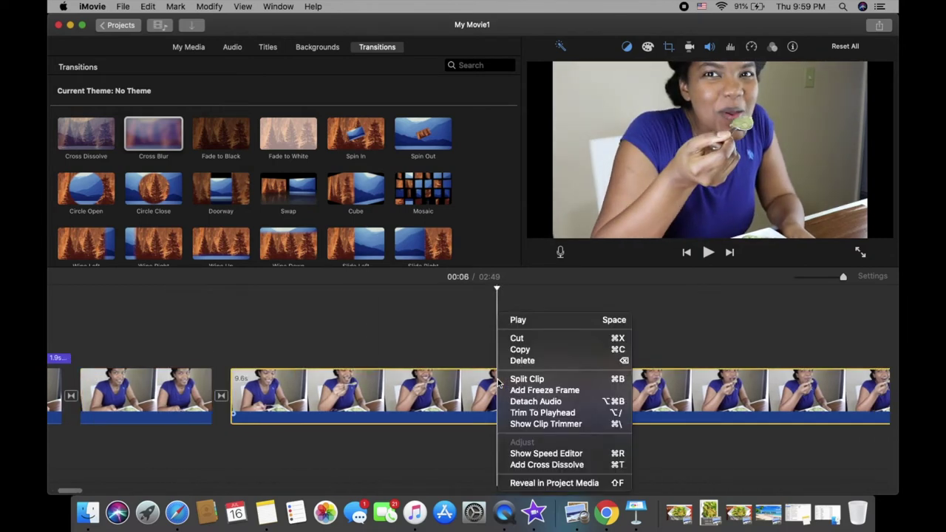
pyautogui.click(527, 379)
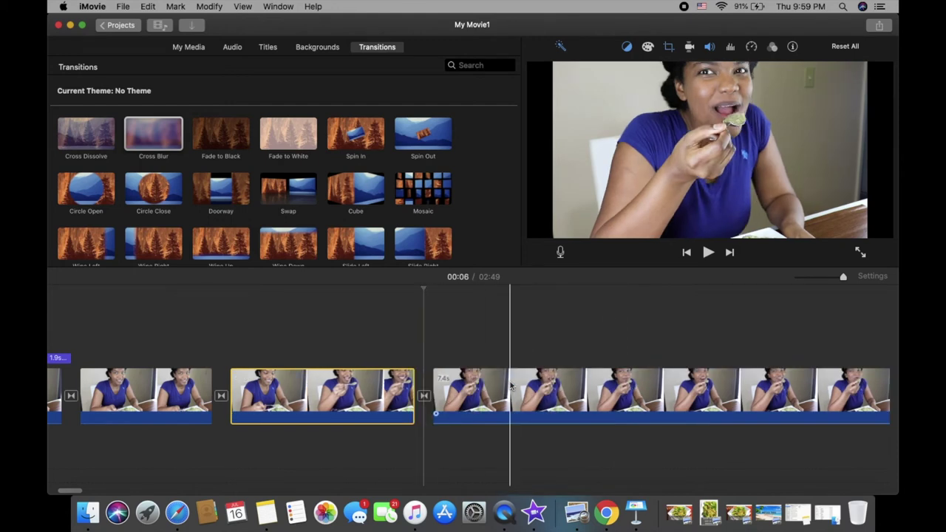
# Step: Copy the third clip, where the spoon is lifted, and paste the duplicate directly after it
pyautogui.rightClick(283, 397)
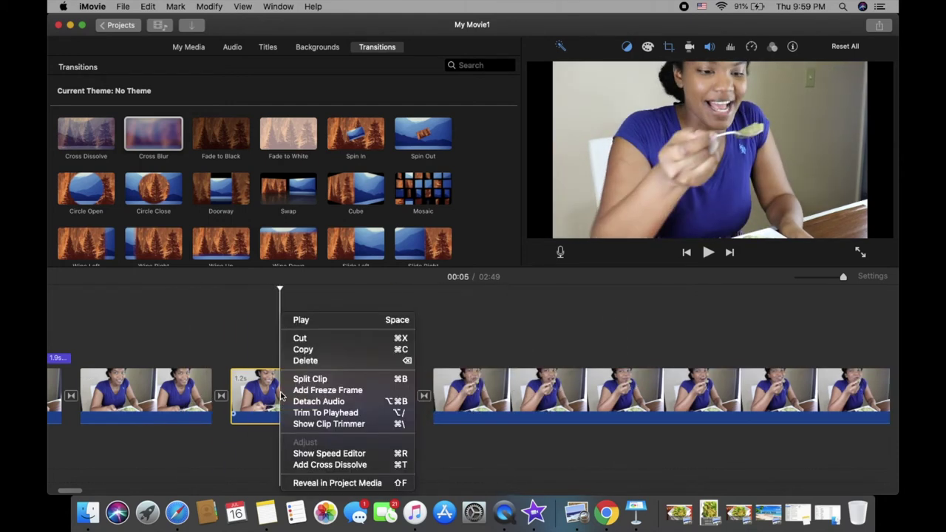
pyautogui.click(301, 351)
pyautogui.click(416, 363)
pyautogui.click(149, 7)
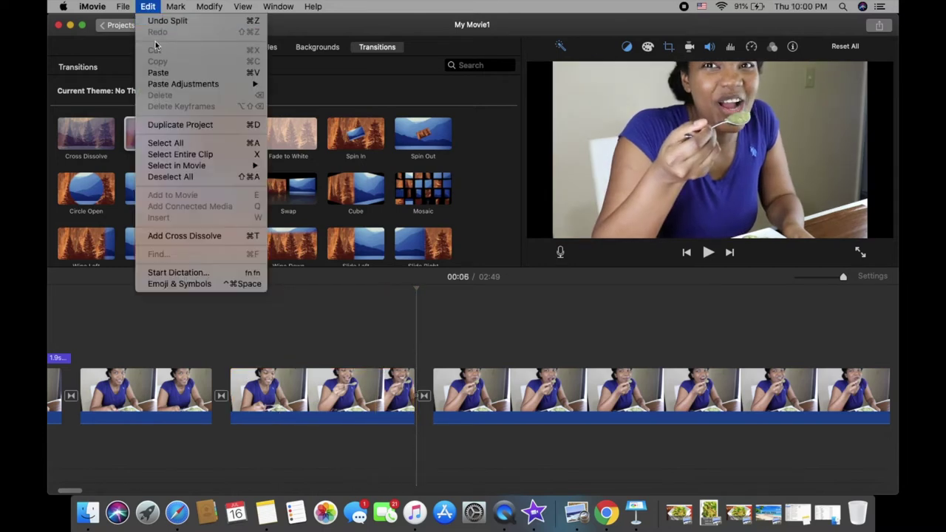
pyautogui.click(158, 72)
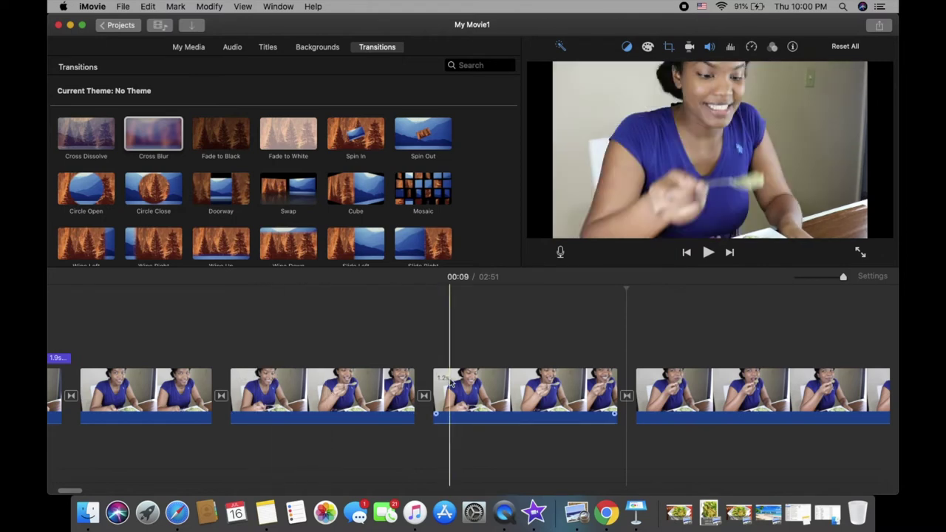
# Step: Select the pasted duplicate clip and reverse its playback in the speed settings
pyautogui.click(515, 392)
pyautogui.click(515, 393)
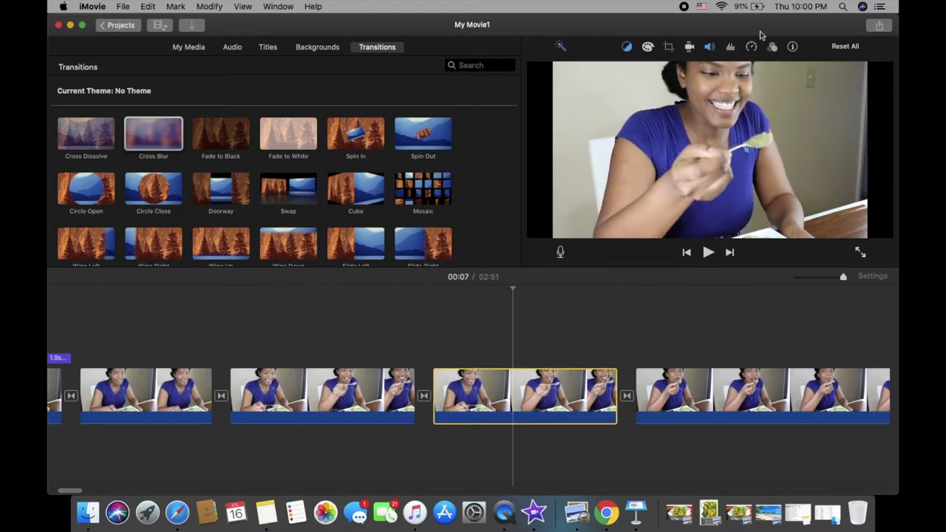
pyautogui.click(751, 48)
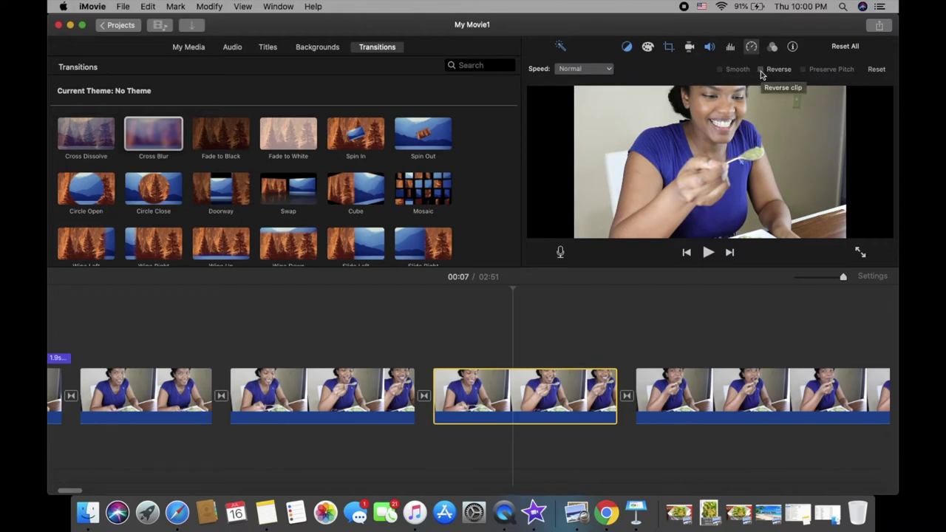
pyautogui.click(761, 69)
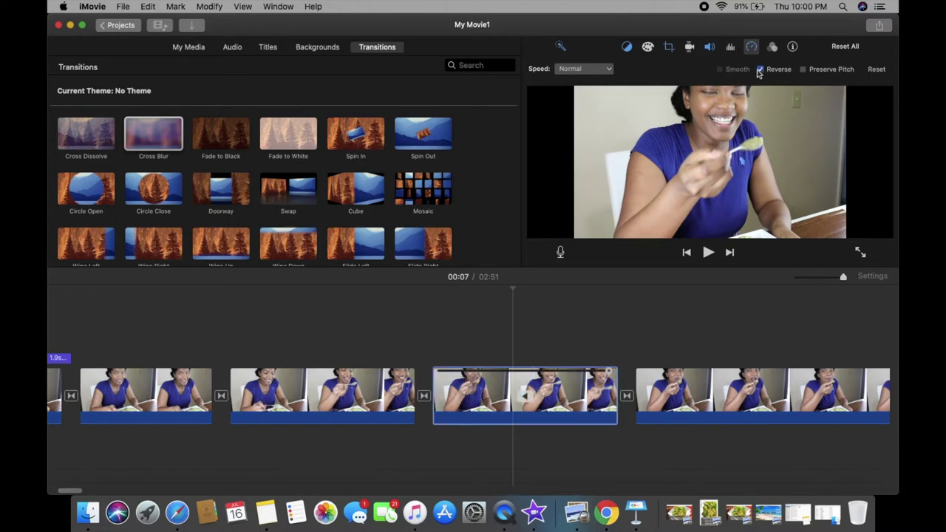
# Step: Play the movie from 00:05 through the reversed clip and dismiss the problem report without reopening the application
pyautogui.click(224, 356)
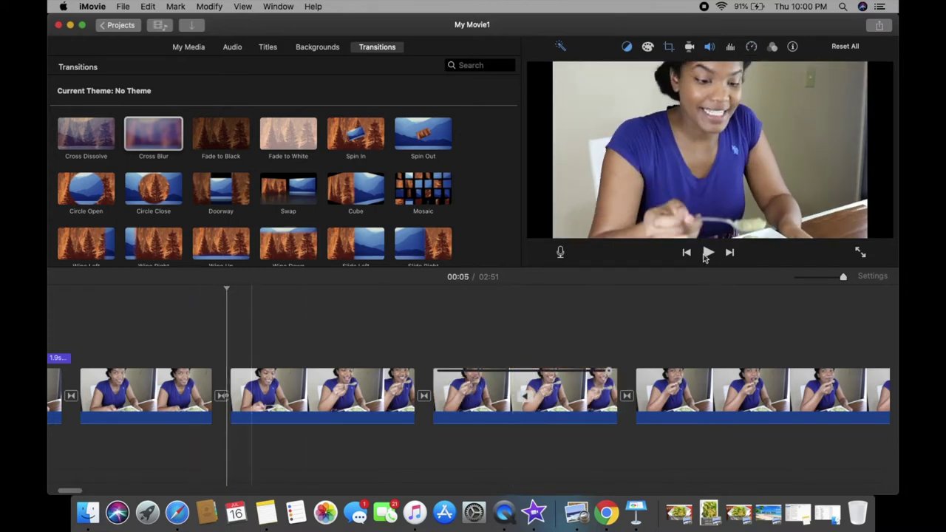
pyautogui.click(710, 253)
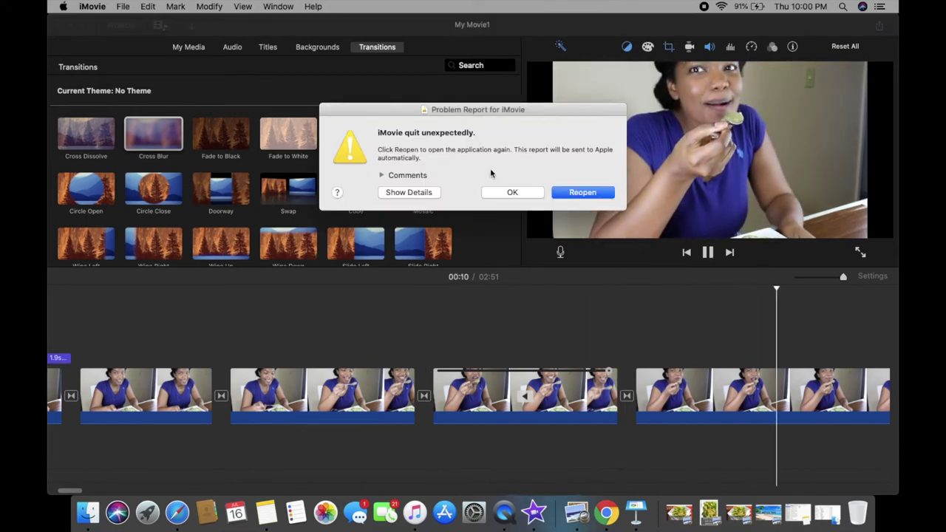
pyautogui.click(510, 192)
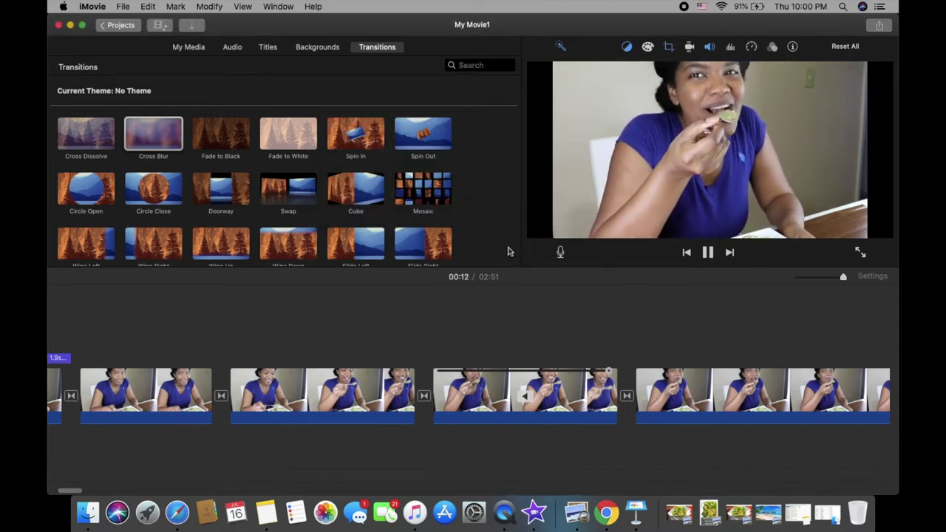
# Step: Replay the reversed clip from its start and select the clip that follows it
pyautogui.click(431, 370)
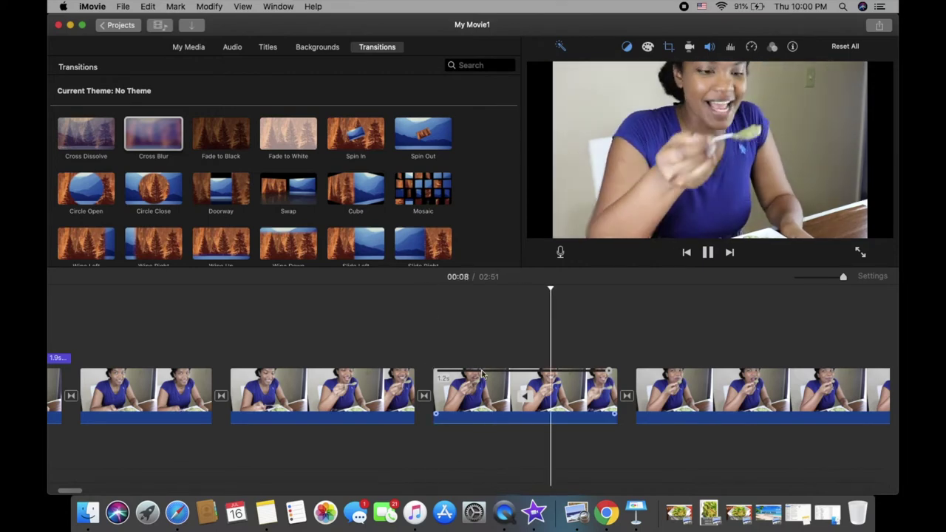
pyautogui.click(602, 380)
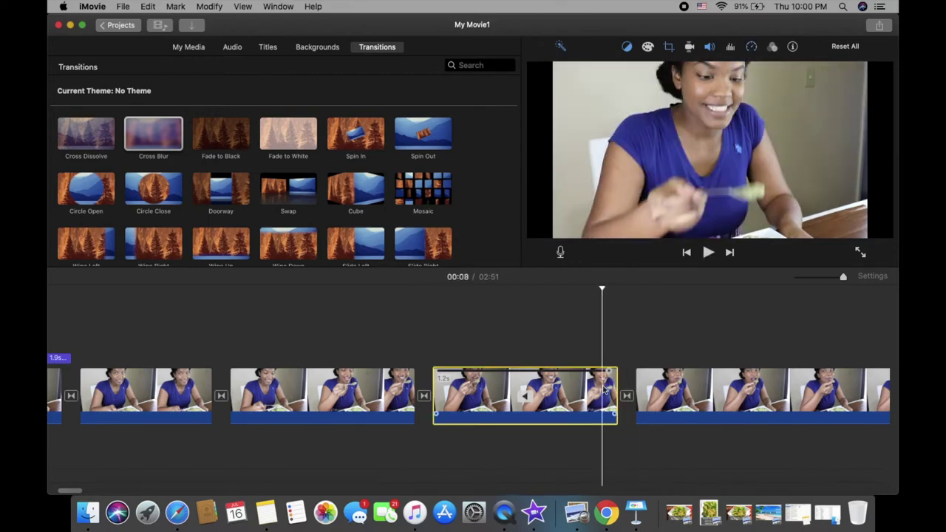
pyautogui.click(644, 380)
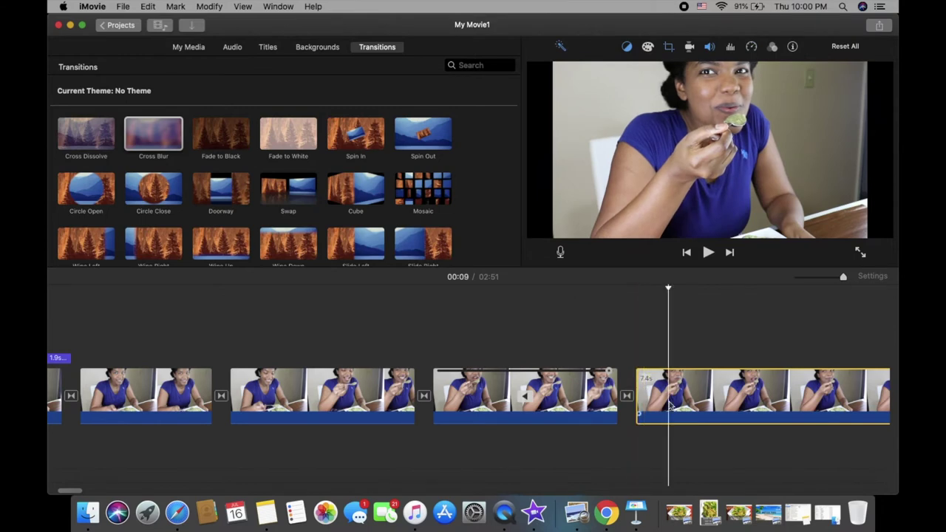
# Step: Select the 7.4 s clip following the reversed clip and set its playback speed to Fast at 2x
pyautogui.hscroll(10, 667, 404)
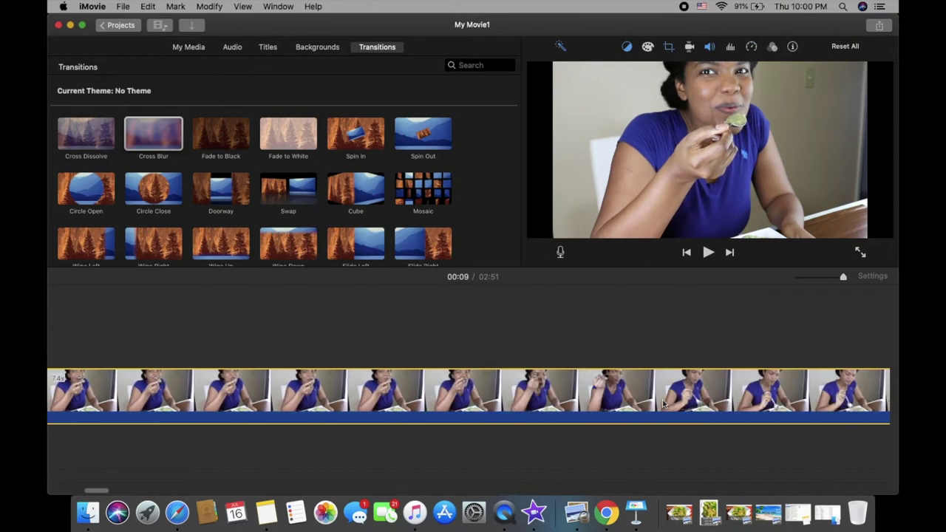
pyautogui.hscroll(1, 664, 404)
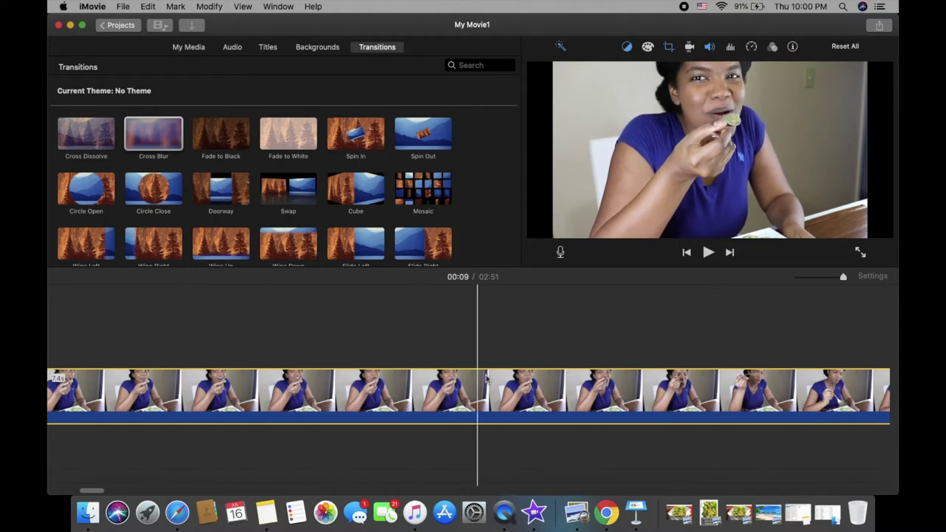
pyautogui.hscroll(1, 655, 381)
pyautogui.hscroll(2, 657, 380)
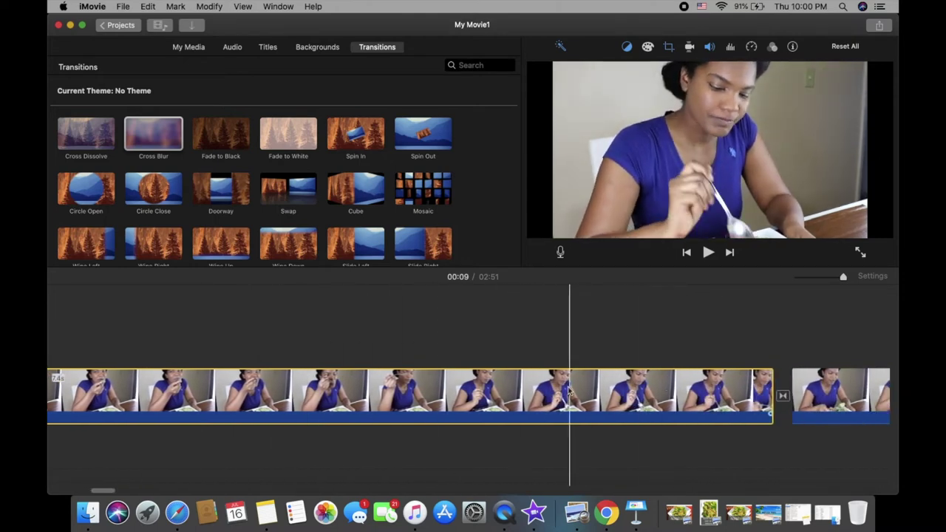
pyautogui.click(585, 392)
pyautogui.click(751, 46)
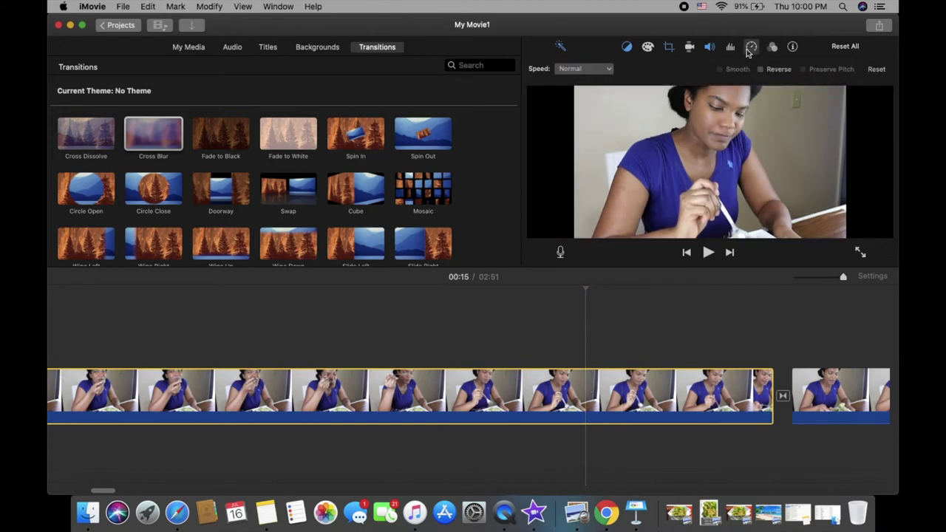
pyautogui.click(604, 70)
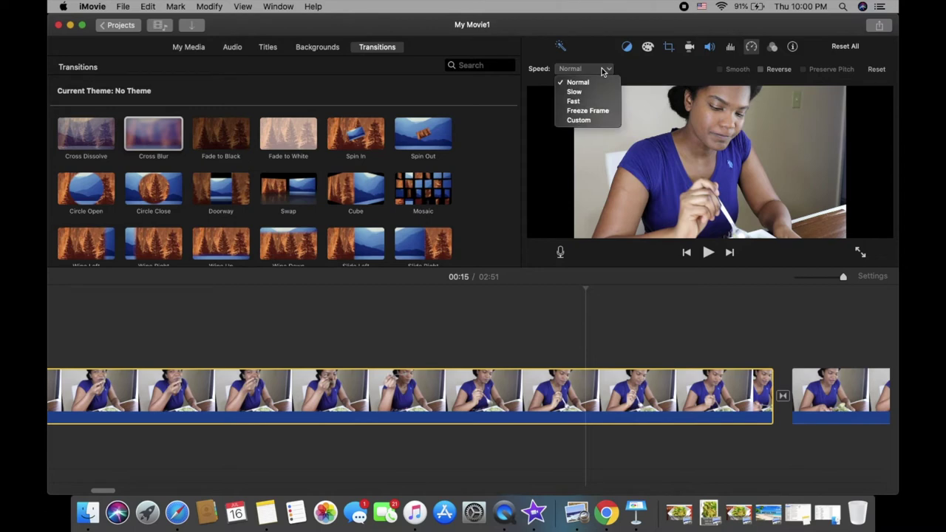
pyautogui.press('Escape')
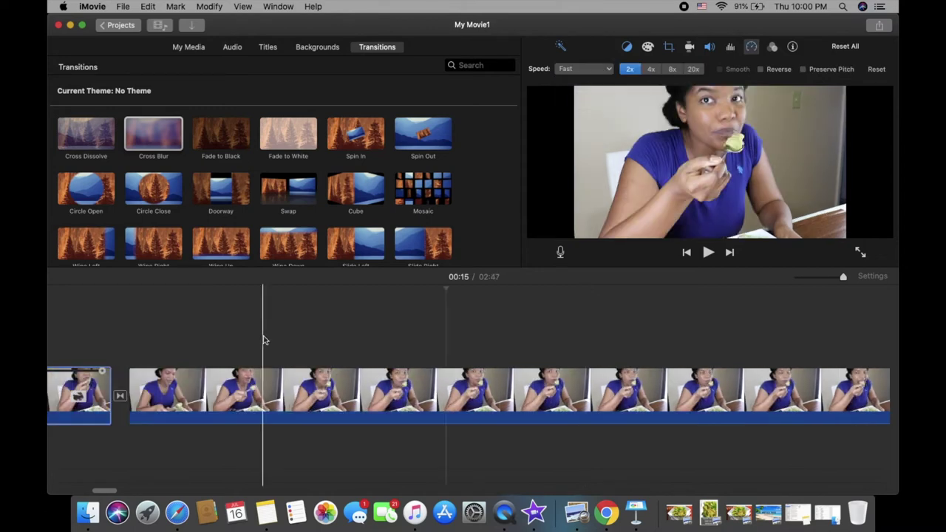
# Step: Try 4x and 8x speed on the same clip, and set its custom speed to 700%
pyautogui.press('super+equal')
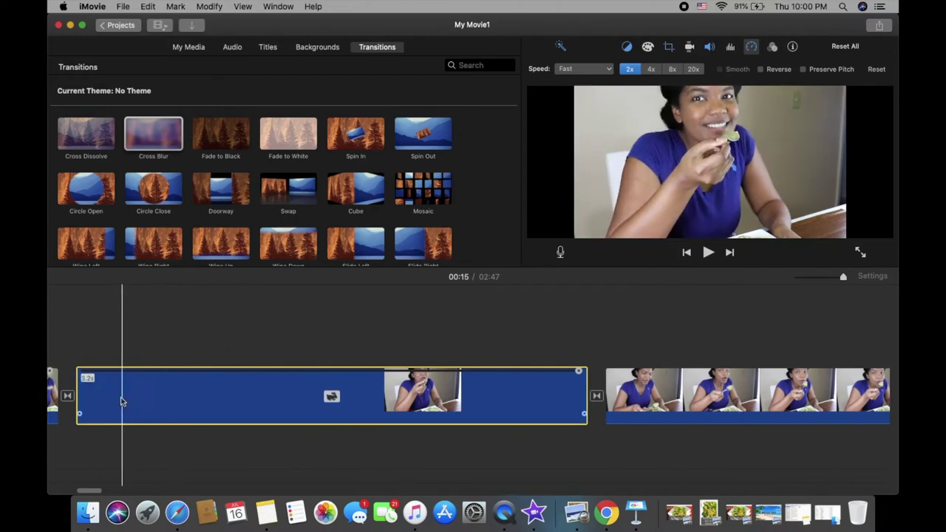
pyautogui.click(266, 397)
pyautogui.click(651, 70)
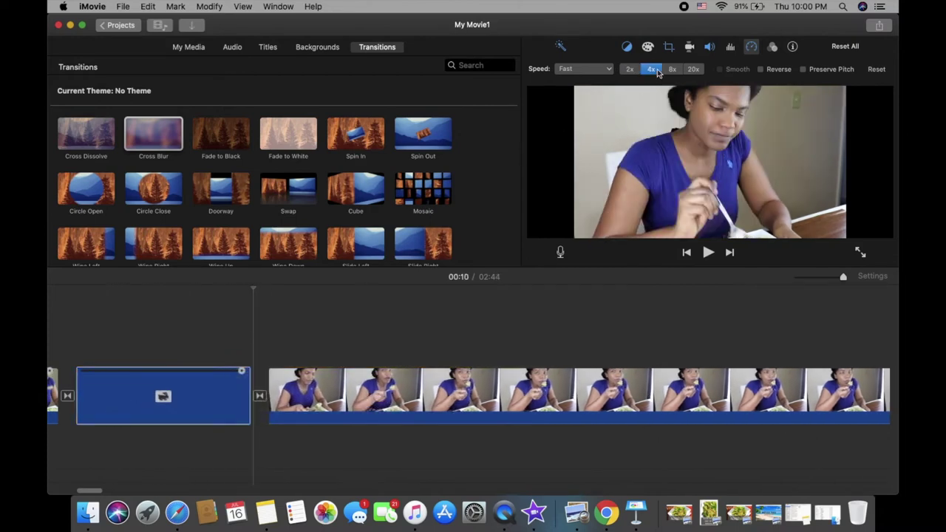
pyautogui.click(672, 68)
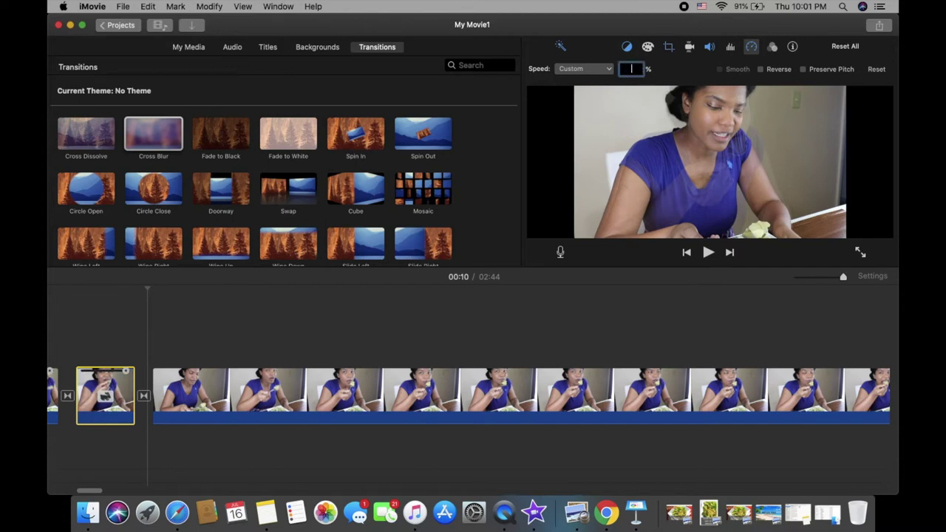
pyautogui.write('700')
pyautogui.press('Return')
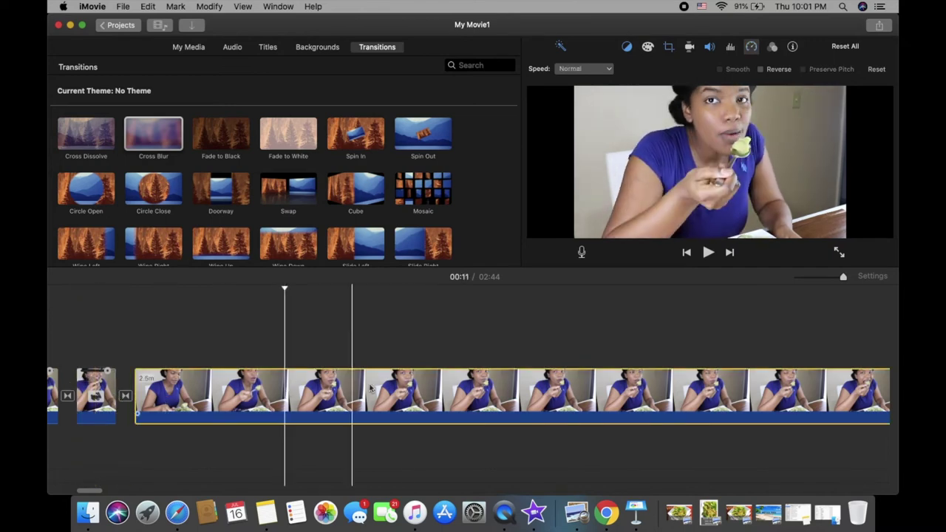
# Step: Split the clip following the sped-up one at 00:13, while the spoon is held near the mouth
pyautogui.click(428, 392)
pyautogui.rightClick(507, 395)
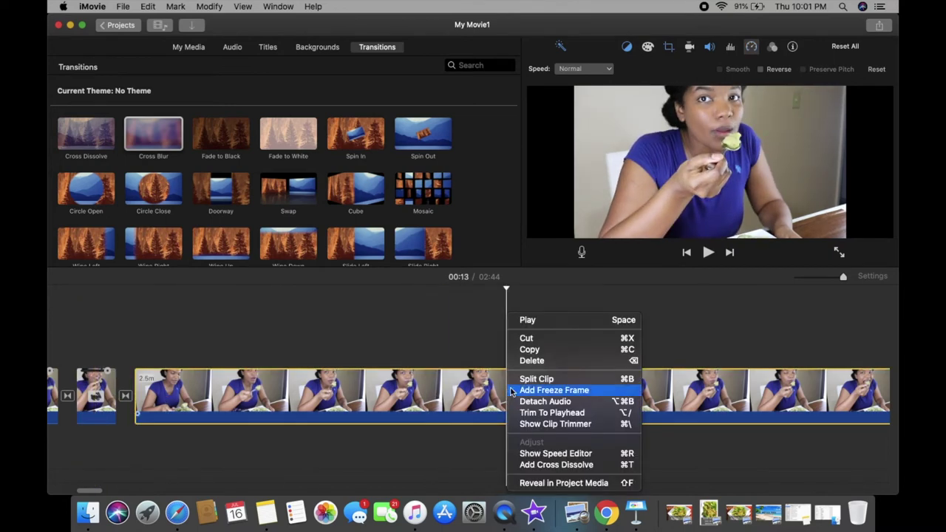
pyautogui.click(522, 384)
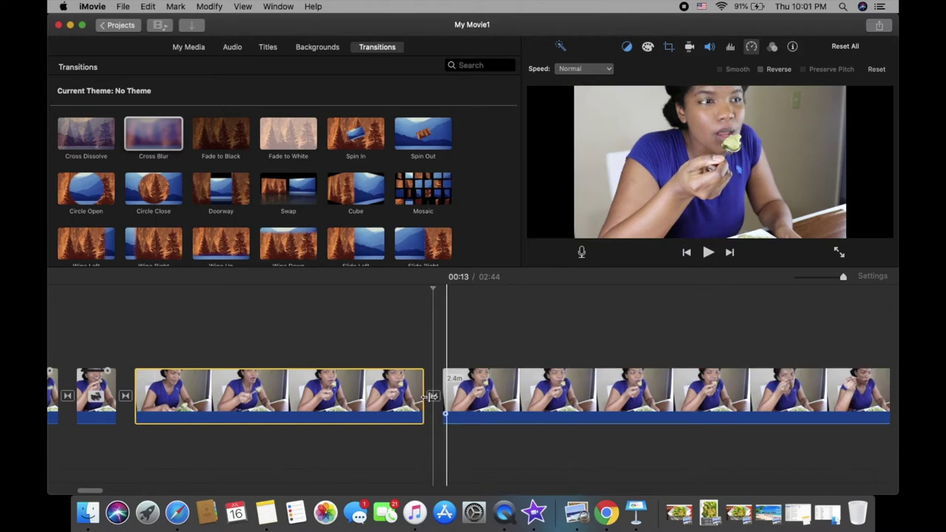
# Step: Set the playback speed of the first part of the split clip to Slow at 10%
pyautogui.click(611, 68)
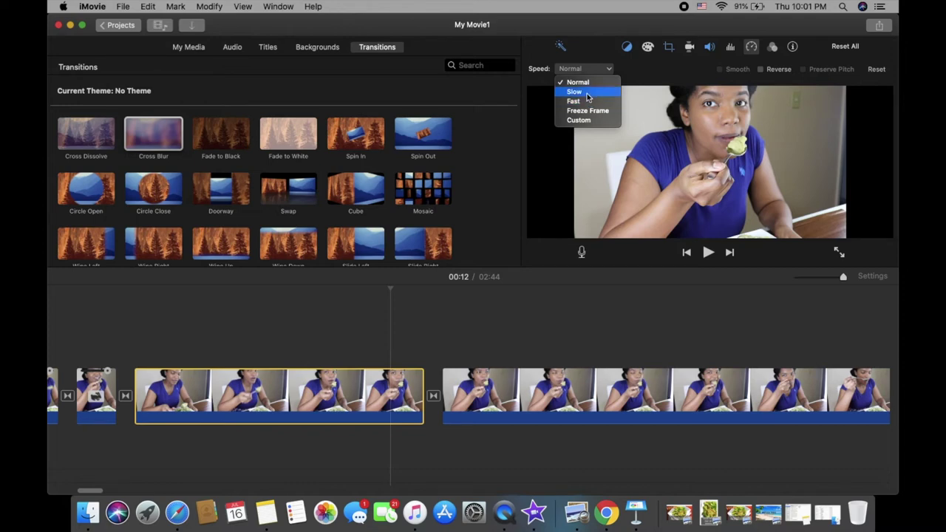
pyautogui.click(378, 395)
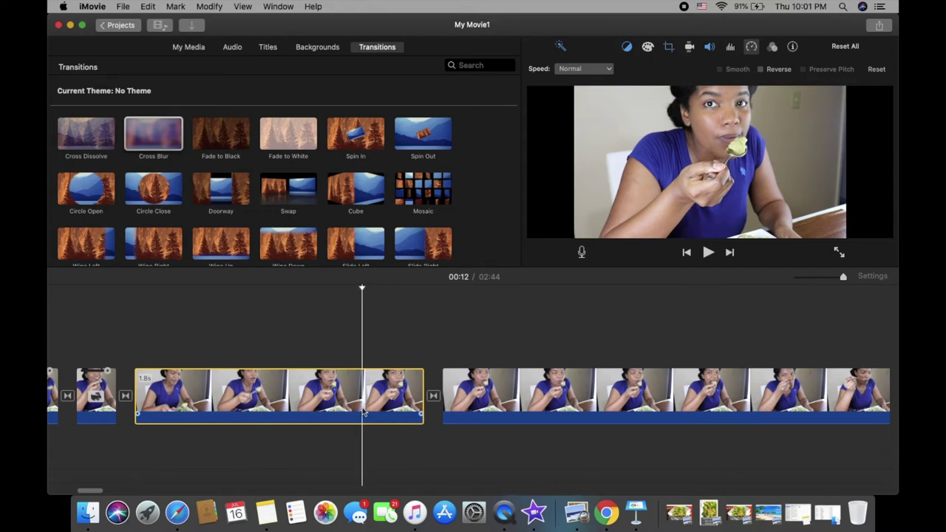
pyautogui.click(591, 70)
pyautogui.click(578, 92)
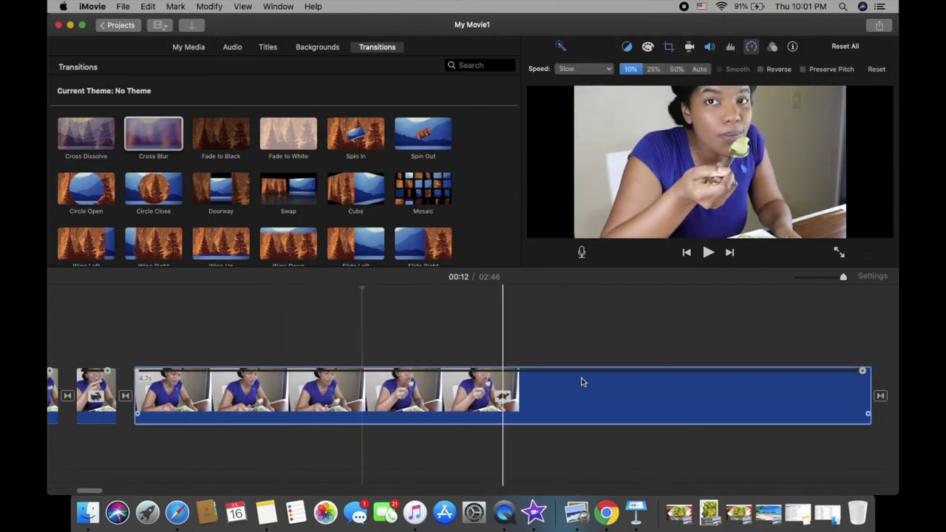
# Step: Split the clip following the slow one at 00:20 and show the color correction controls for its first part
pyautogui.hscroll(10, 658, 383)
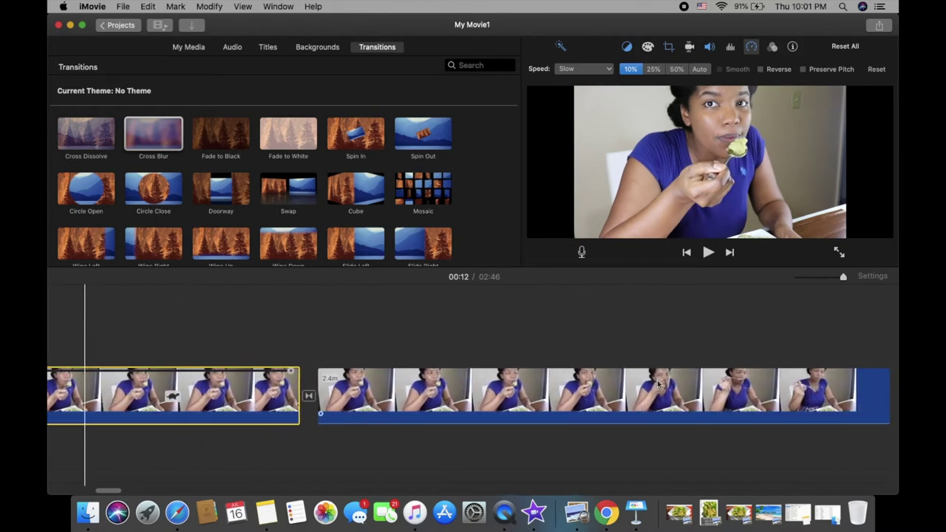
pyautogui.click(529, 383)
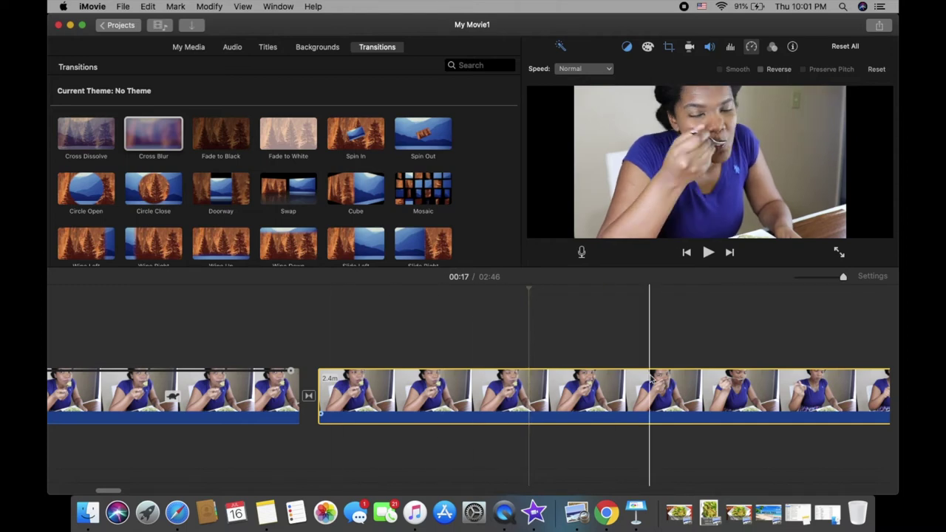
pyautogui.hscroll(5, 498, 395)
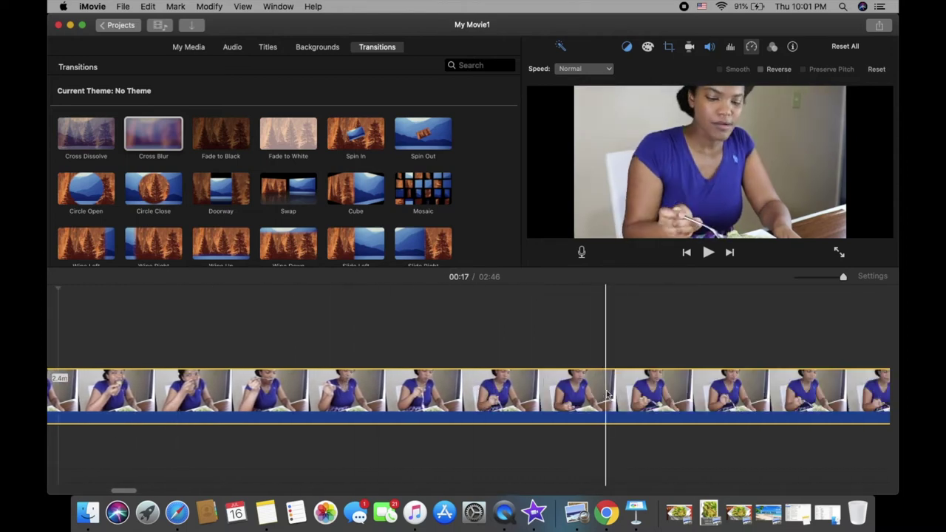
pyautogui.rightClick(484, 394)
pyautogui.click(432, 391)
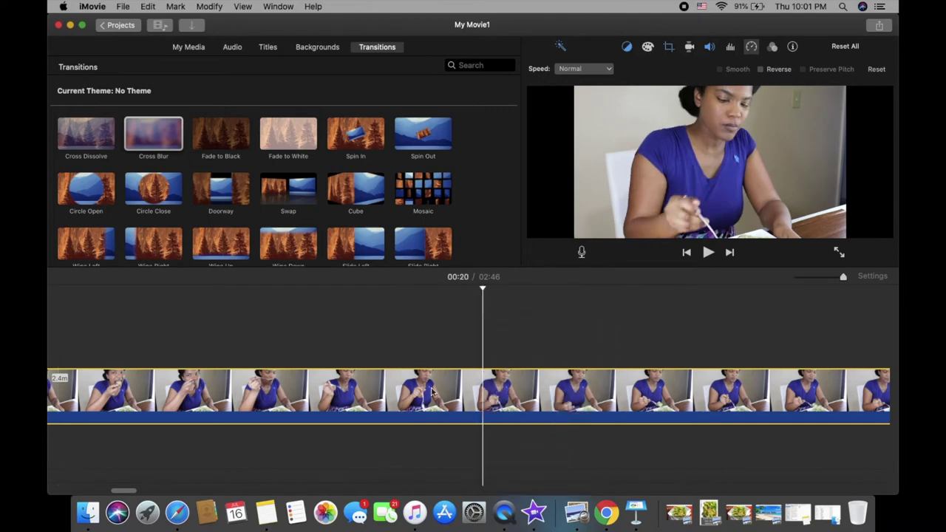
pyautogui.click(648, 48)
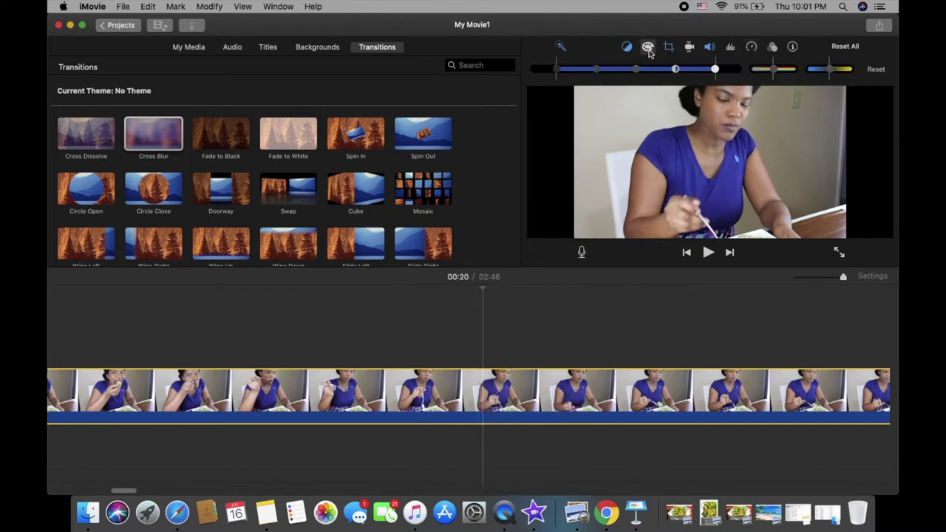
pyautogui.rightClick(545, 416)
pyautogui.click(573, 378)
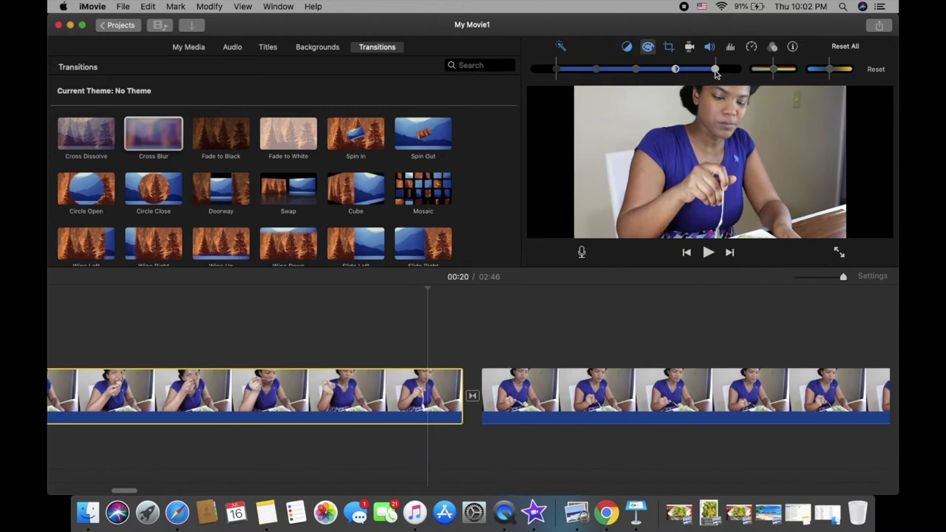
# Step: Raise the highlights of the first part in color correction and return its saturation to the neutral midpoint
pyautogui.moveTo(699, 71); pyautogui.dragTo(725, 69)
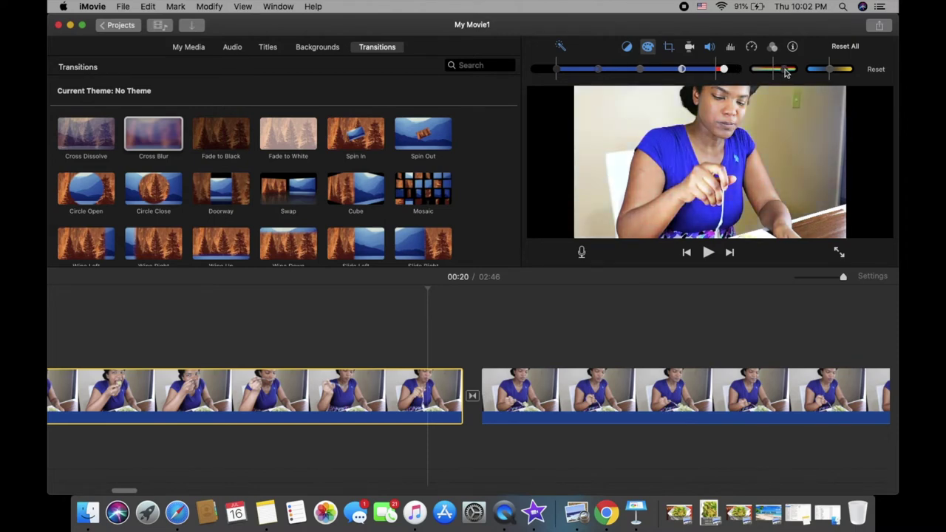
pyautogui.moveTo(789, 72); pyautogui.dragTo(773, 71)
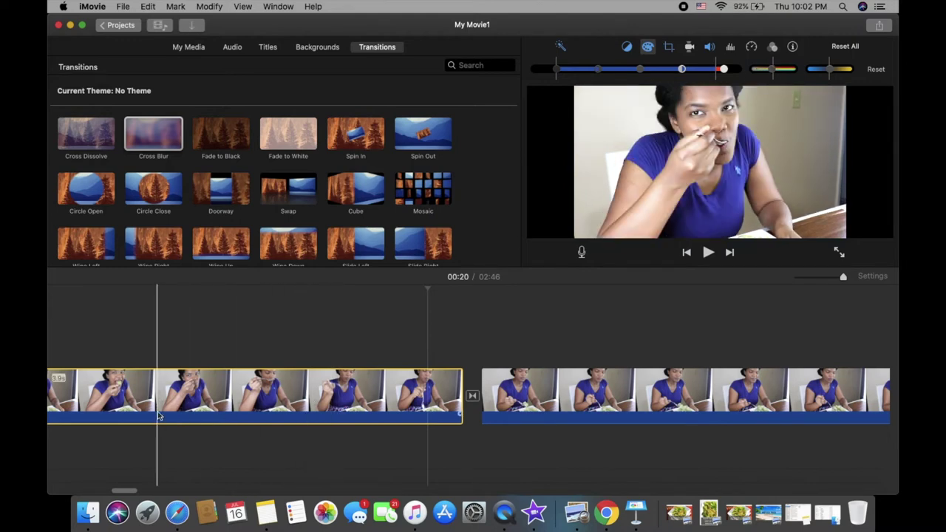
# Step: Split the clip following the color-corrected one at 00:25 and show the stabilization settings
pyautogui.click(525, 397)
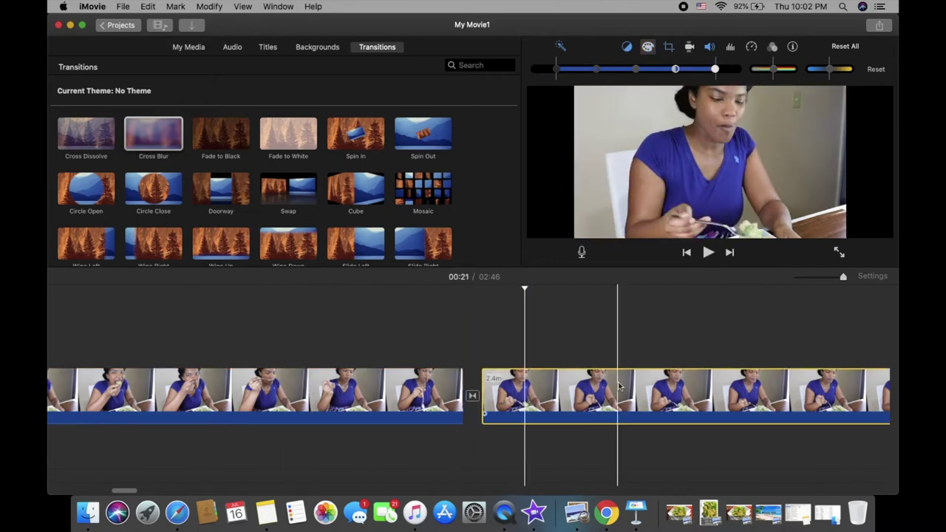
pyautogui.hscroll(10, 620, 385)
pyautogui.click(517, 381)
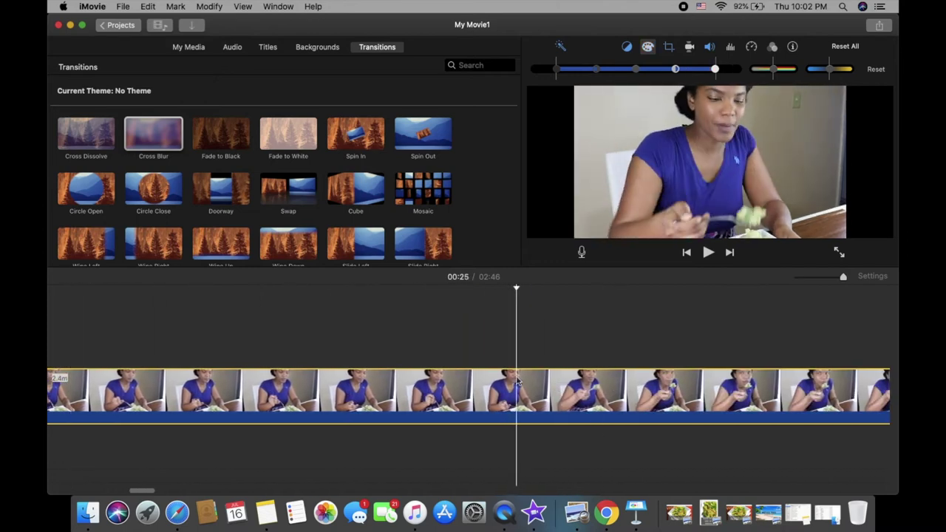
pyautogui.click(689, 47)
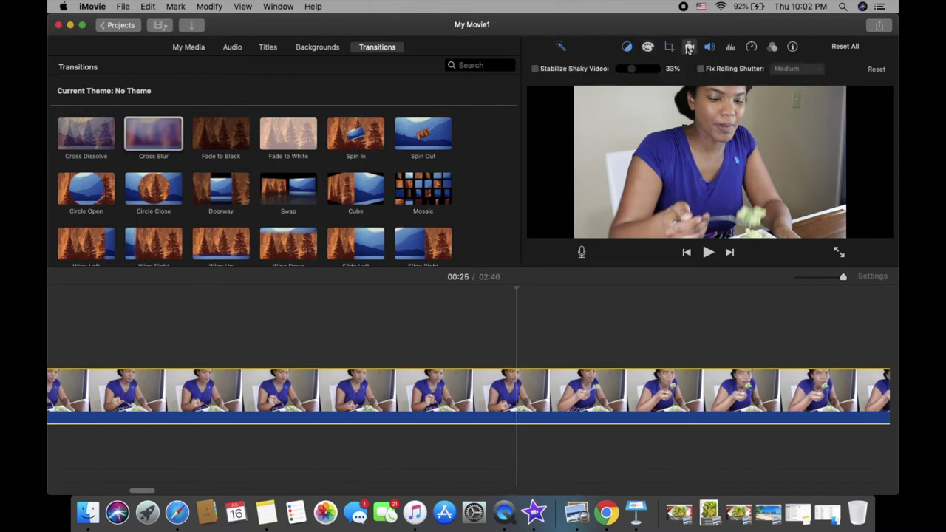
pyautogui.rightClick(536, 384)
pyautogui.click(547, 379)
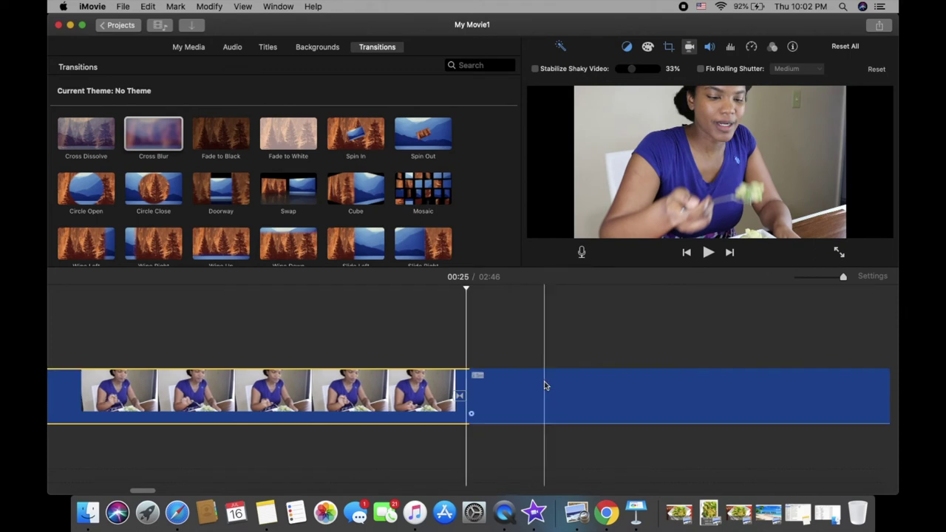
# Step: Turn on Stabilize Shaky Video for the part before the 00:25 split
pyautogui.click(379, 399)
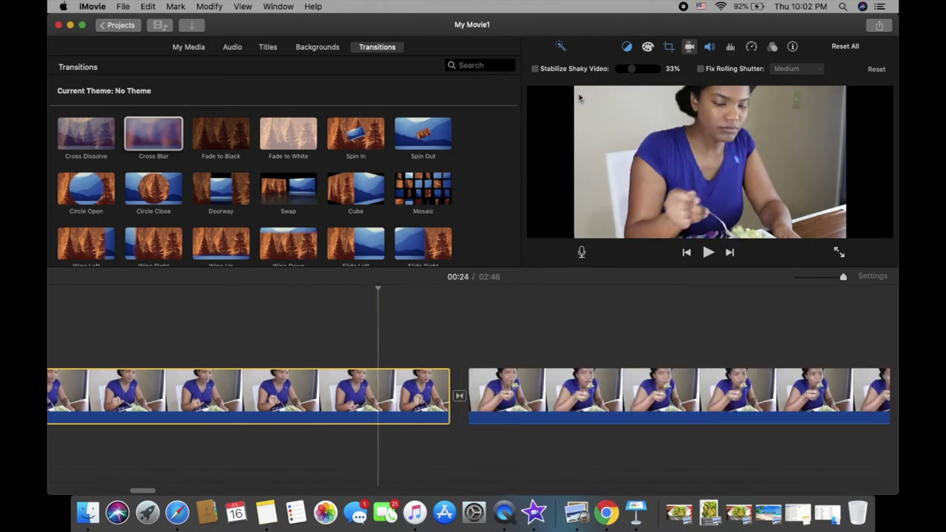
pyautogui.click(534, 69)
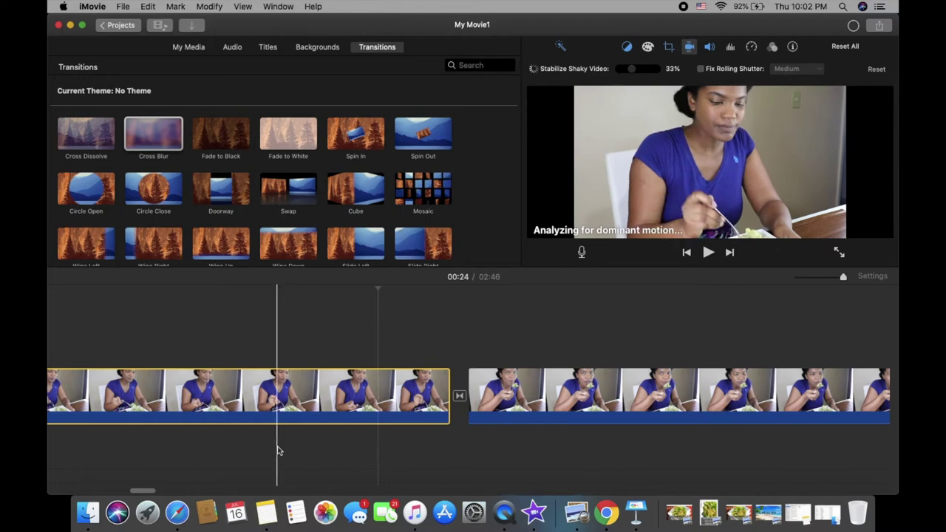
# Step: Select the clip following the stabilized one and split it at 00:28
pyautogui.click(522, 405)
pyautogui.hscroll(5, 522, 405)
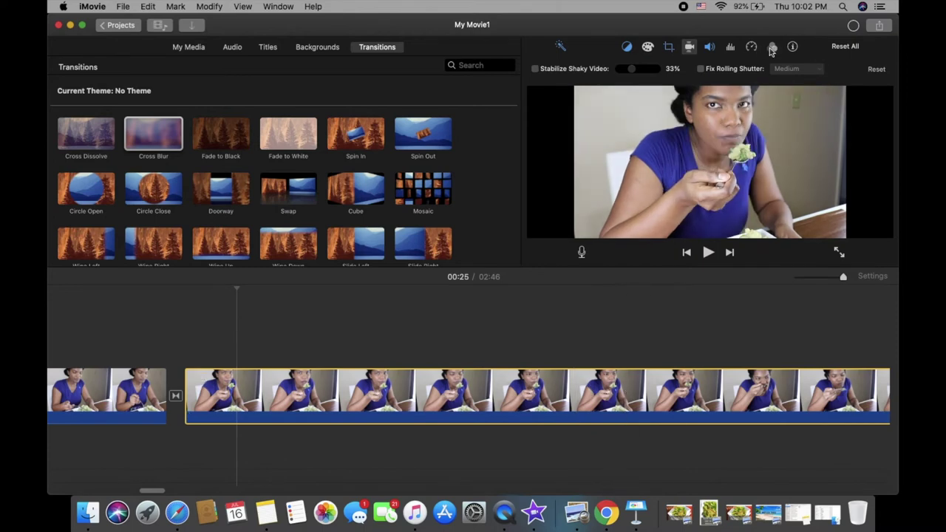
pyautogui.click(568, 399)
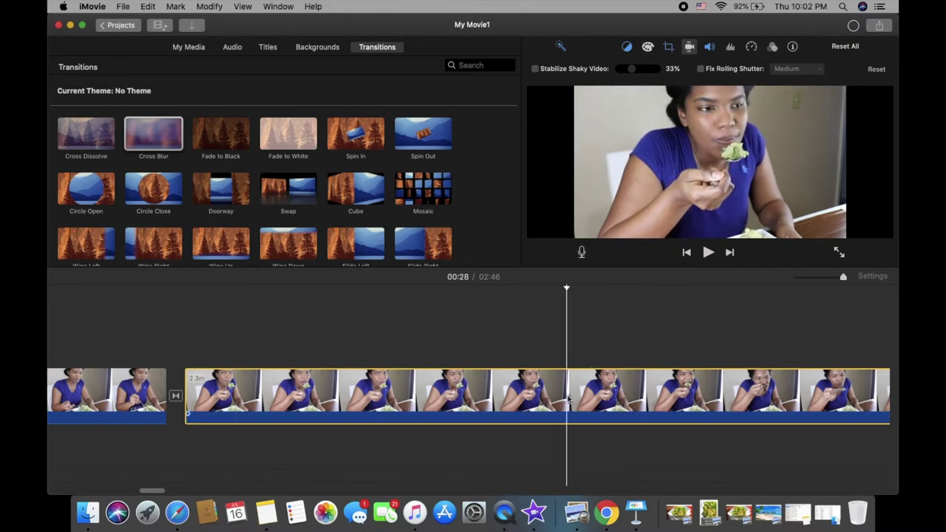
pyautogui.rightClick(568, 399)
pyautogui.click(582, 379)
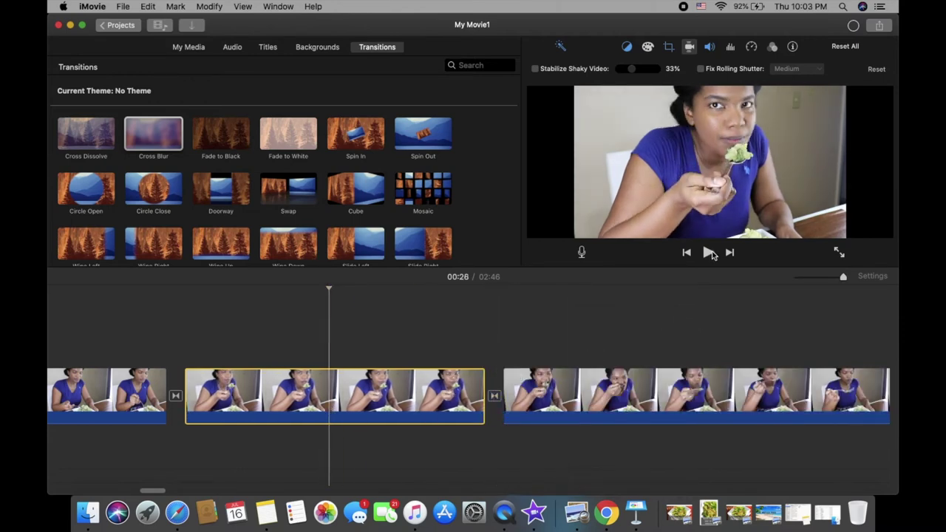
# Step: Apply the Muffled audio effect to the part before the 00:28 split and place the playhead near its start
pyautogui.click(773, 47)
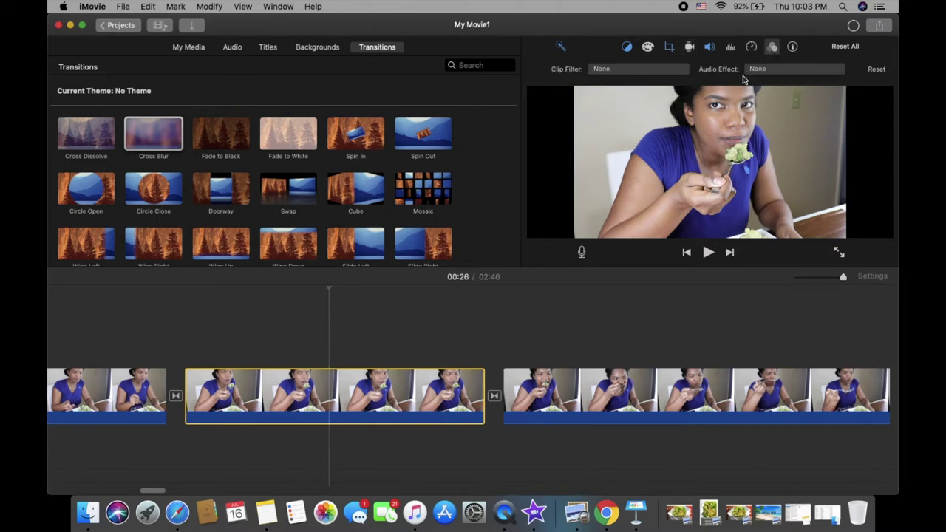
pyautogui.click(765, 71)
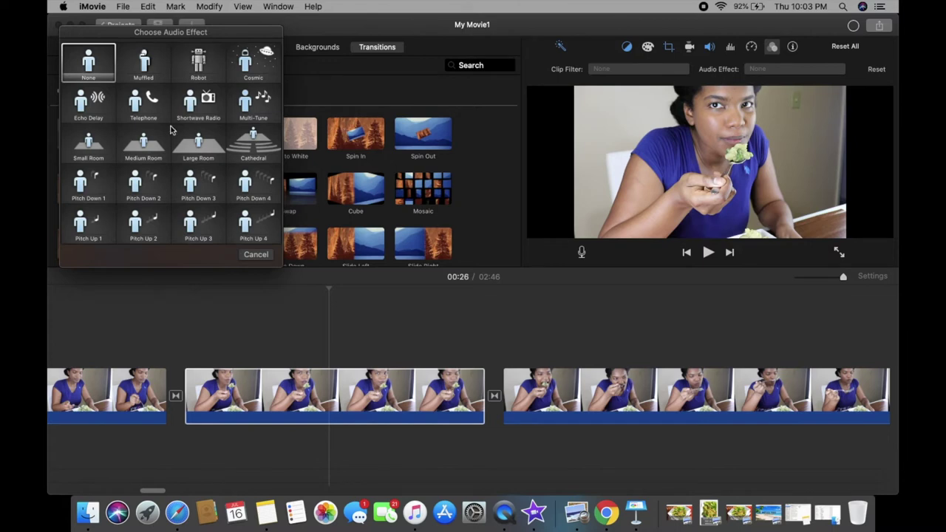
pyautogui.click(143, 63)
pyautogui.click(235, 365)
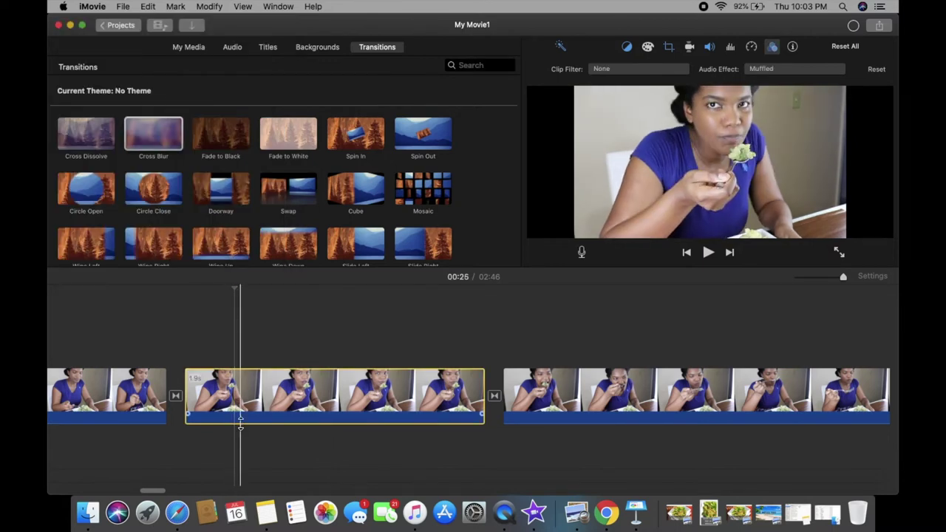
# Step: Raise the volume of the part with the Muffled effect and play it back from its start
pyautogui.moveTo(240, 420); pyautogui.dragTo(240, 411)
pyautogui.click(184, 349)
pyautogui.click(707, 252)
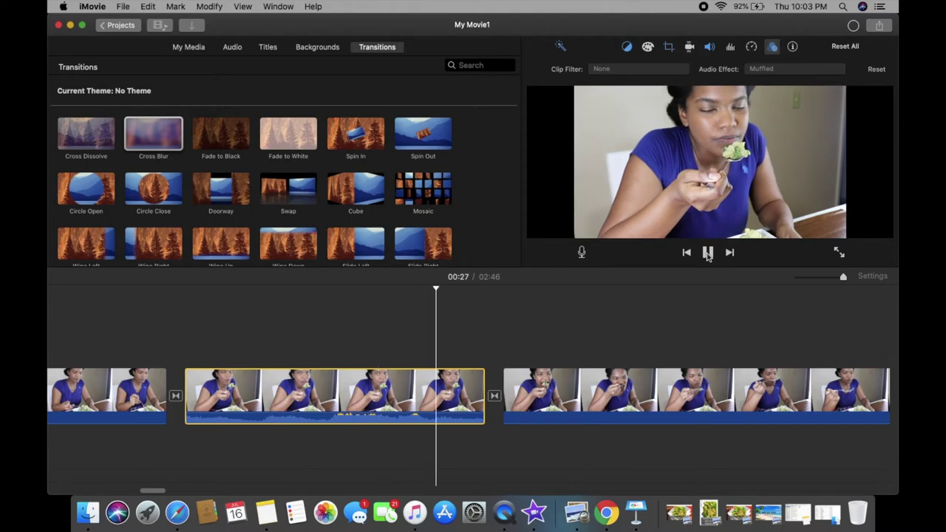
# Step: Change the same clip's audio effect from Muffled to Pitch Down 3 and play it back from its start
pyautogui.click(220, 381)
pyautogui.click(783, 69)
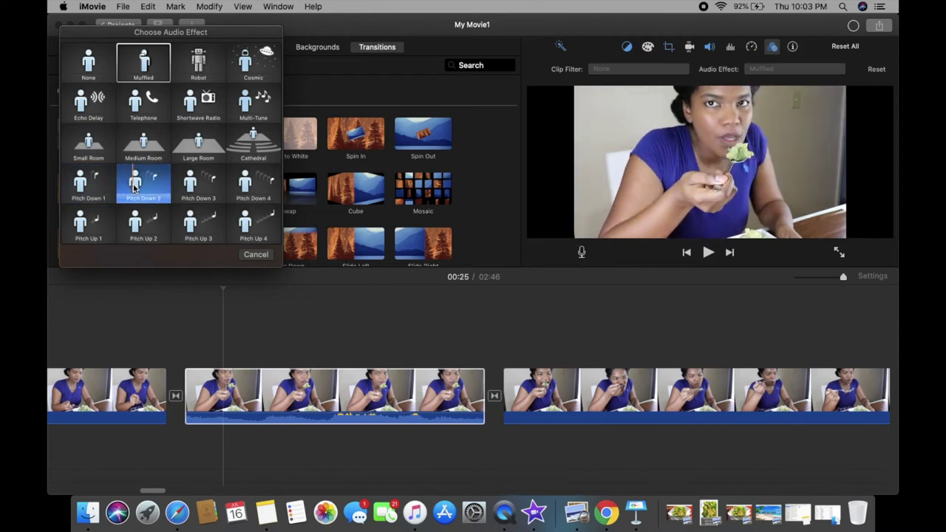
pyautogui.click(194, 190)
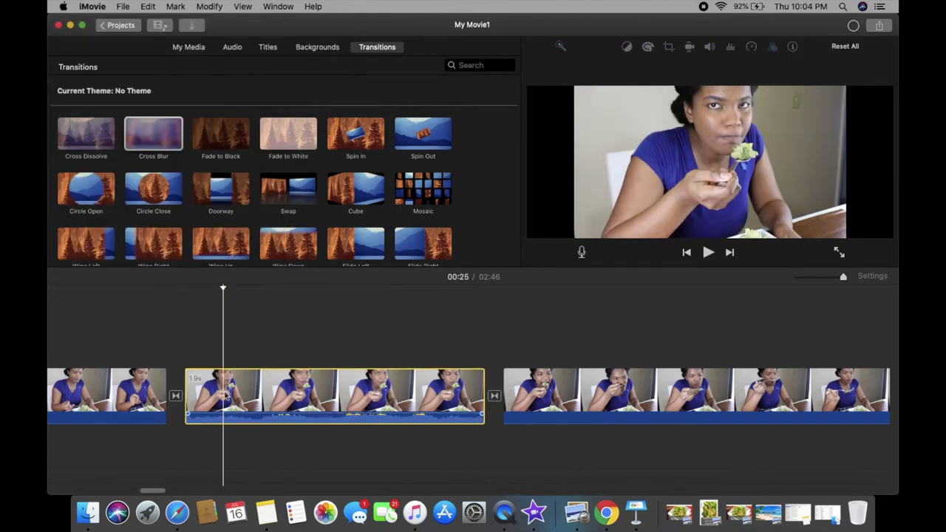
pyautogui.click(187, 336)
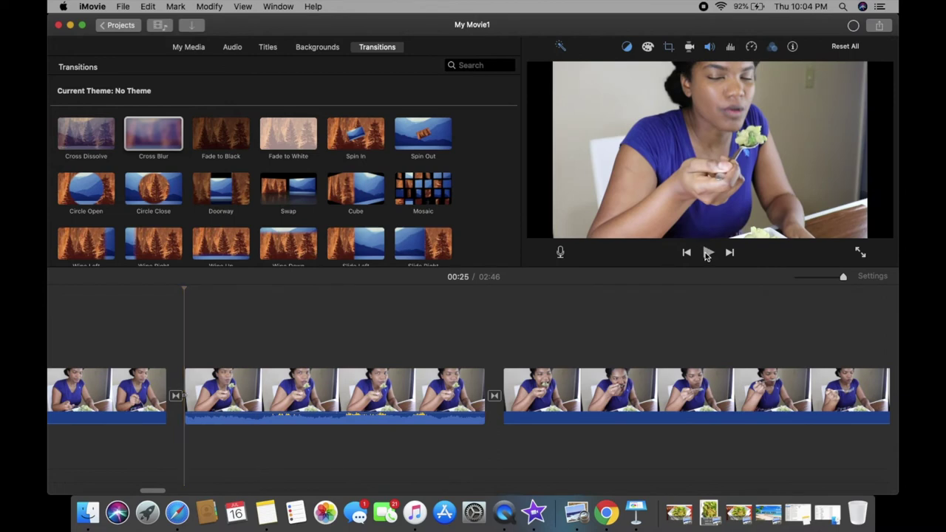
pyautogui.click(708, 254)
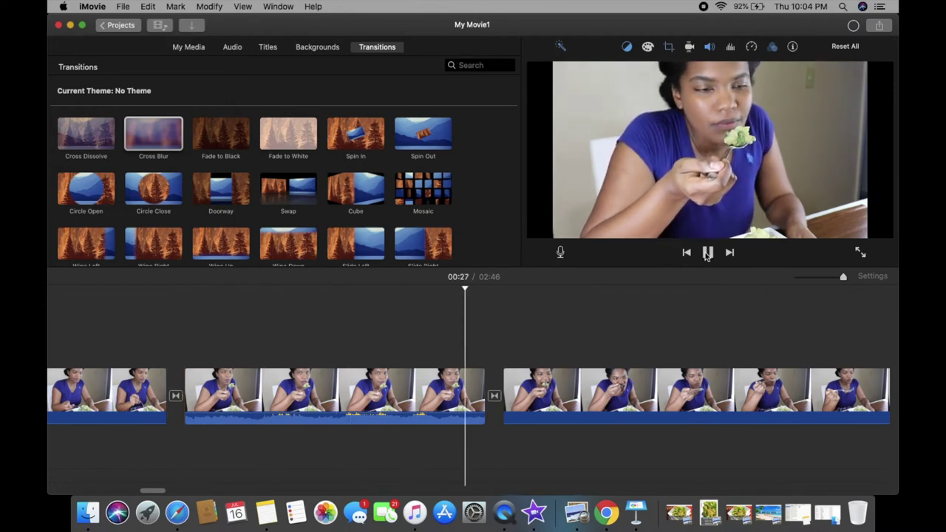
pyautogui.click(452, 395)
pyautogui.click(452, 396)
# Step: Select the clip following the 00:28 split and place the playhead in it at 00:29
pyautogui.click(555, 400)
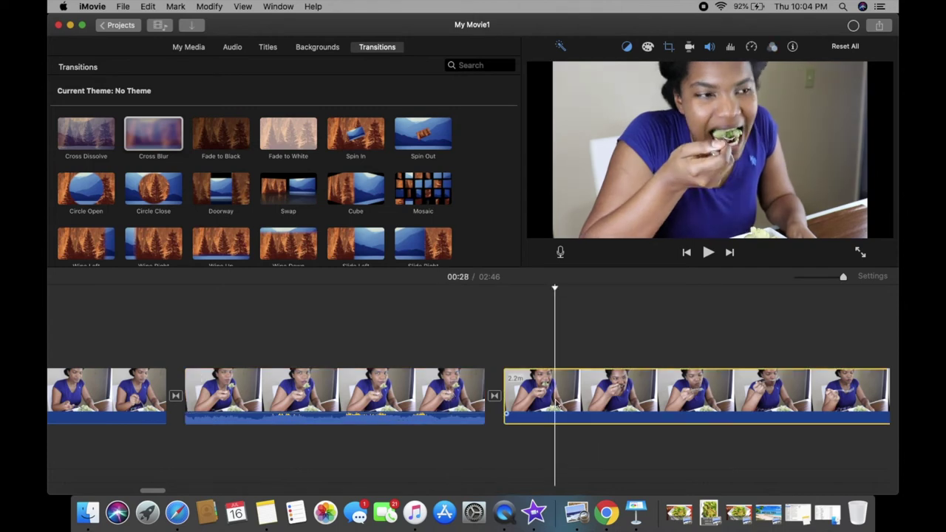
pyautogui.hscroll(5, 556, 402)
pyautogui.hscroll(5, 556, 403)
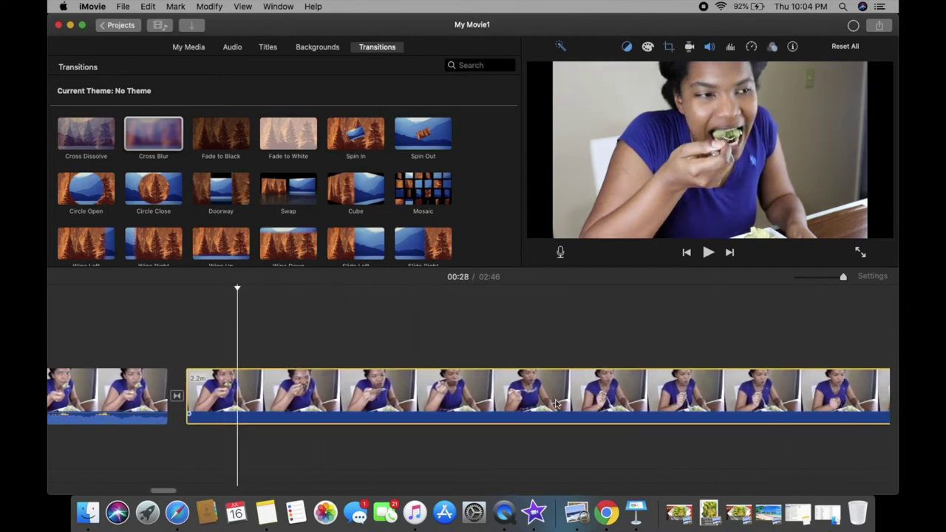
pyautogui.click(437, 405)
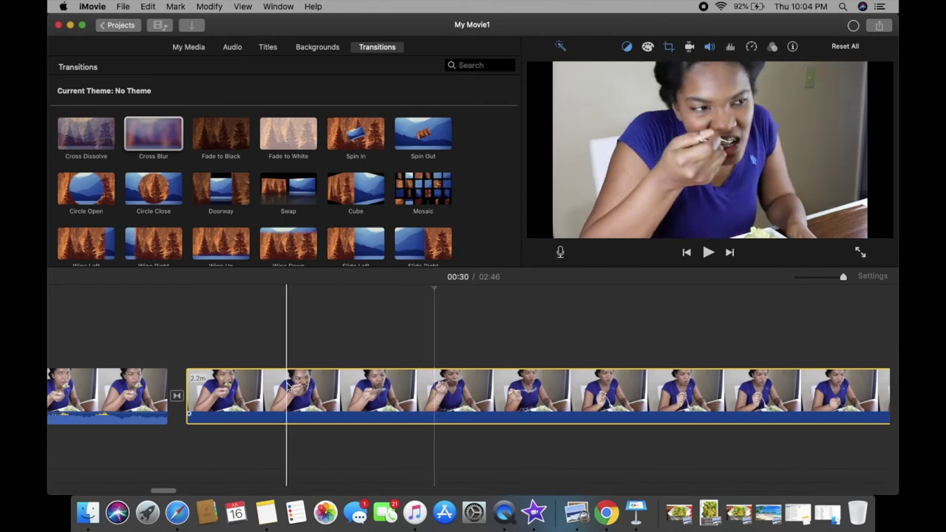
pyautogui.click(337, 392)
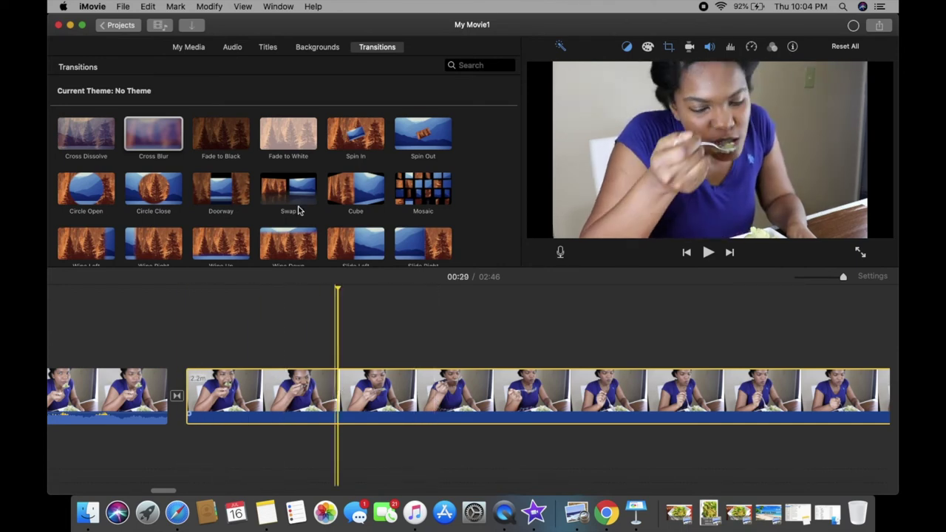
# Step: Show the sound effects library and browse its list through to the end
pyautogui.click(236, 47)
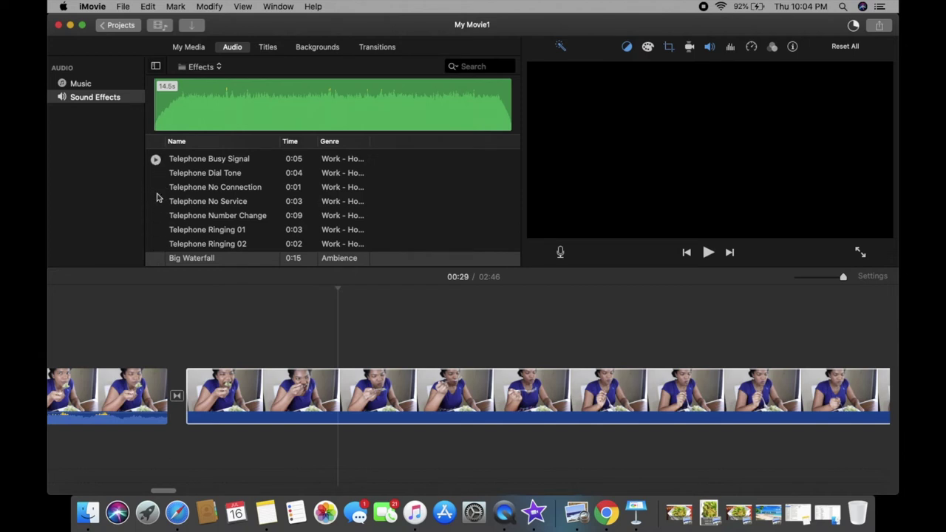
pyautogui.scroll(-15, 156, 200)
pyautogui.scroll(15, 156, 198)
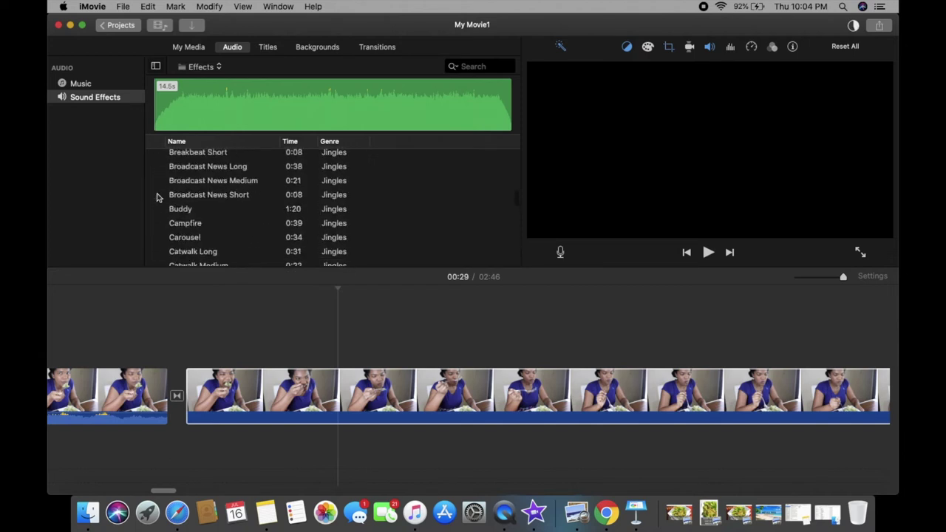
pyautogui.scroll(-1, 157, 198)
pyautogui.scroll(-15, 157, 198)
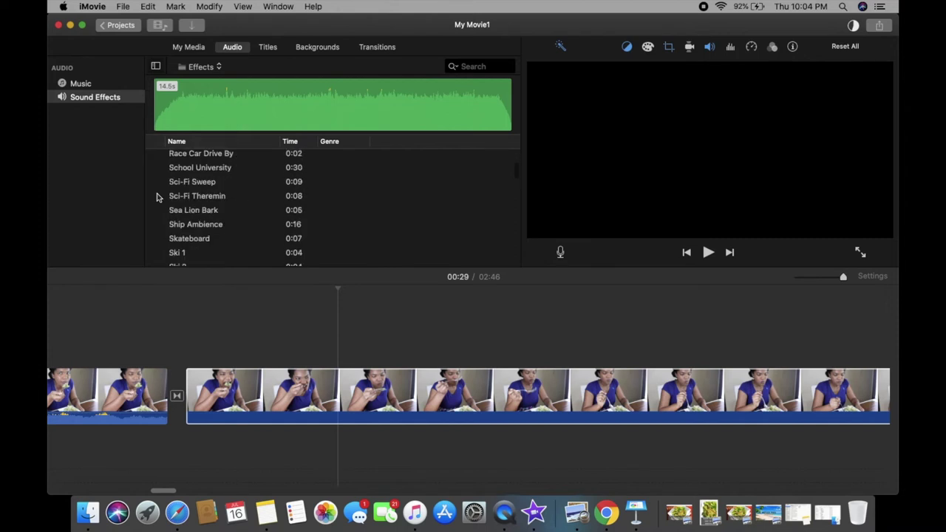
pyautogui.scroll(-15, 157, 197)
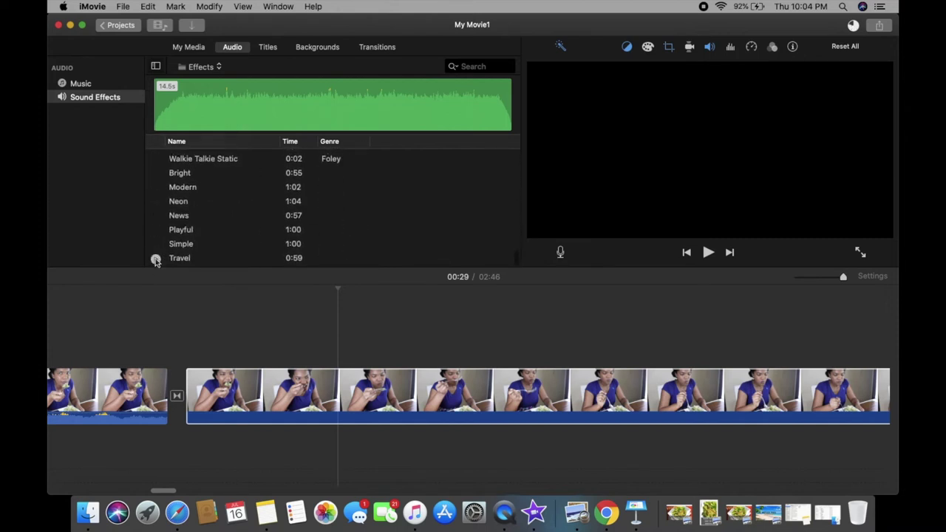
# Step: Preview the Playful, Modern, Bright, Travel and Simple tracks and add Simple beneath the start of the clip following the 00:28 split
pyautogui.click(156, 232)
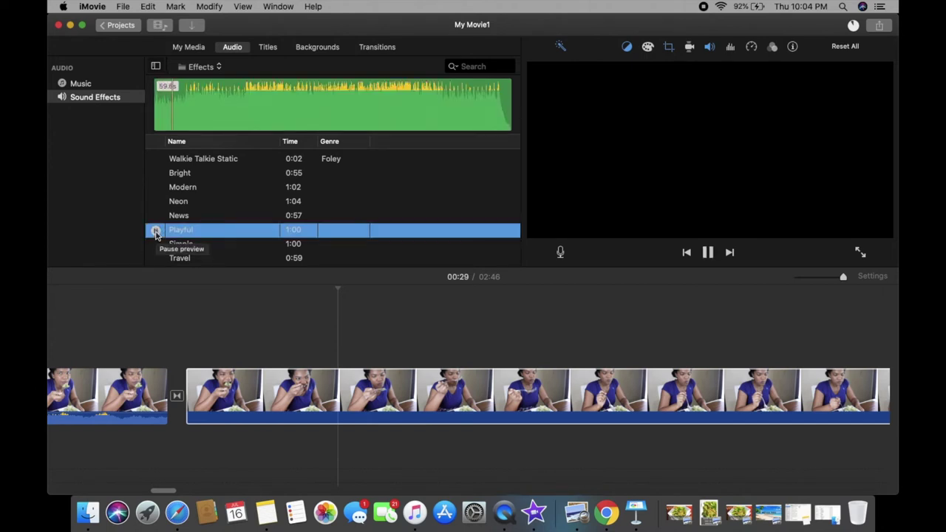
pyautogui.press('XF86AudioRaiseVolume')
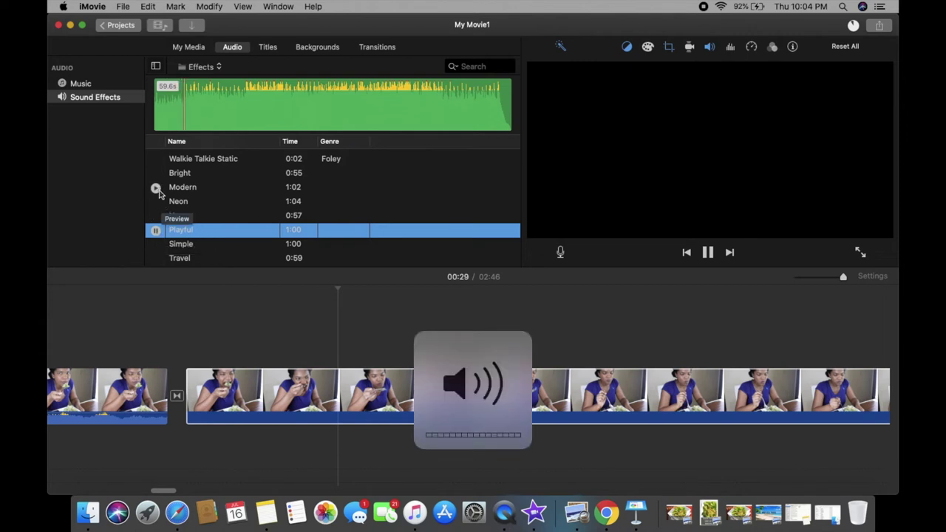
pyautogui.click(156, 189)
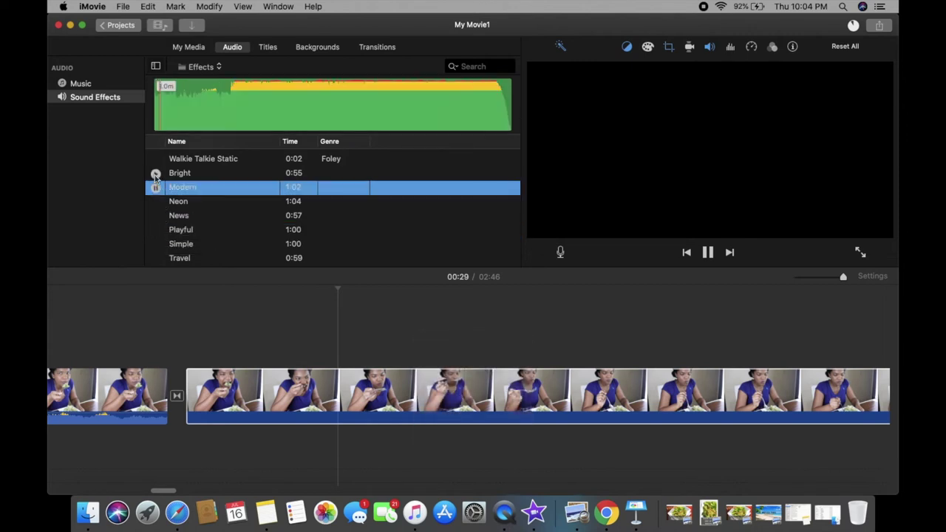
pyautogui.click(155, 174)
pyautogui.click(155, 259)
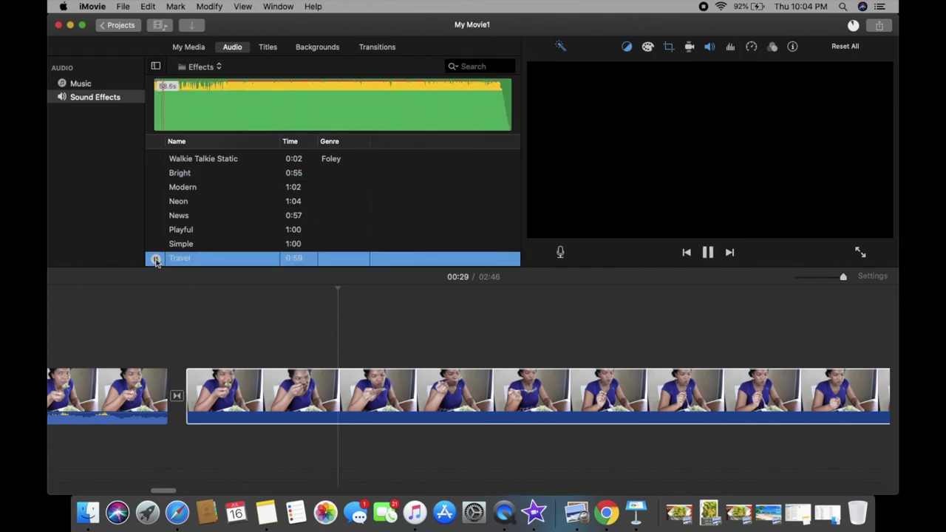
pyautogui.click(155, 245)
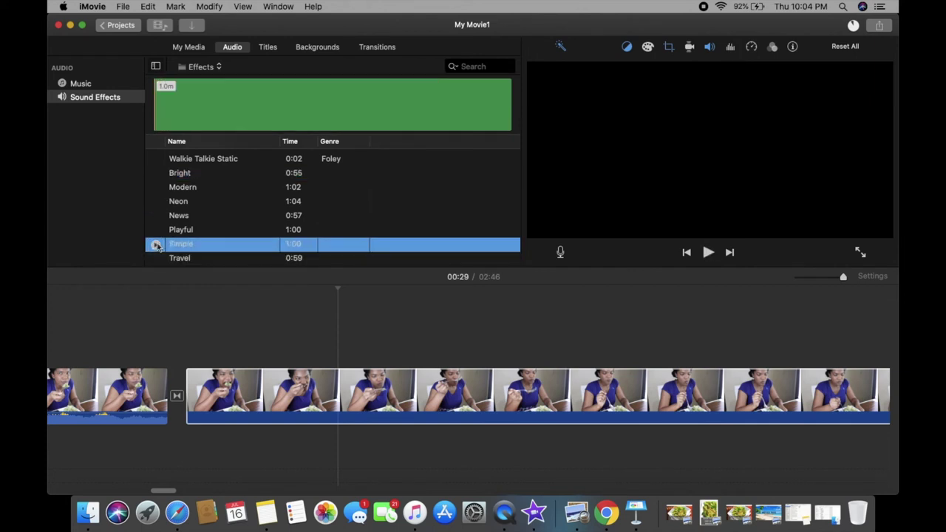
pyautogui.moveTo(181, 243); pyautogui.dragTo(191, 442)
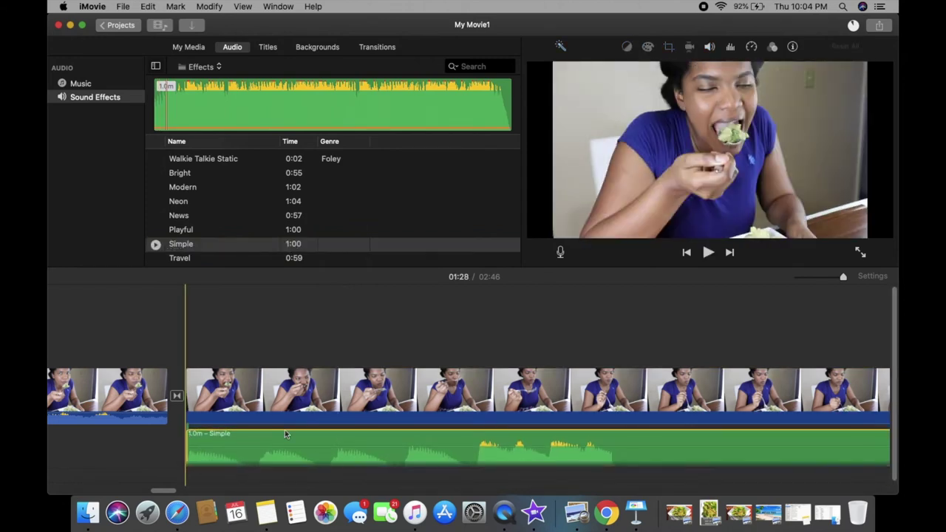
# Step: Copy the Simple audio clip and trim its end to shorten it to 58.2 s
pyautogui.hscroll(10, 111, 442)
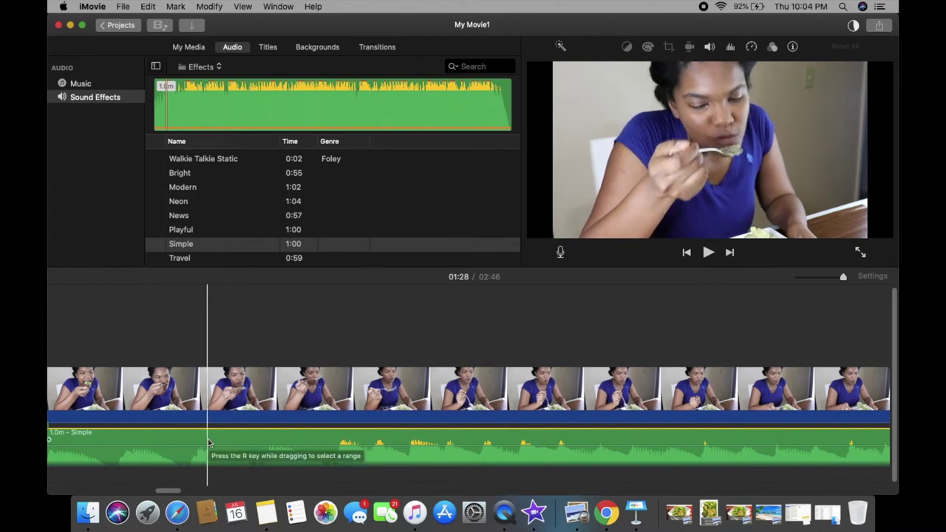
pyautogui.hscroll(5, 208, 442)
pyautogui.hscroll(5, 208, 440)
pyautogui.hscroll(6, 208, 440)
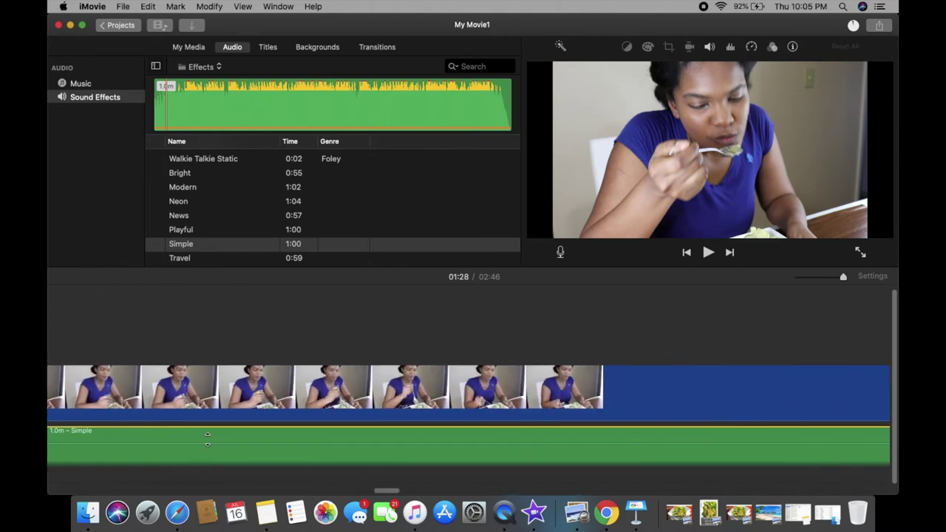
pyautogui.hscroll(3, 207, 440)
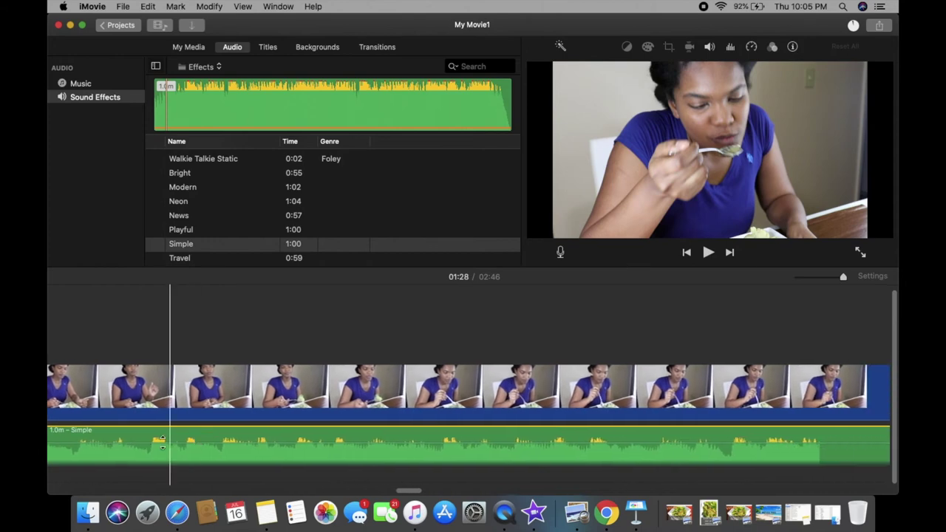
pyautogui.click(364, 438)
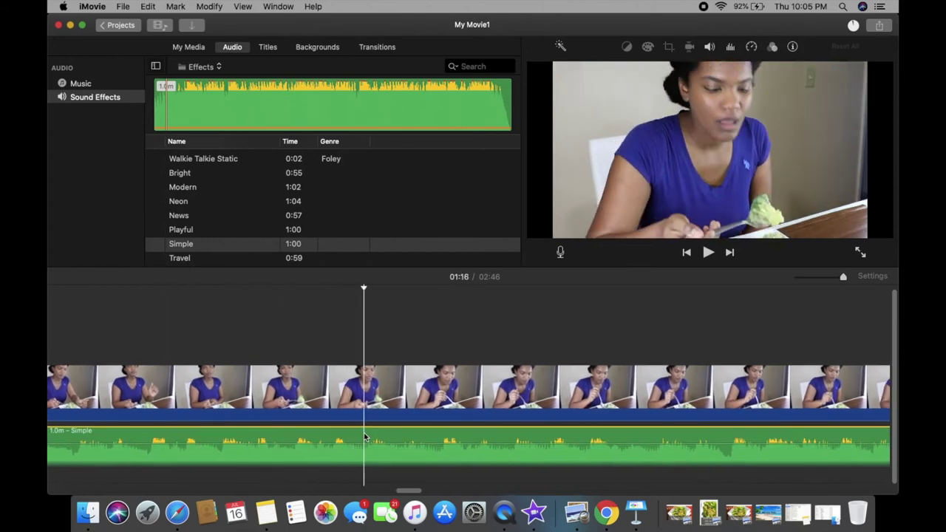
pyautogui.rightClick(364, 437)
pyautogui.click(399, 349)
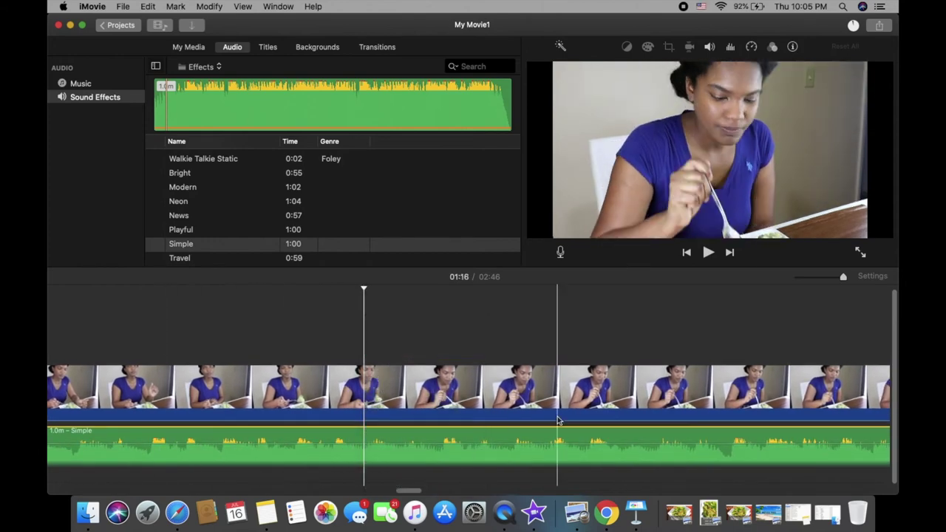
pyautogui.hscroll(5, 559, 420)
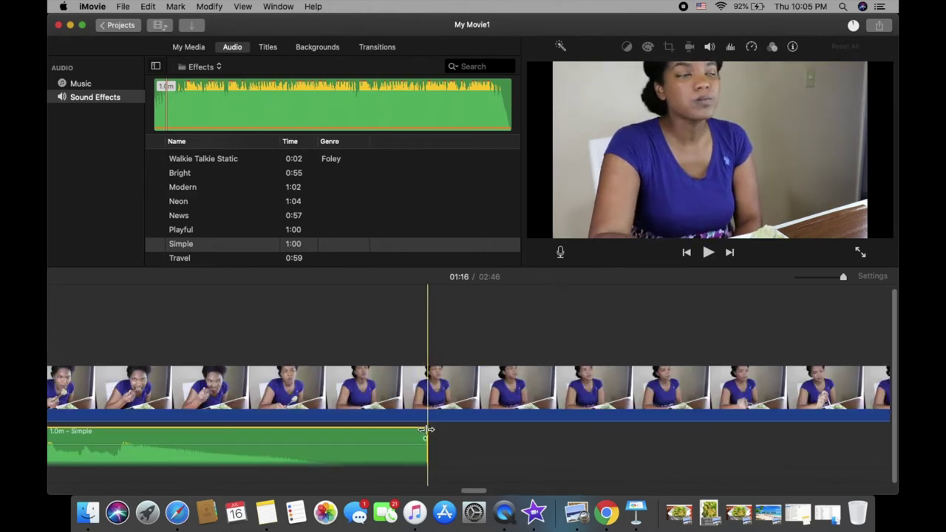
pyautogui.moveTo(427, 430); pyautogui.dragTo(123, 419)
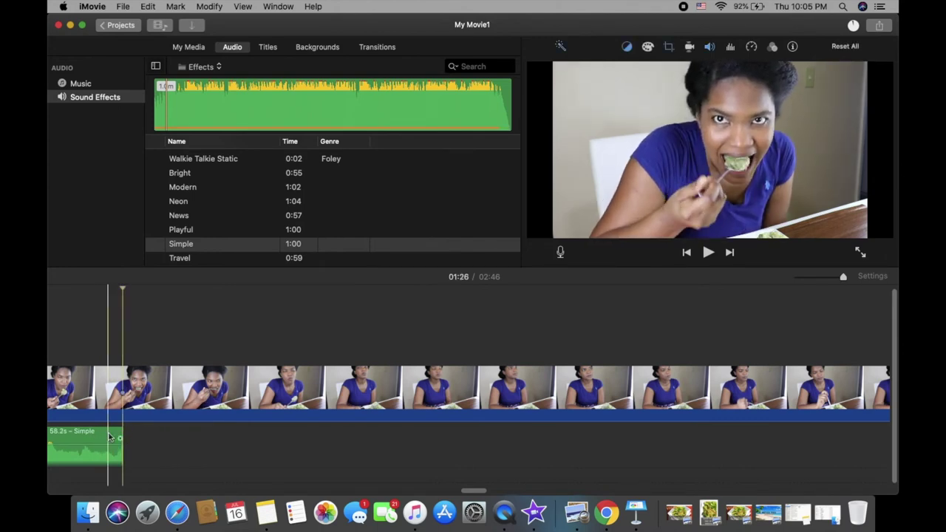
# Step: Copy the trimmed Simple audio clip and paste a duplicate at 01:26
pyautogui.rightClick(110, 436)
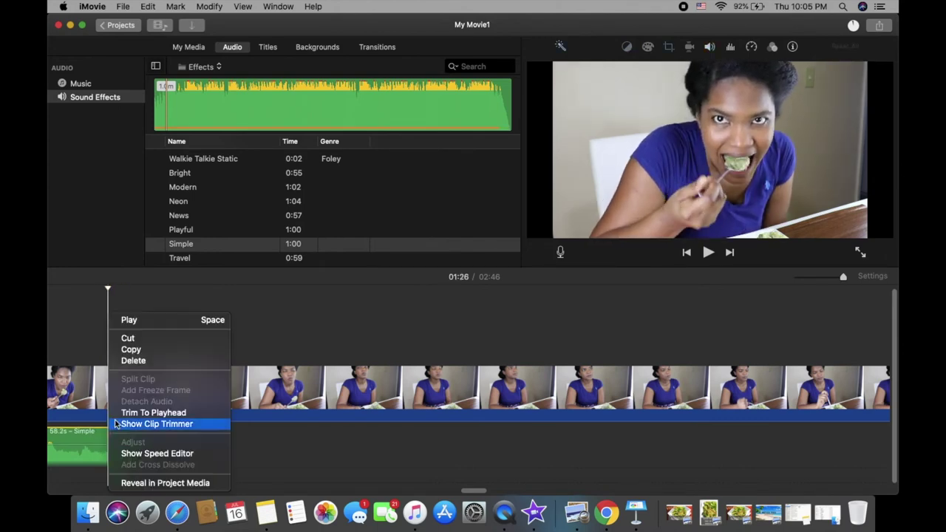
pyautogui.click(131, 349)
pyautogui.press('super+v')
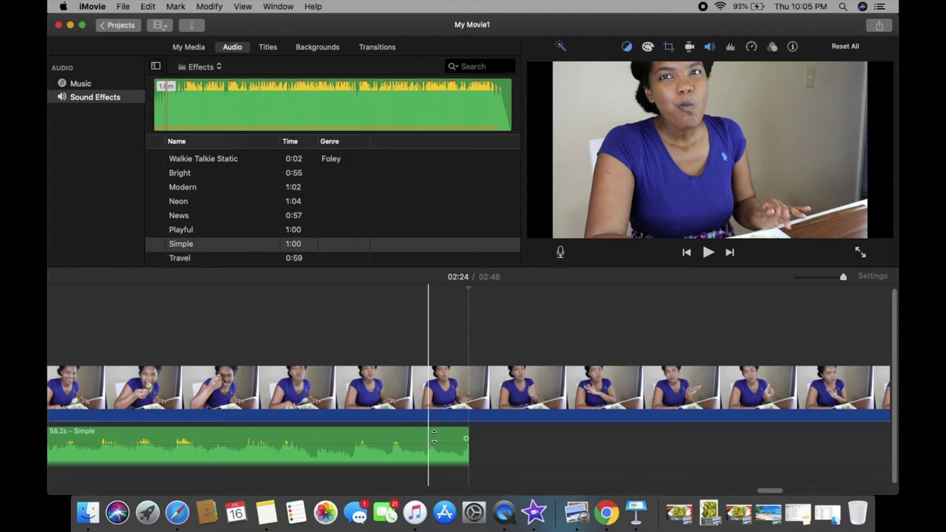
# Step: Delete the pasted duplicate of the Simple audio clip
pyautogui.click(435, 441)
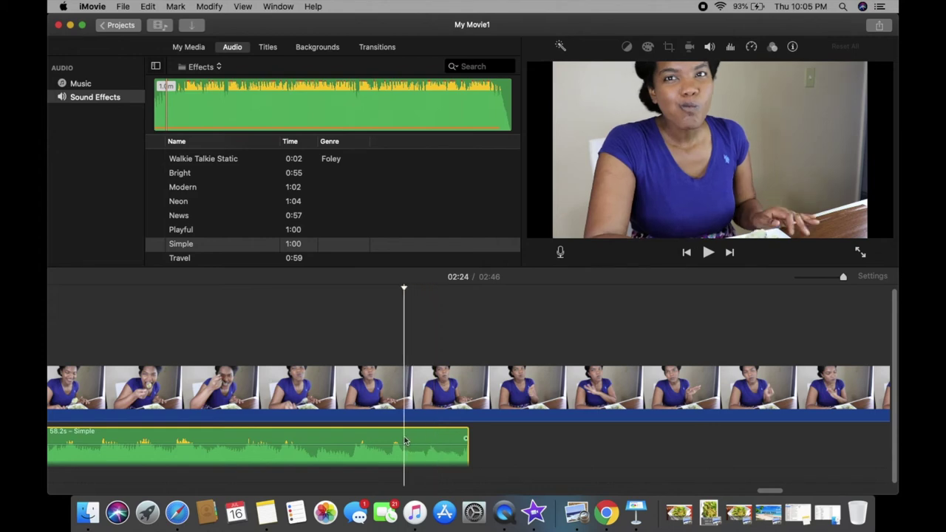
pyautogui.rightClick(405, 441)
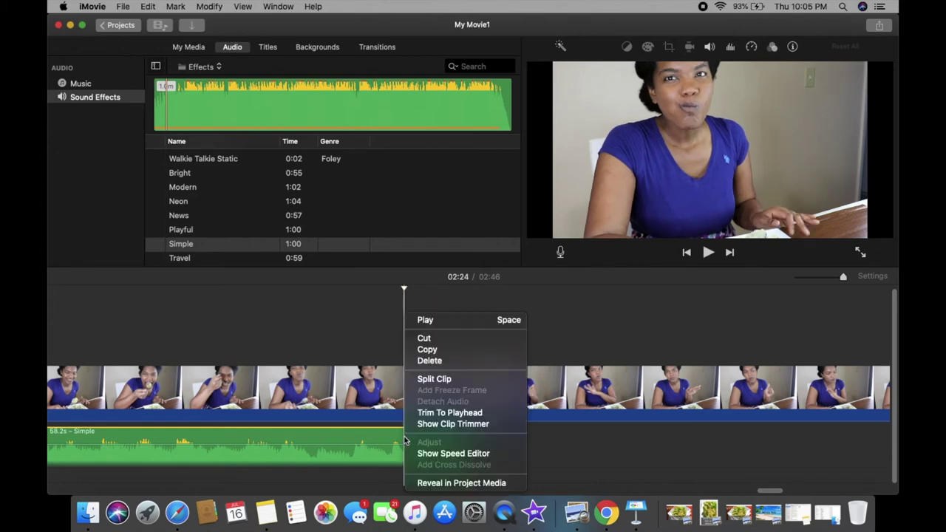
pyautogui.click(432, 363)
# Step: Place the playhead at 01:29 in the video clip and show the Music library
pyautogui.hscroll(-10, 175, 399)
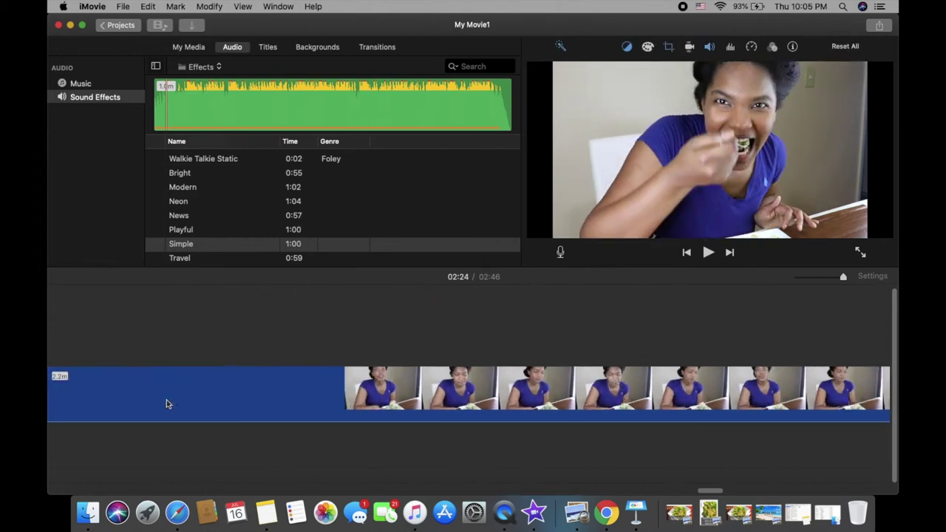
pyautogui.hscroll(-10, 166, 404)
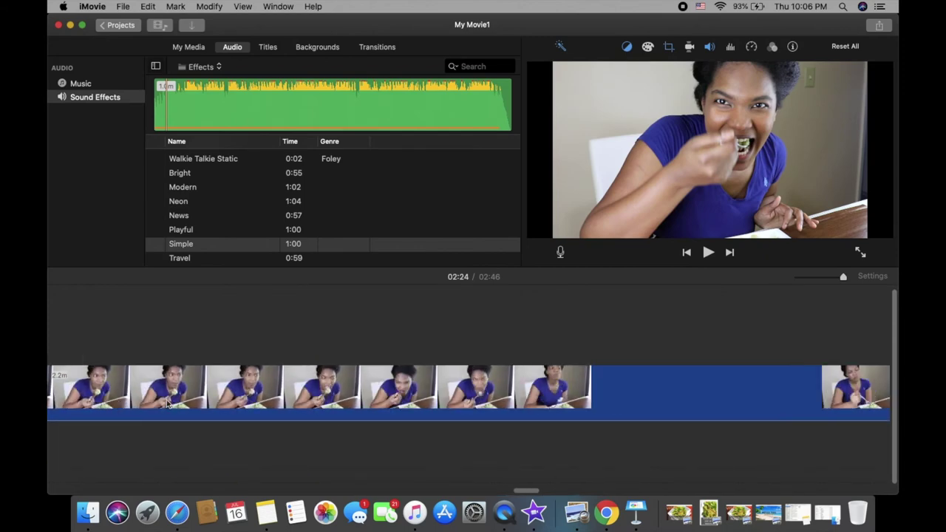
pyautogui.hscroll(-10, 166, 404)
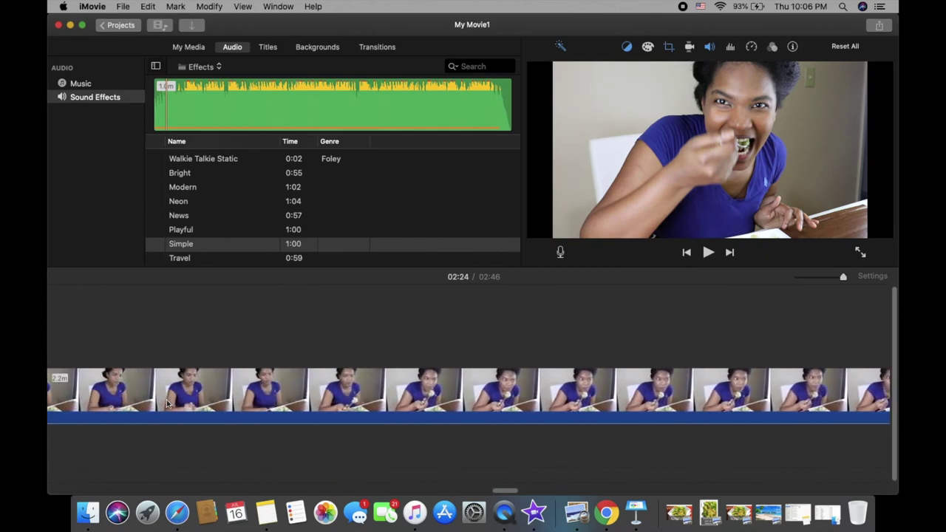
pyautogui.hscroll(-8, 166, 404)
pyautogui.click(142, 392)
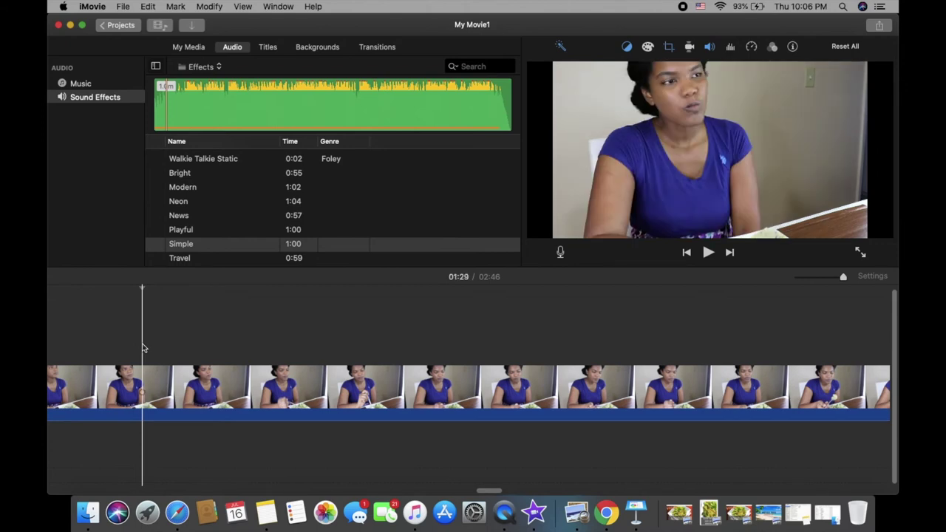
pyautogui.click(79, 84)
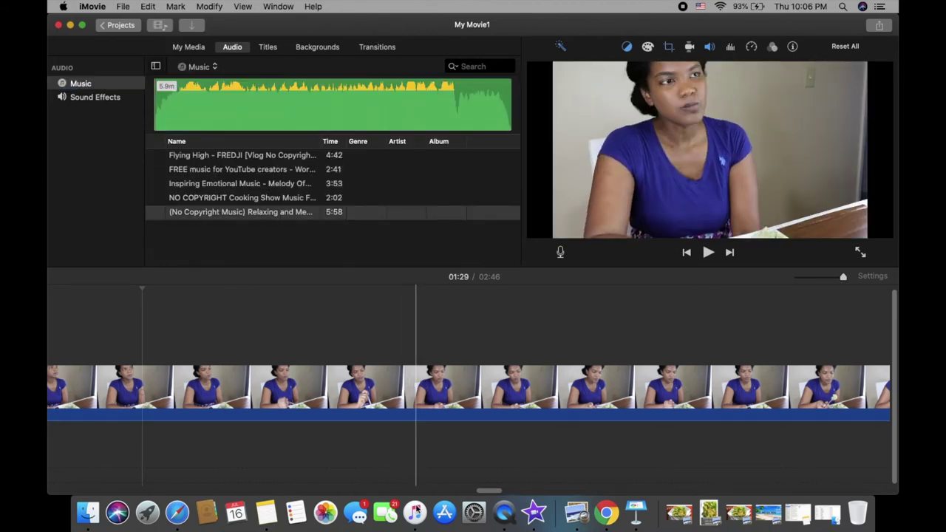
# Step: Add the Flying High - FREDJI track beneath the video clip at about 01:29 and play back the section
pyautogui.click(185, 157)
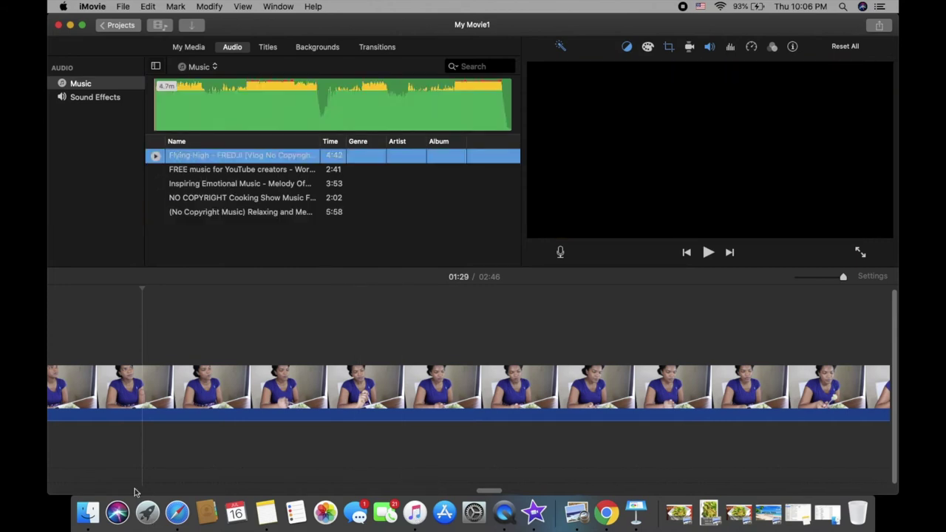
pyautogui.moveTo(114, 436); pyautogui.dragTo(111, 435)
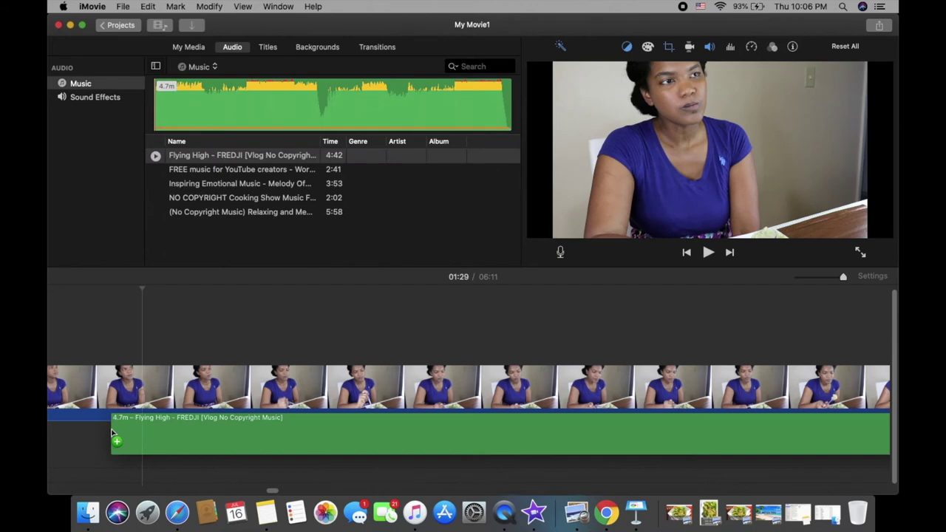
pyautogui.click(105, 357)
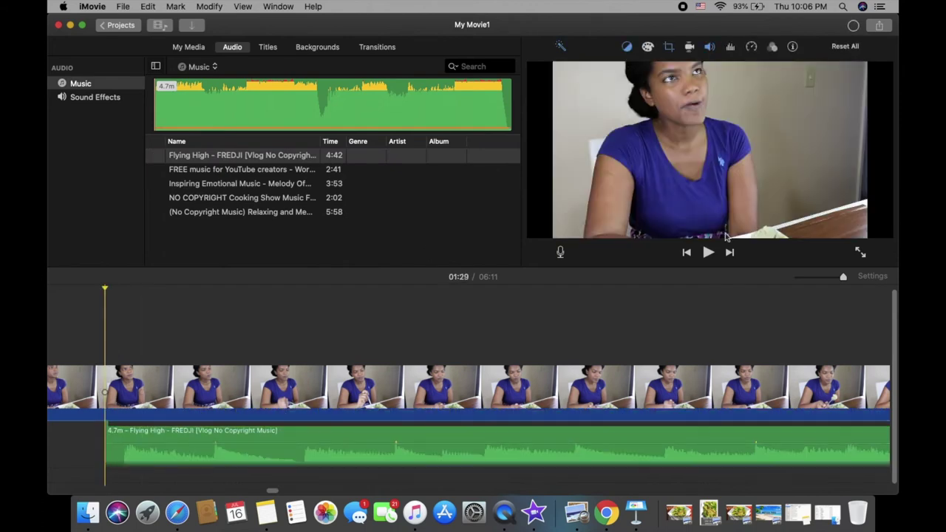
pyautogui.click(710, 253)
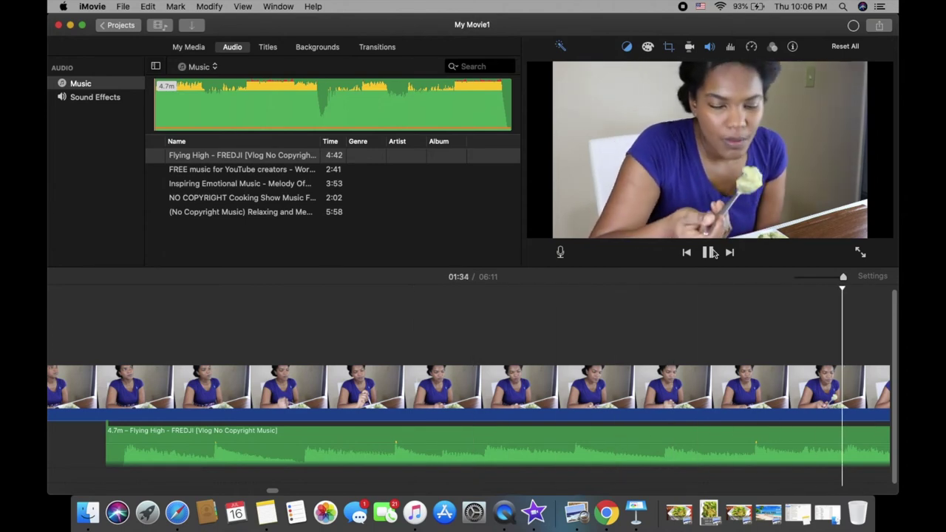
pyautogui.click(709, 252)
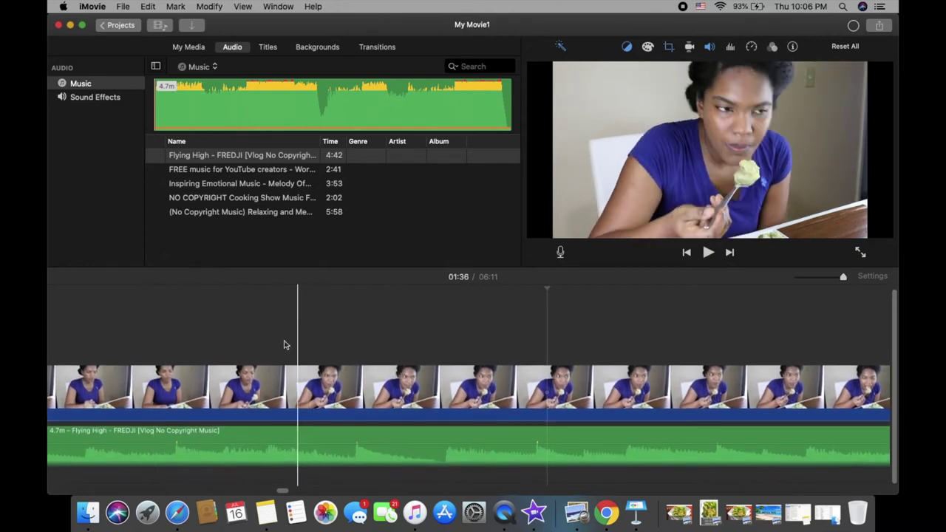
# Step: Browse the Sound Effects library and preview the Phoenix jingle
pyautogui.click(102, 98)
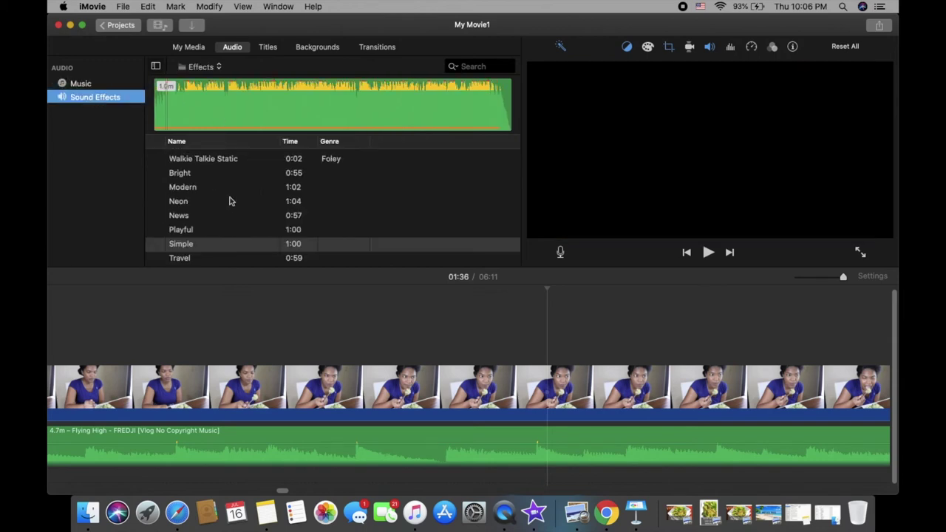
pyautogui.scroll(-10, 207, 183)
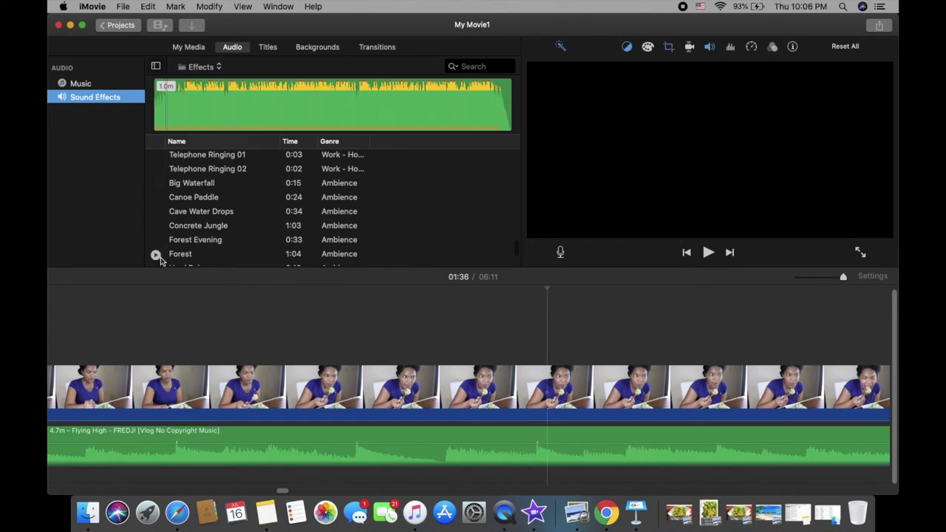
pyautogui.scroll(5, 181, 232)
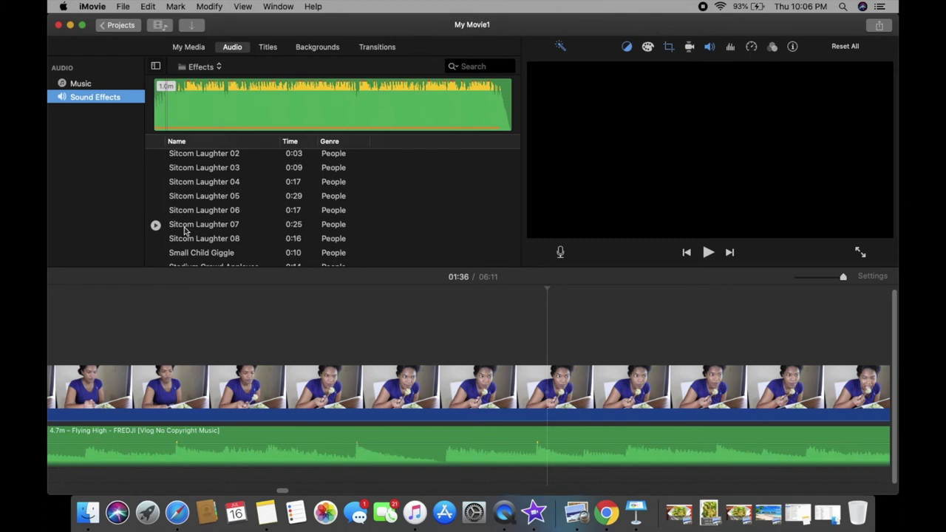
pyautogui.scroll(20, 185, 231)
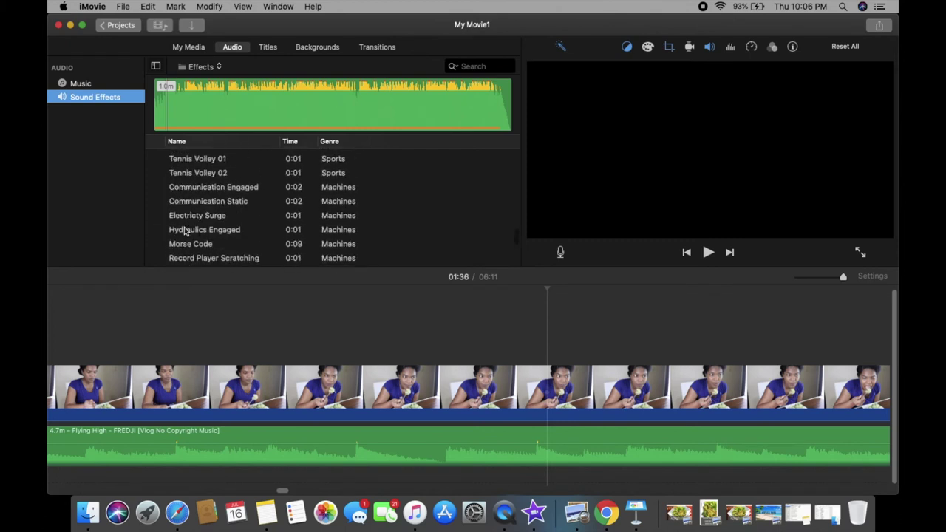
pyautogui.scroll(15, 177, 186)
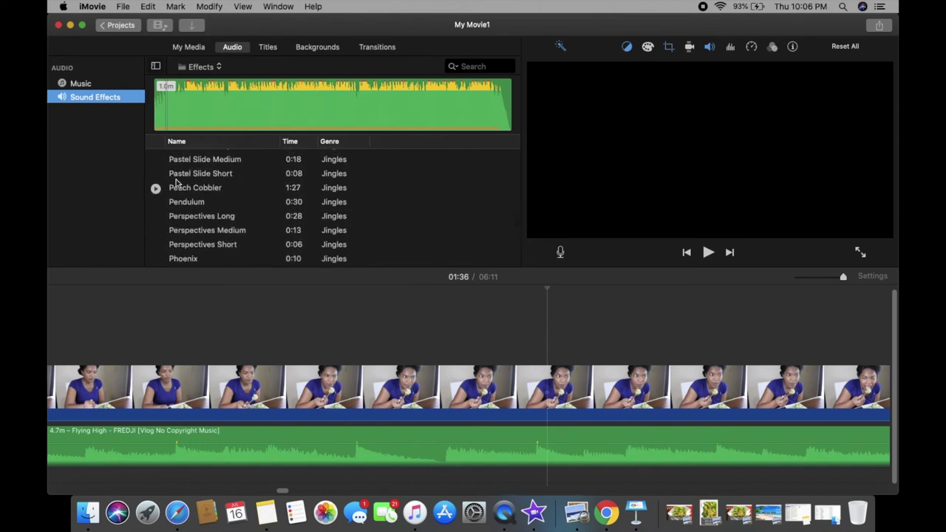
pyautogui.scroll(2, 213, 224)
pyautogui.scroll(-3, 213, 224)
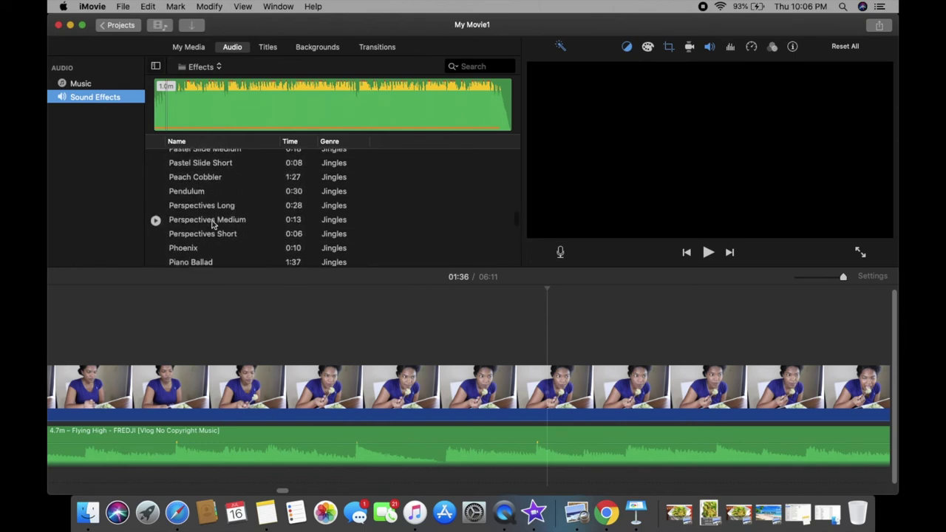
pyautogui.click(157, 249)
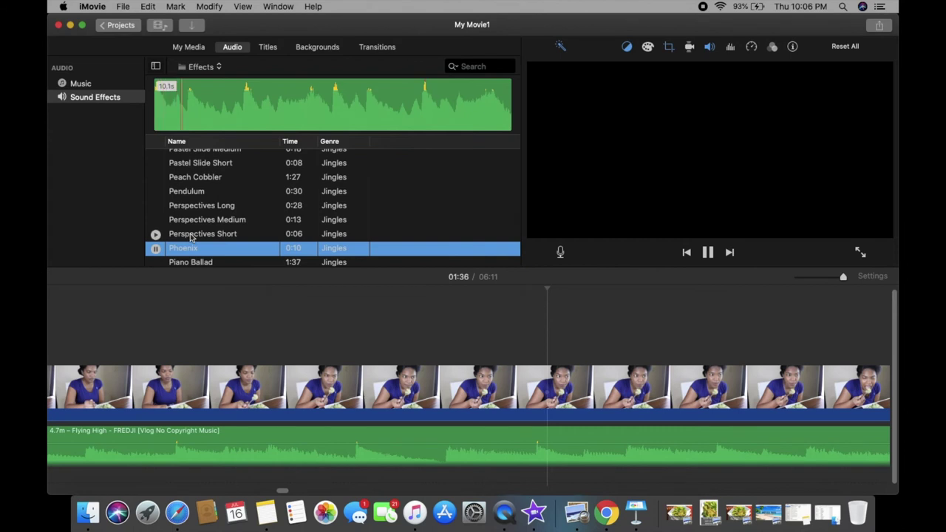
# Step: Preview the Piano Ballad jingle and add it to the timeline below the Flying High music track
pyautogui.click(156, 263)
pyautogui.scroll(-4, 204, 222)
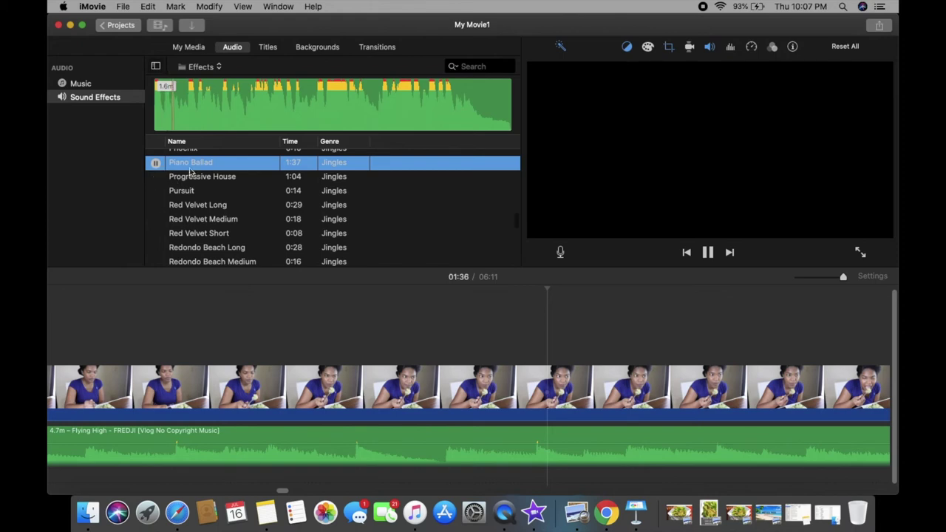
pyautogui.click(184, 449)
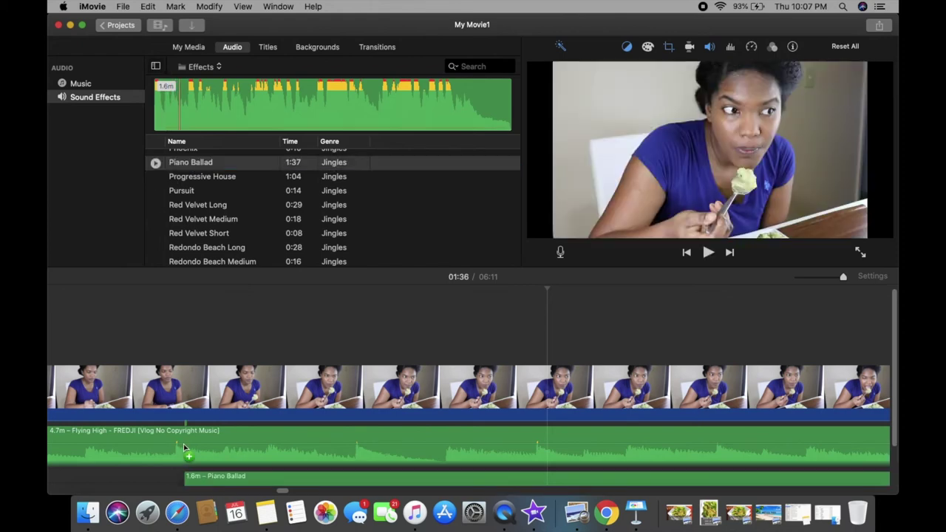
pyautogui.press('q')
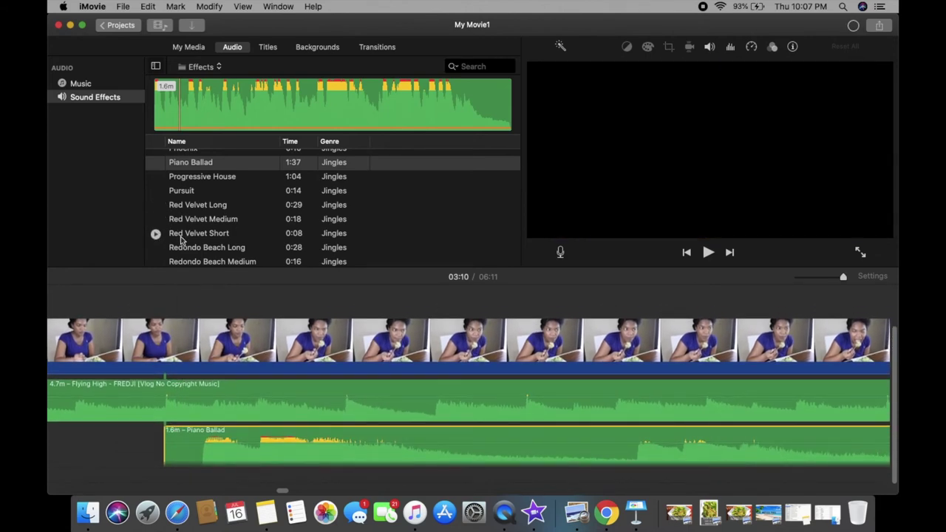
# Step: Browse further through the sound effects and preview jingles including Travel, Two Seater Long and Vista
pyautogui.scroll(-15, 181, 240)
pyautogui.scroll(-2, 181, 240)
pyautogui.scroll(4, 177, 239)
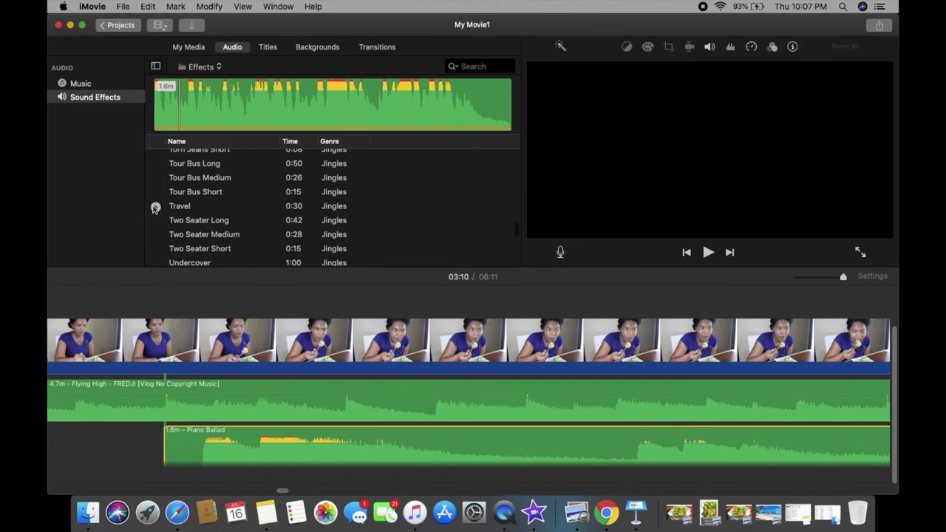
pyautogui.click(155, 208)
pyautogui.click(157, 221)
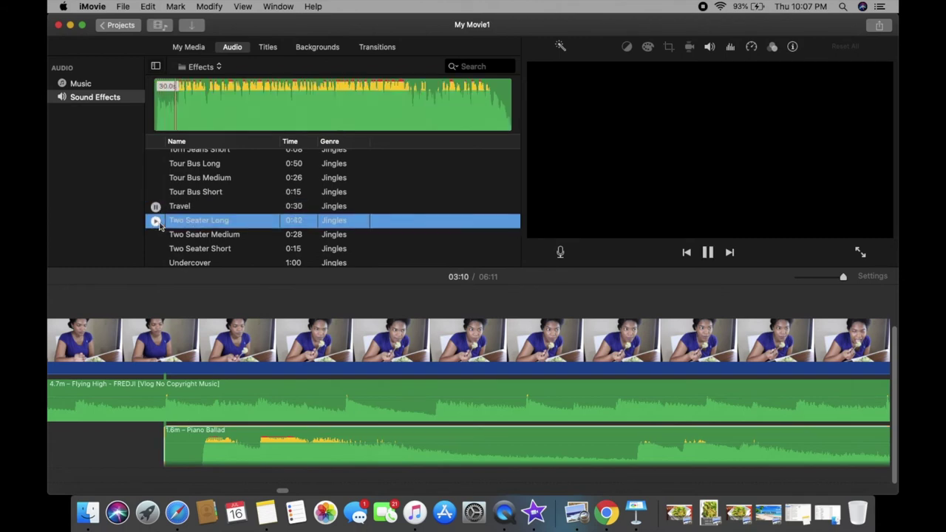
pyautogui.scroll(-10, 200, 238)
pyautogui.scroll(5, 207, 243)
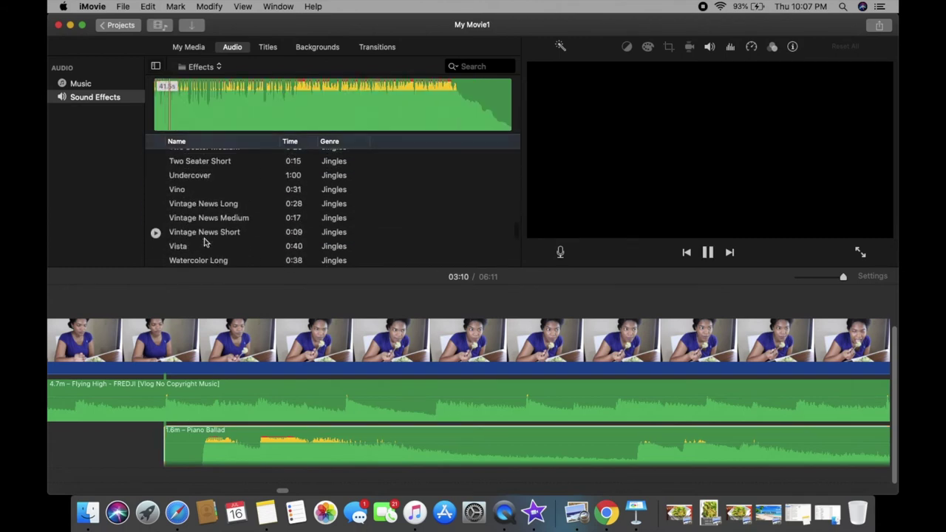
pyautogui.click(195, 246)
pyautogui.scroll(-6, 212, 245)
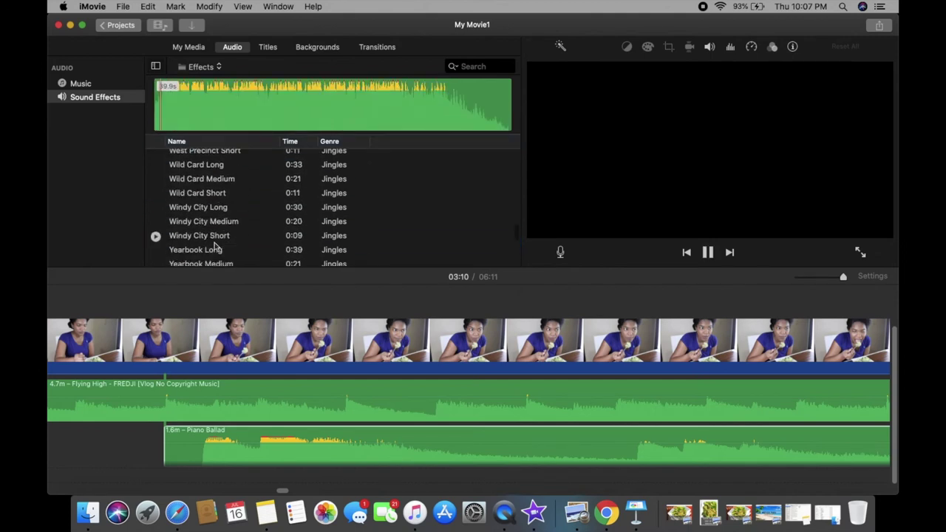
pyautogui.click(162, 223)
# Step: Preview the Morse Code sound effect and add it to the timeline as another layer below the Flying High music
pyautogui.scroll(-10, 207, 221)
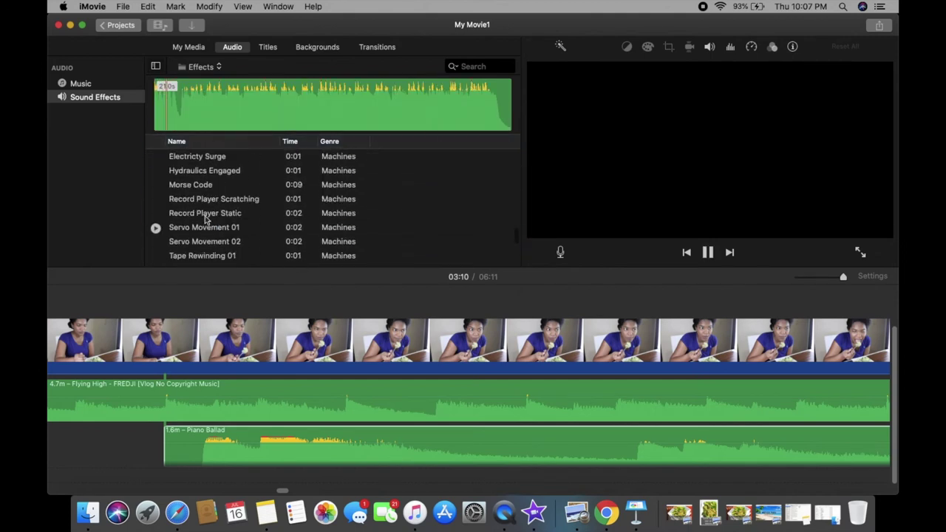
pyautogui.click(163, 188)
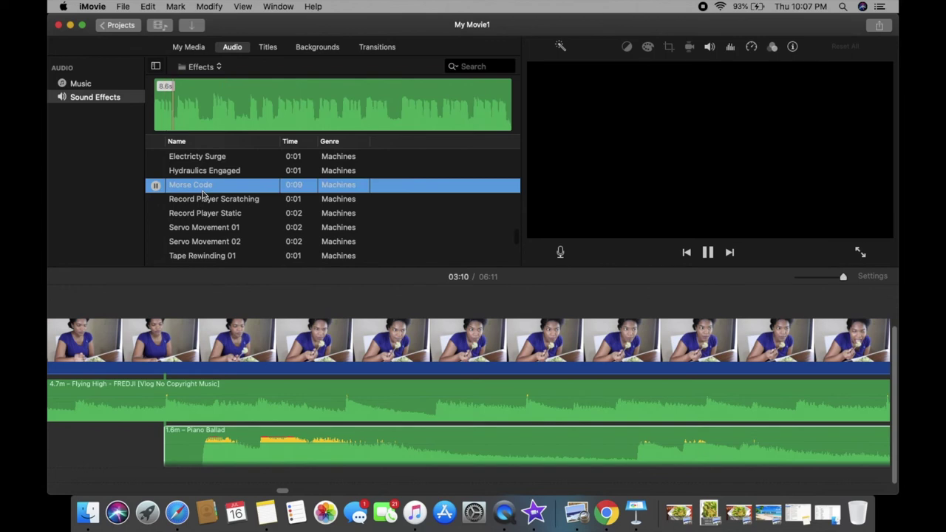
pyautogui.moveTo(192, 477); pyautogui.dragTo(189, 464)
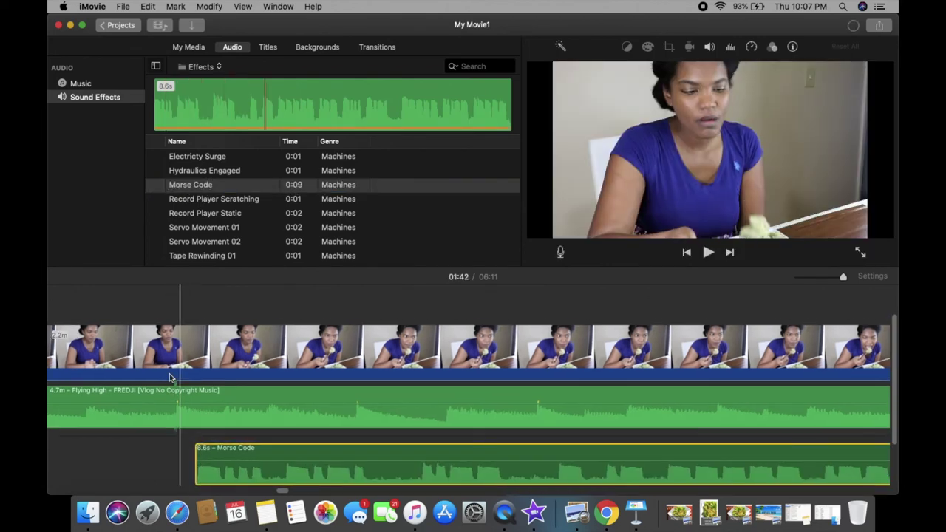
# Step: Play back the timeline from 01:32 to 01:43 to hear the layered music and sound effects
pyautogui.hscroll(-3, 169, 377)
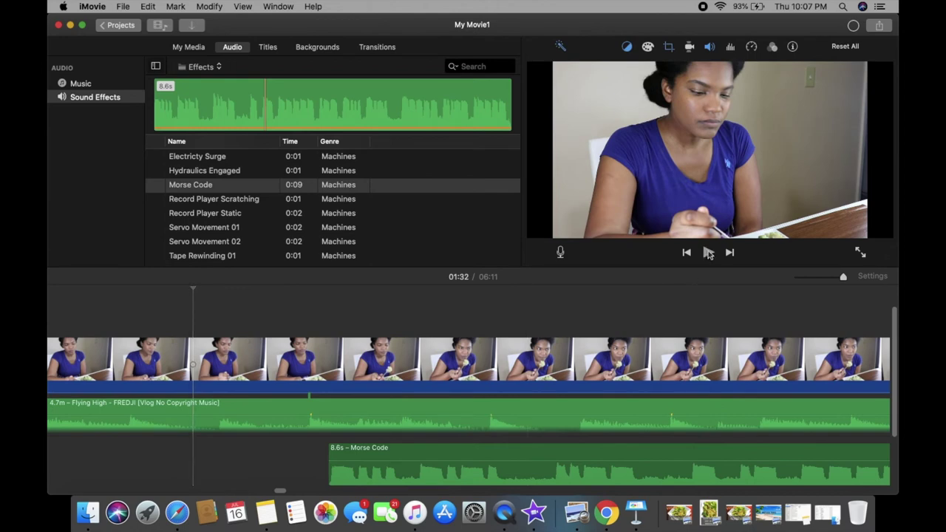
pyautogui.click(709, 253)
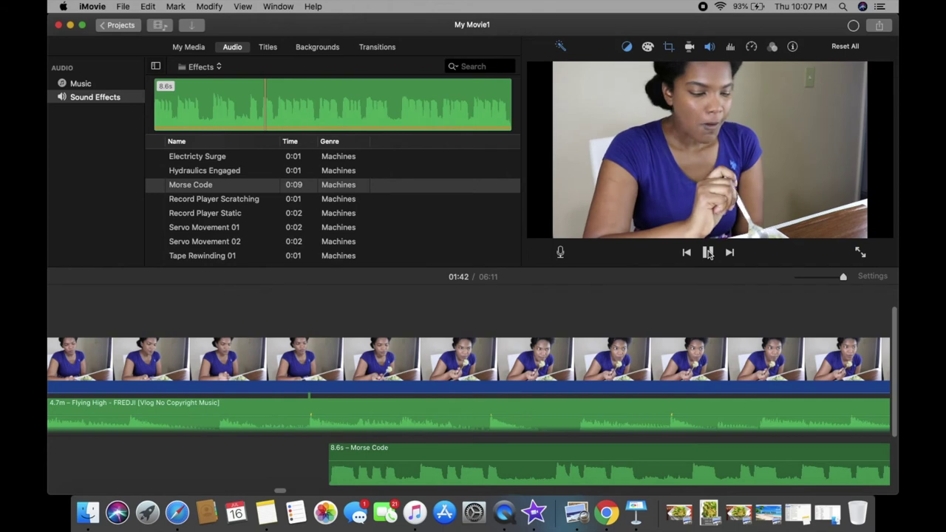
pyautogui.click(709, 252)
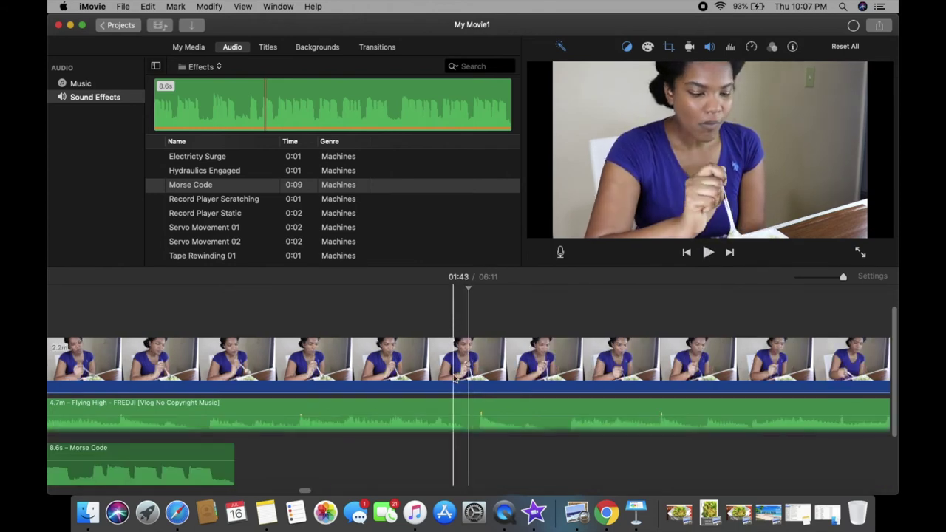
# Step: Examine the stacked Flying High, Piano Ballad and Morse Code audio clips along the timeline
pyautogui.scroll(-3, 454, 377)
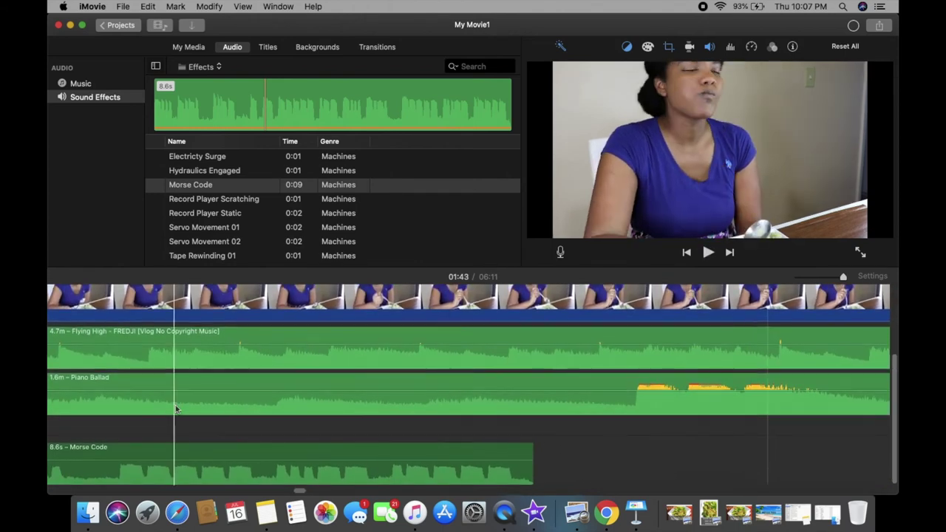
pyautogui.scroll(-1, 274, 361)
pyautogui.scroll(1, 334, 353)
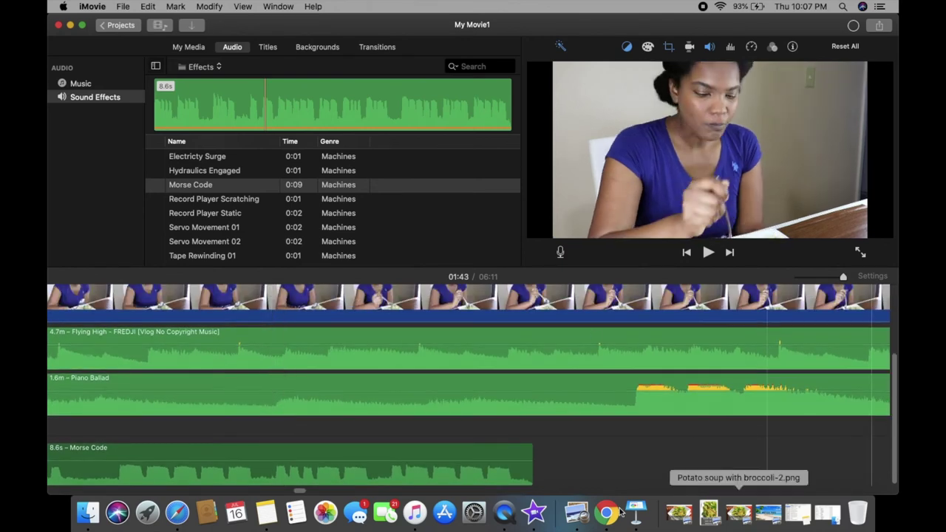
pyautogui.hscroll(5, 450, 399)
pyautogui.hscroll(3, 450, 399)
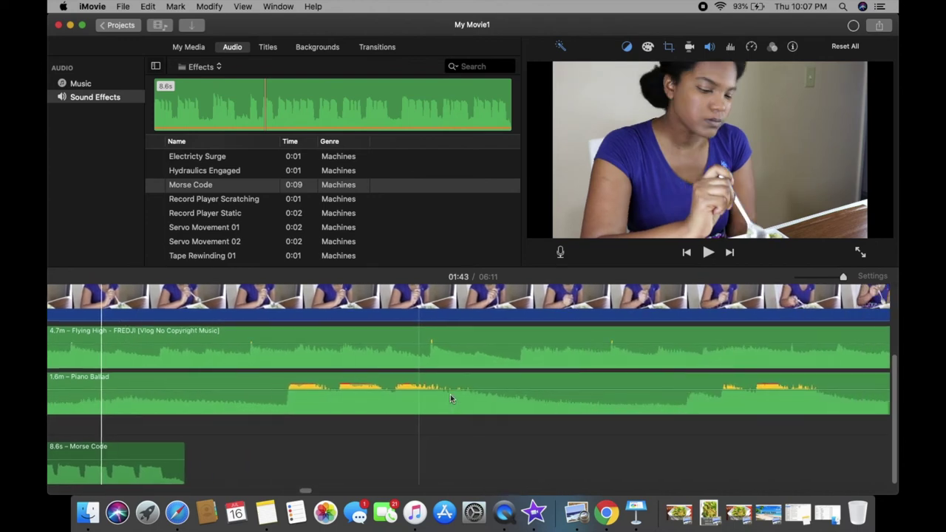
pyautogui.scroll(3, 450, 400)
pyautogui.scroll(-5, 450, 400)
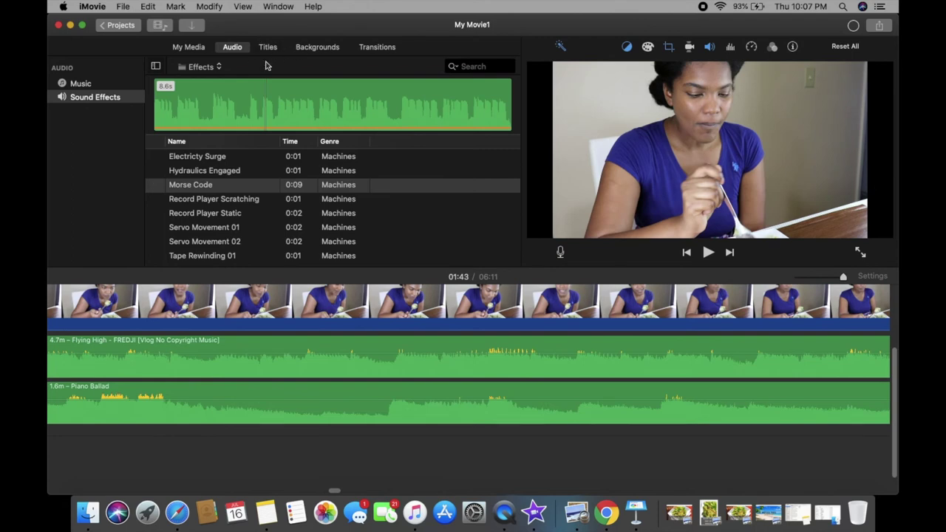
# Step: Show the title styles and examine the video clips and stacked music tracks along the timeline
pyautogui.click(267, 47)
pyautogui.scroll(3, 184, 310)
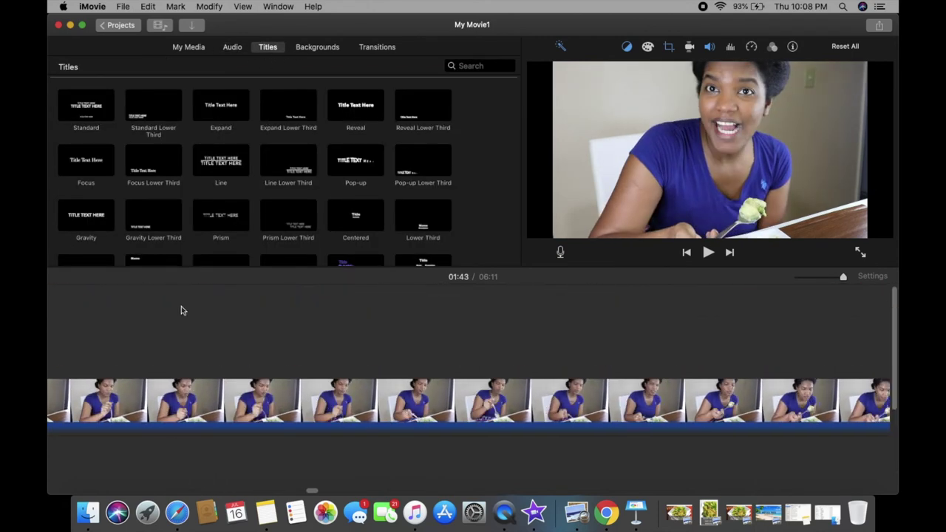
pyautogui.hscroll(-5, 183, 311)
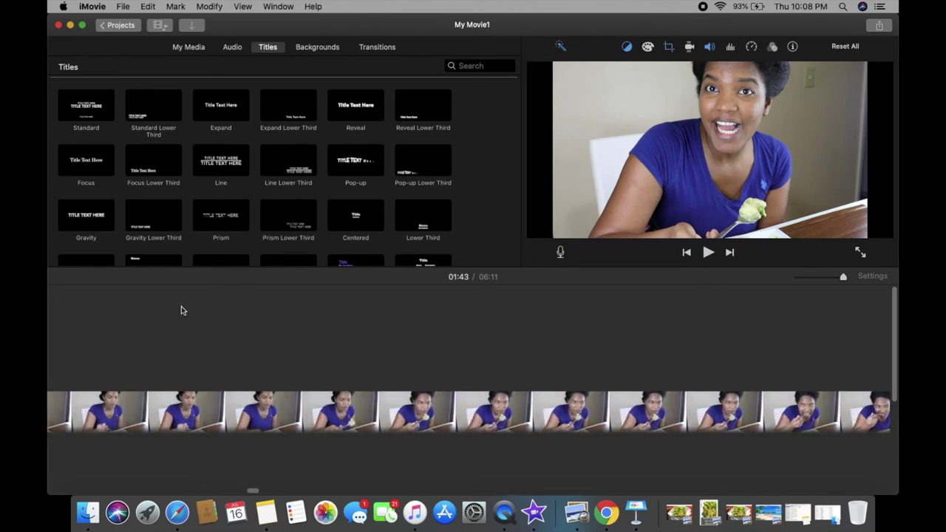
pyautogui.hscroll(-3, 184, 311)
pyautogui.hscroll(-2, 183, 311)
pyautogui.hscroll(-3, 184, 311)
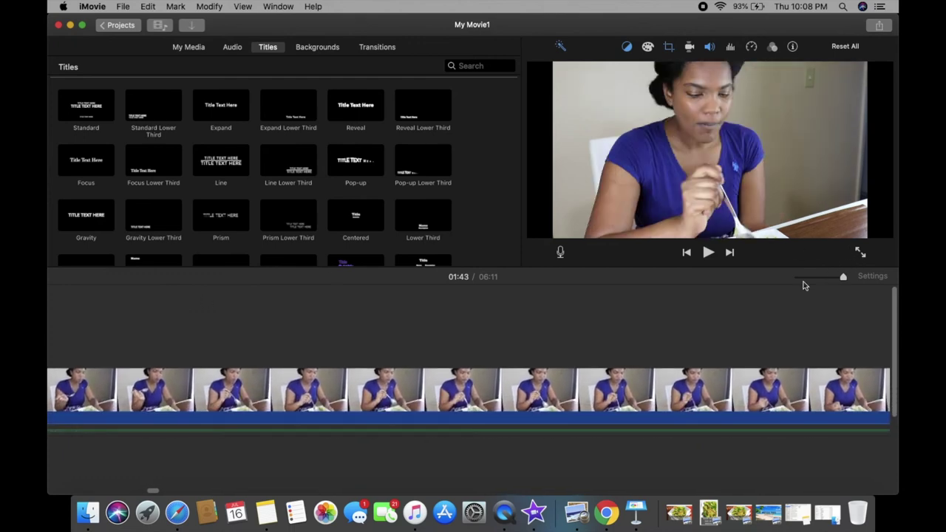
pyautogui.hscroll(5, 798, 348)
pyautogui.scroll(-3, 797, 381)
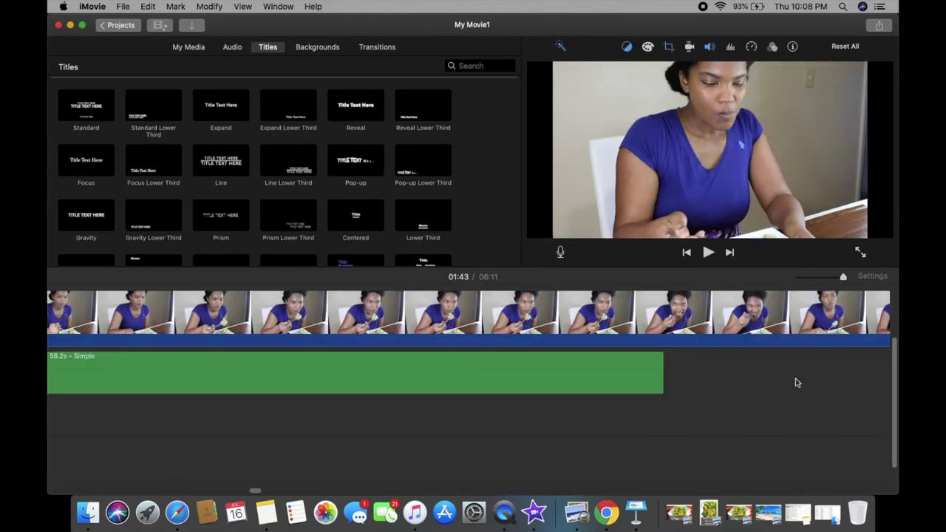
pyautogui.hscroll(5, 796, 382)
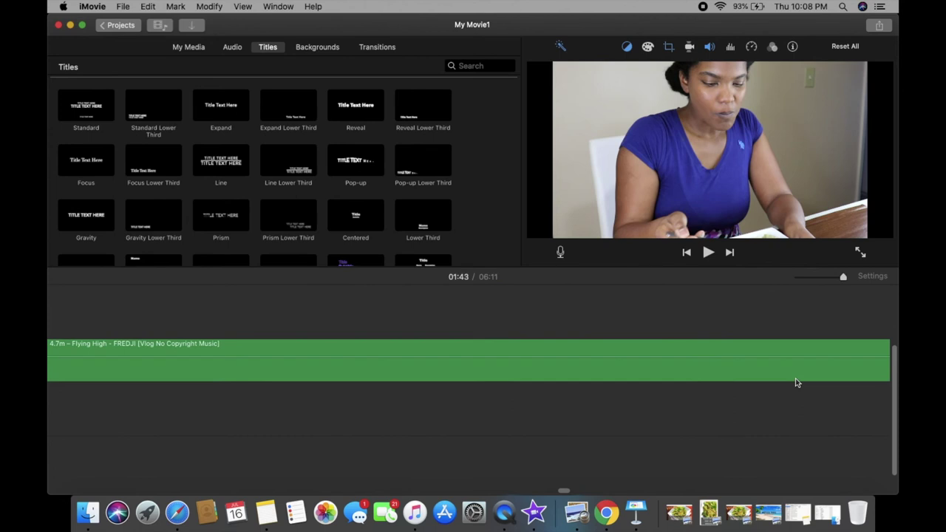
pyautogui.hscroll(-4, 797, 380)
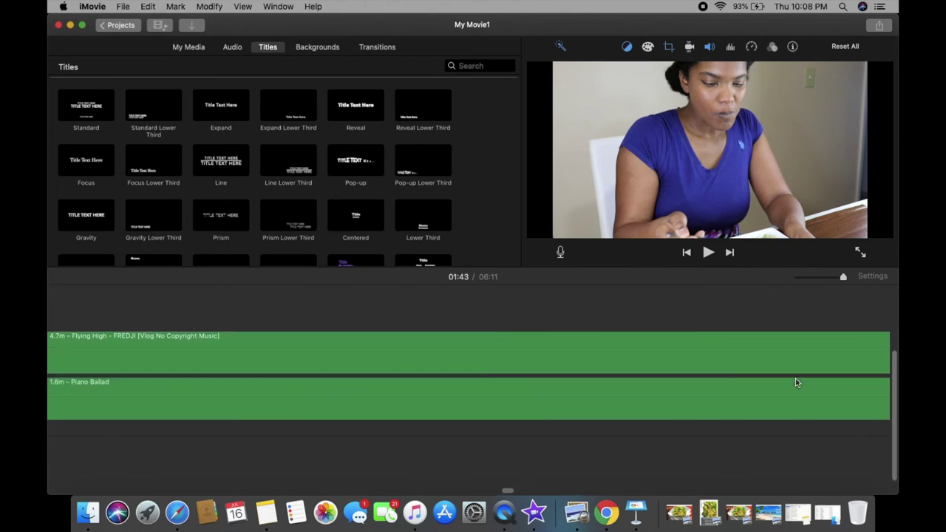
pyautogui.hscroll(-5, 828, 376)
pyautogui.scroll(1, 828, 375)
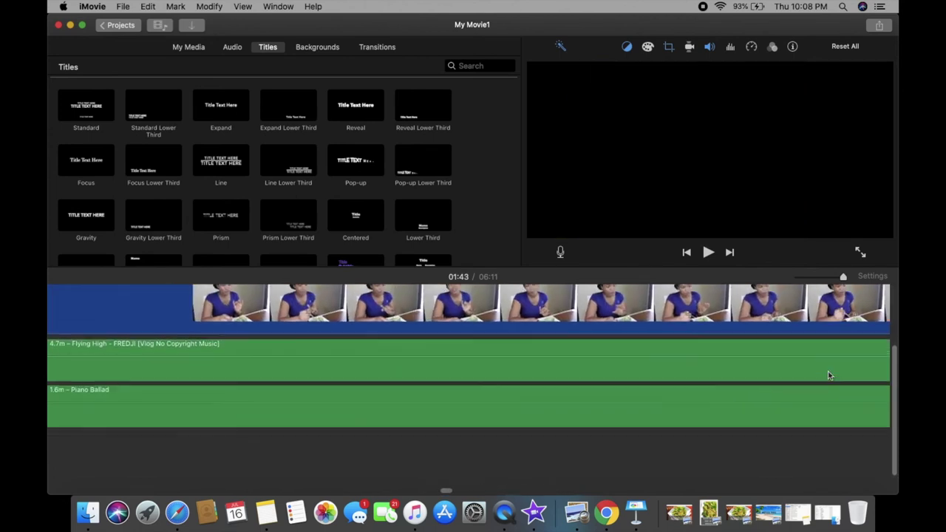
pyautogui.hscroll(3, 827, 374)
pyautogui.scroll(1, 826, 372)
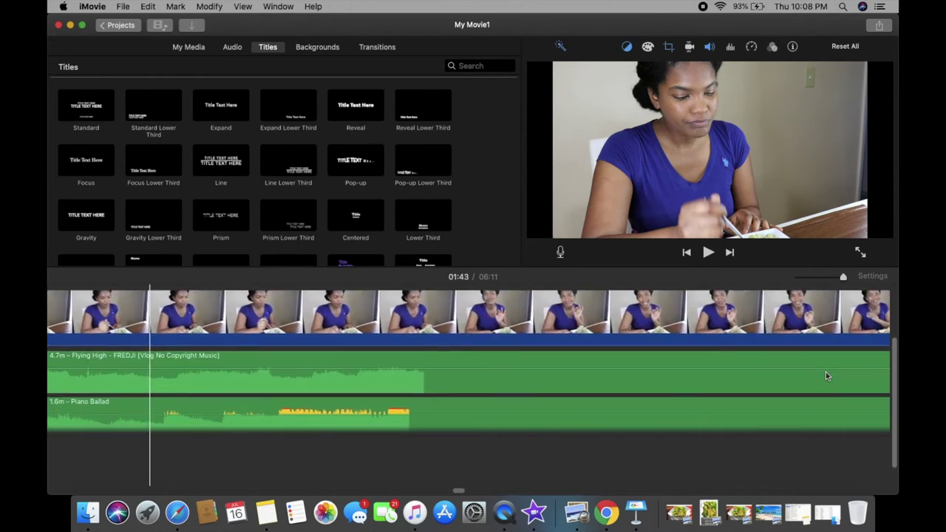
pyautogui.scroll(1, 826, 372)
pyautogui.hscroll(-3, 826, 371)
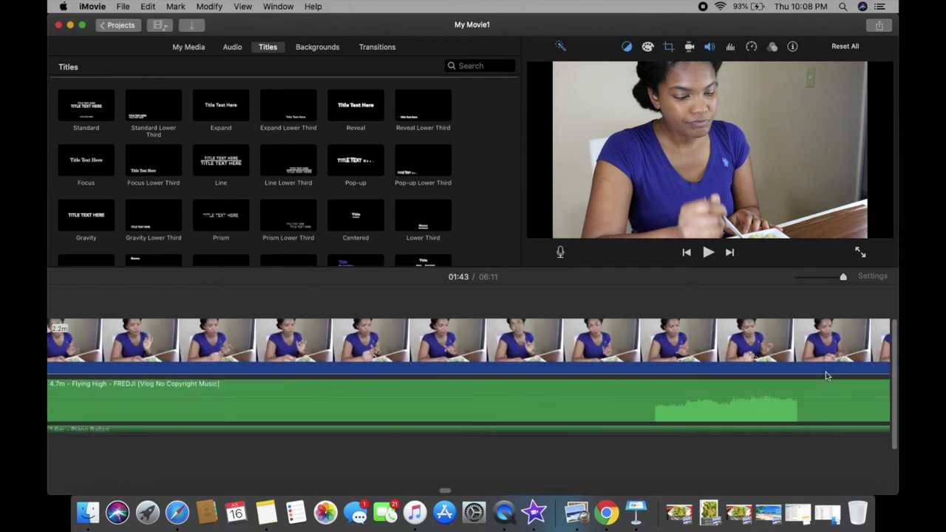
# Step: Add the 2.8-minute clip of the woman eating from the project media as an overlay above the main video around 02:33
pyautogui.click(403, 337)
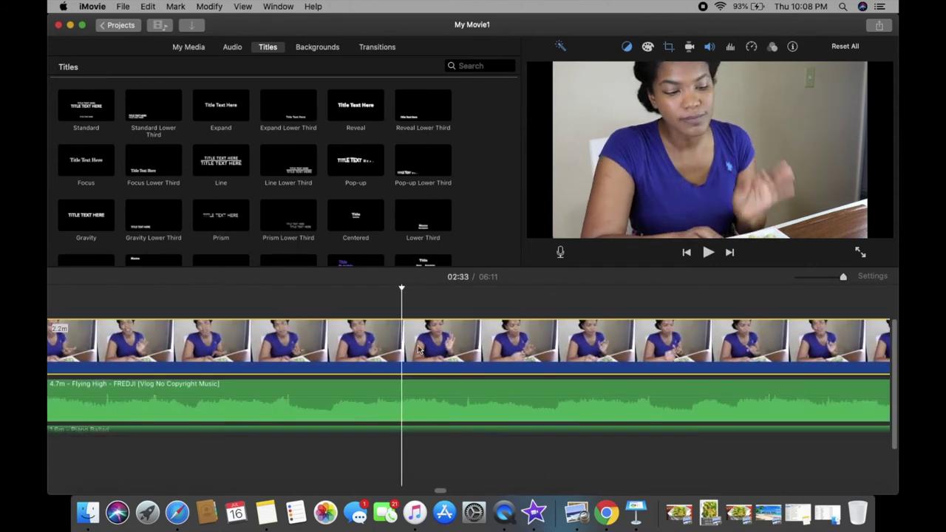
pyautogui.scroll(2, 418, 349)
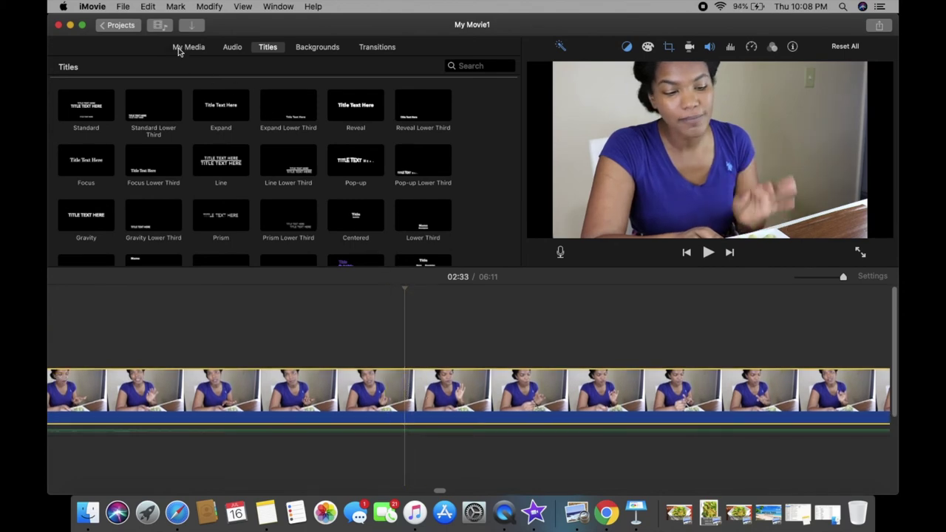
pyautogui.press('super+1')
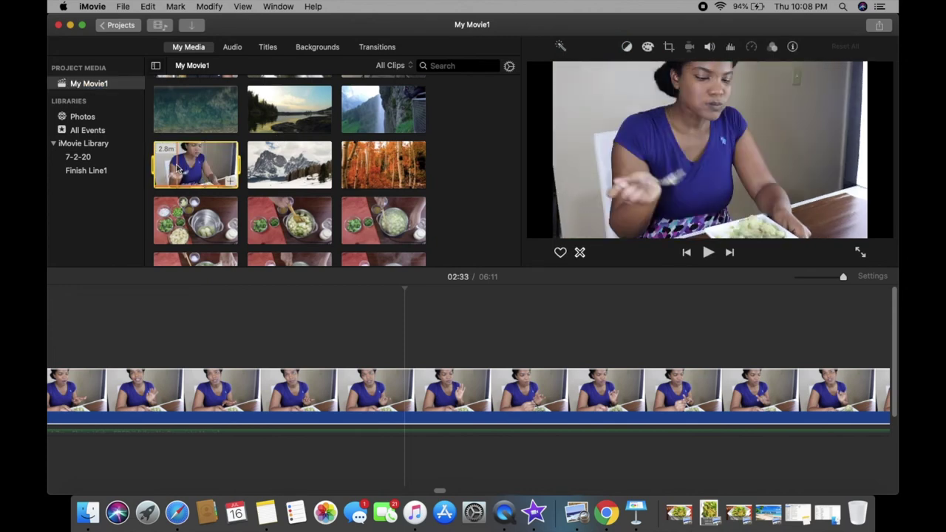
pyautogui.moveTo(178, 166); pyautogui.dragTo(393, 338)
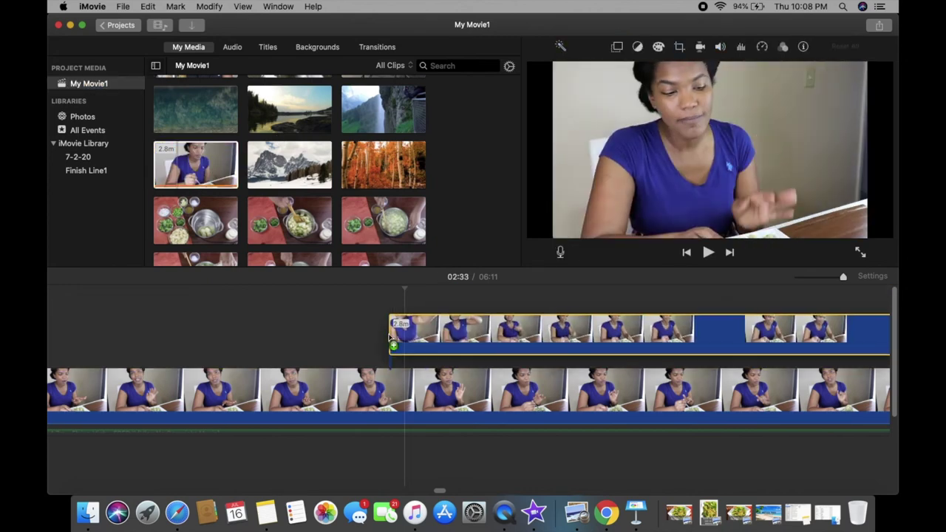
pyautogui.click(416, 357)
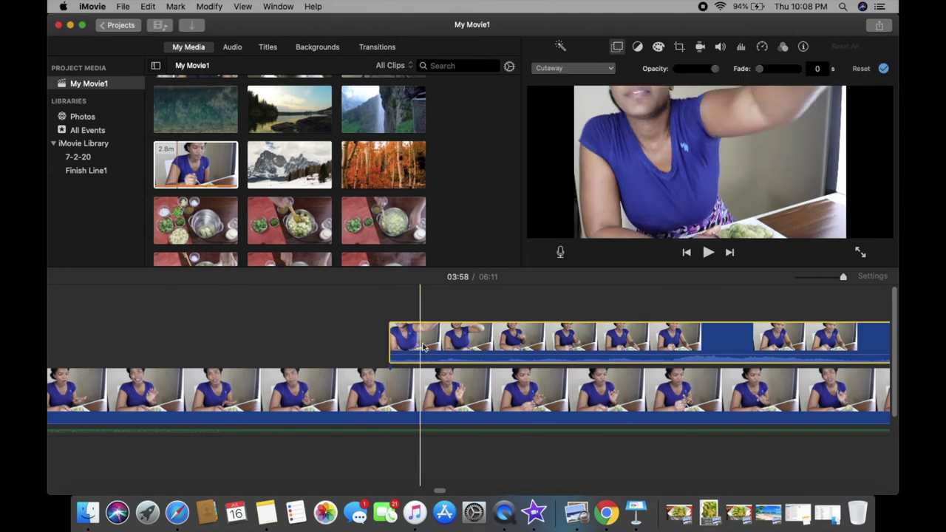
pyautogui.click(438, 336)
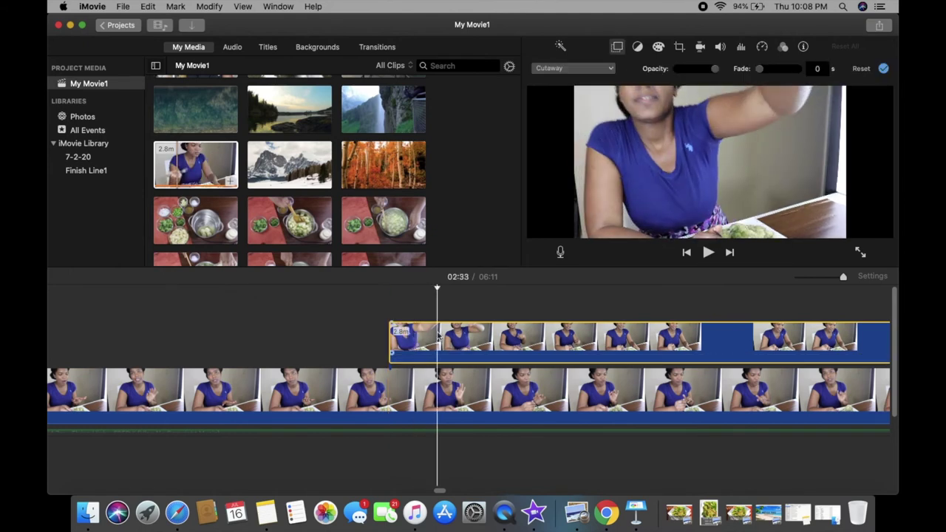
# Step: Set the overlay clip to Picture in Picture and enlarge its inset in the upper-right area of the frame
pyautogui.click(606, 69)
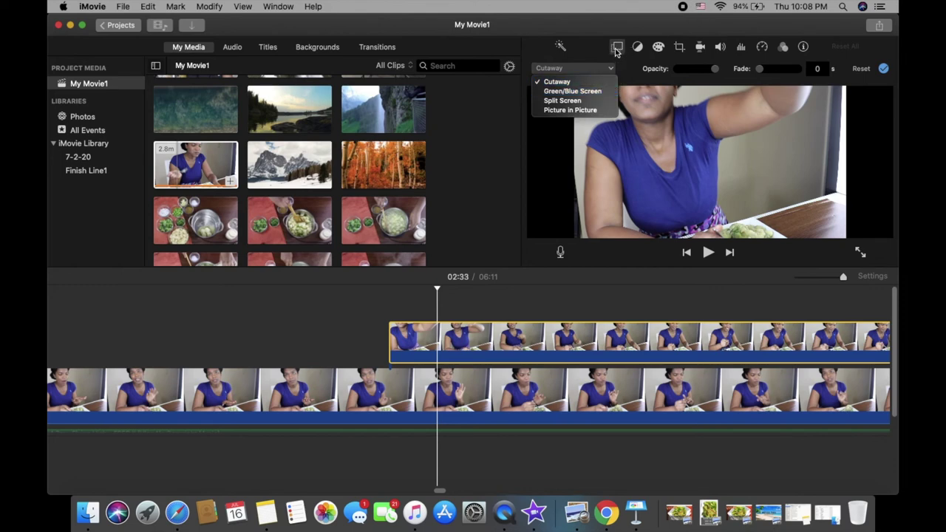
pyautogui.click(569, 110)
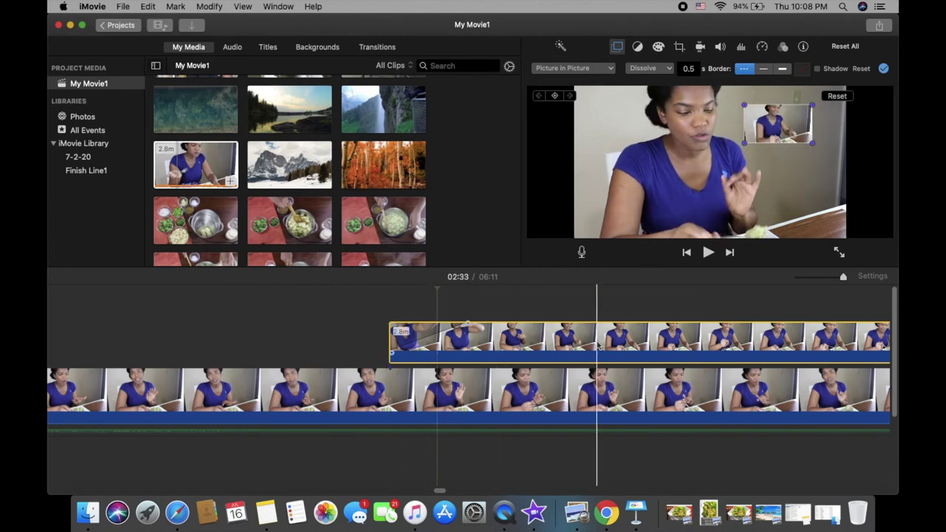
pyautogui.click(636, 343)
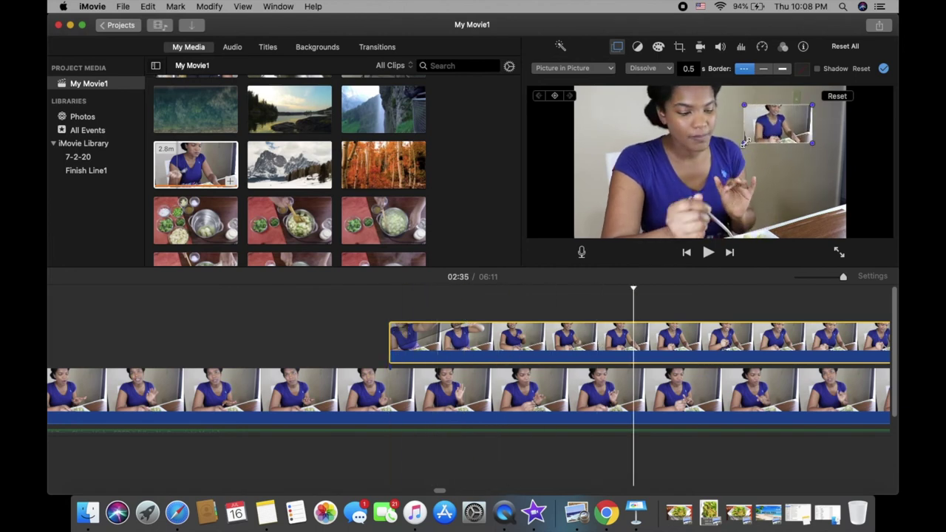
pyautogui.moveTo(744, 142); pyautogui.dragTo(790, 122)
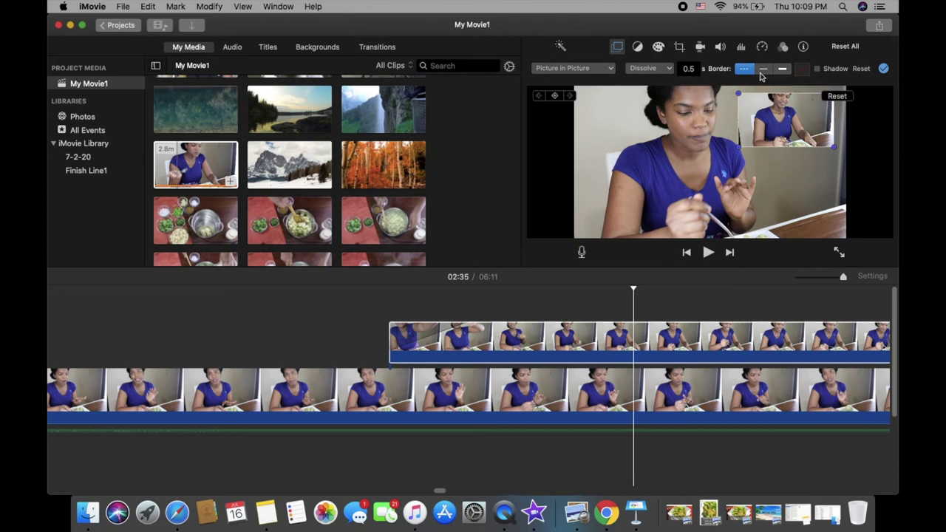
# Step: Give the picture-in-picture inset the thick border in blue and a shadow
pyautogui.click(782, 69)
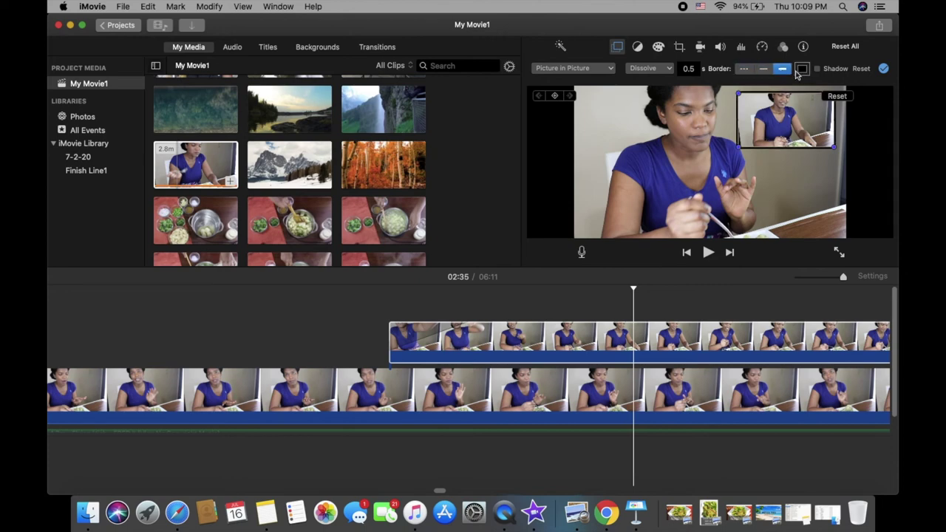
pyautogui.click(803, 69)
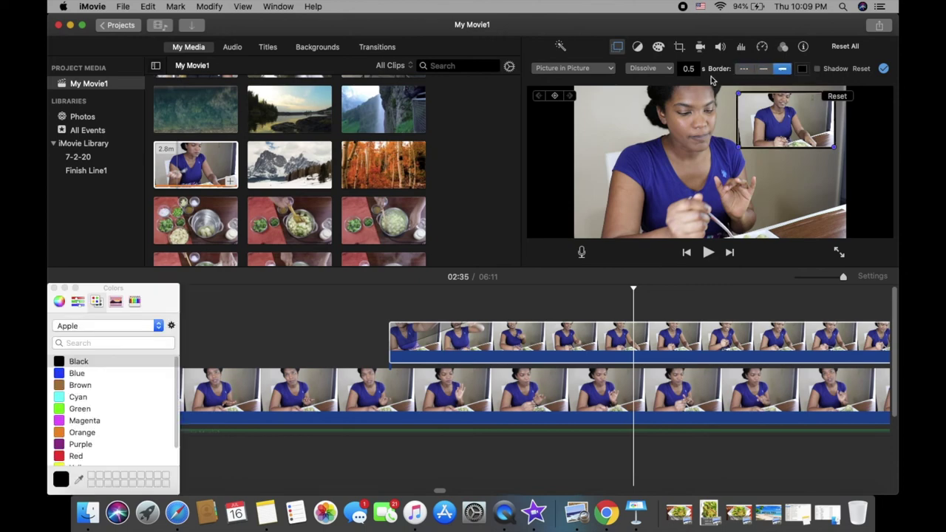
pyautogui.click(81, 377)
pyautogui.click(53, 289)
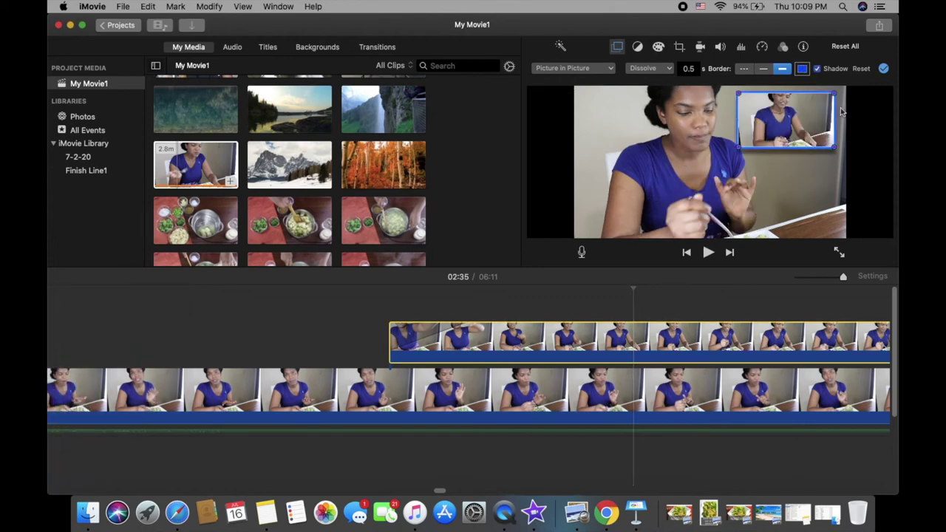
# Step: Try the Zoom and Swap styles on the picture-in-picture inset, and set it back to Dissolve
pyautogui.click(657, 69)
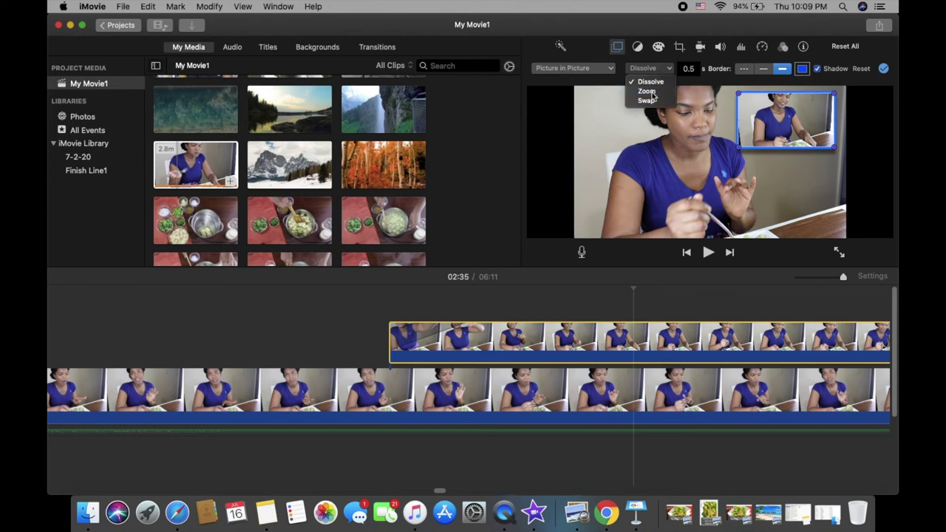
pyautogui.click(650, 91)
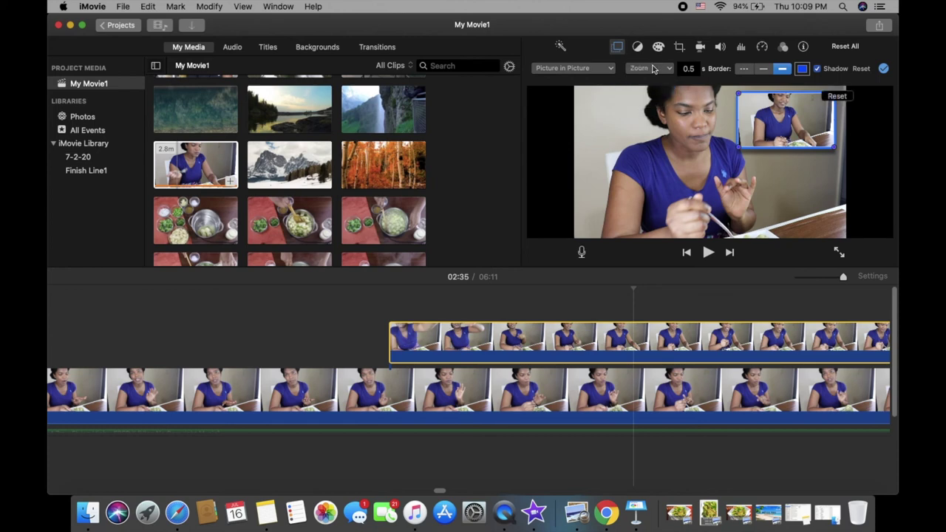
pyautogui.click(653, 69)
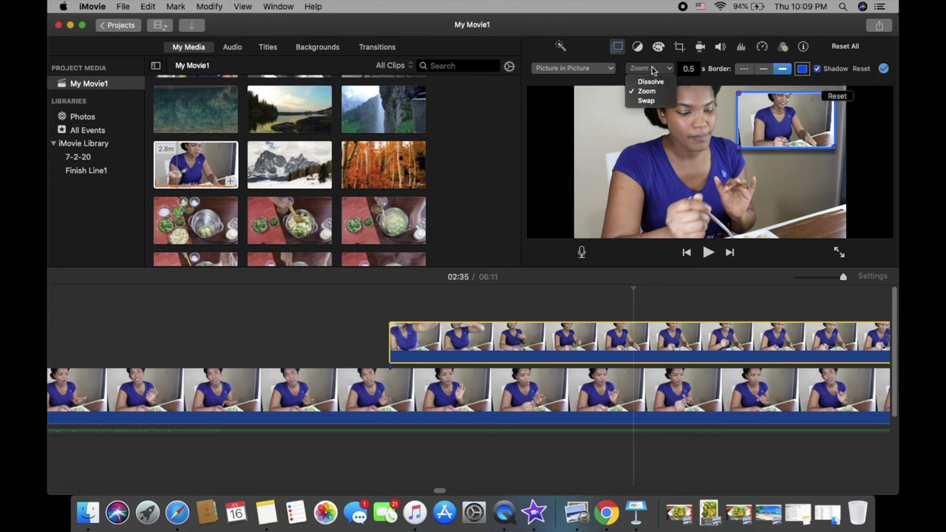
pyautogui.click(647, 101)
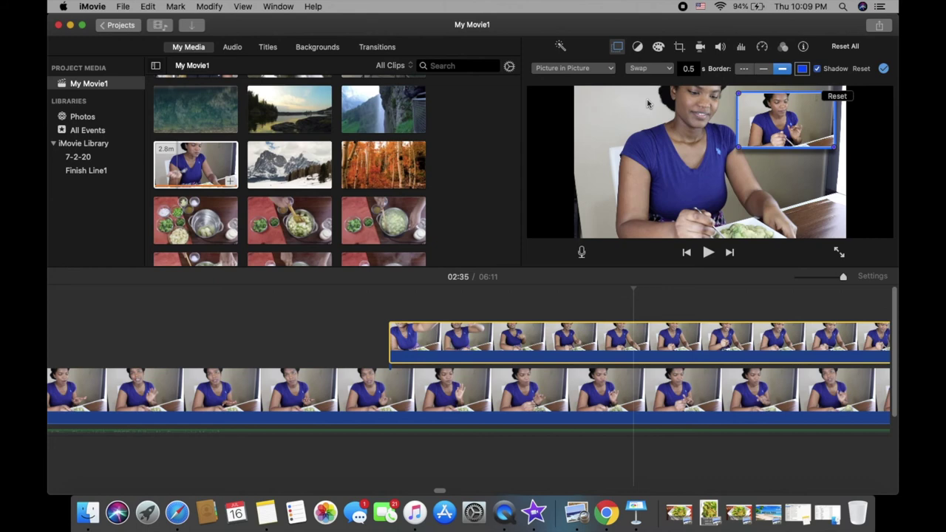
pyautogui.click(654, 69)
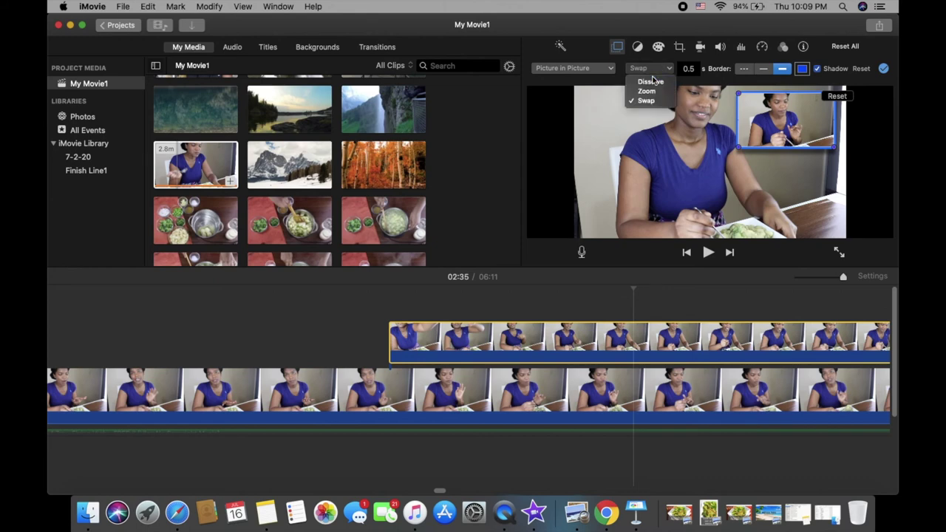
pyautogui.click(652, 82)
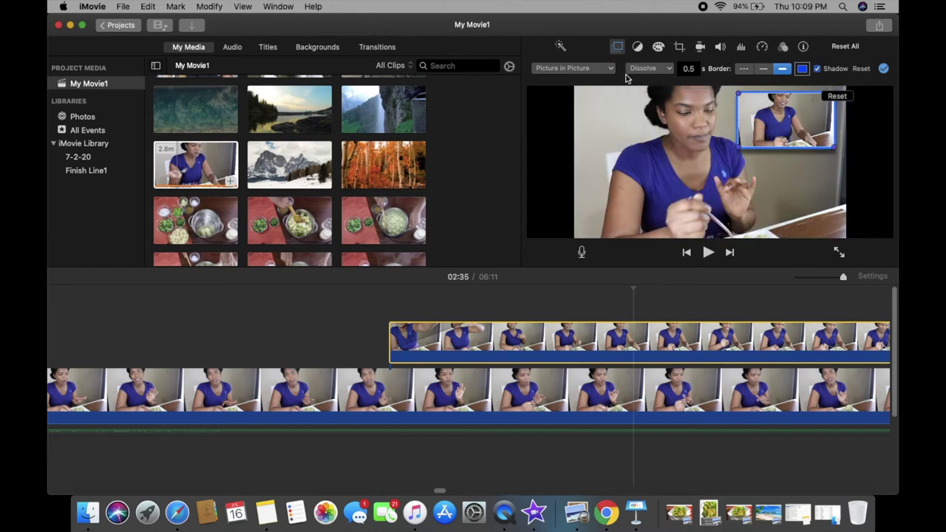
# Step: Change the overlay clip from Picture in Picture to Split Screen
pyautogui.click(601, 72)
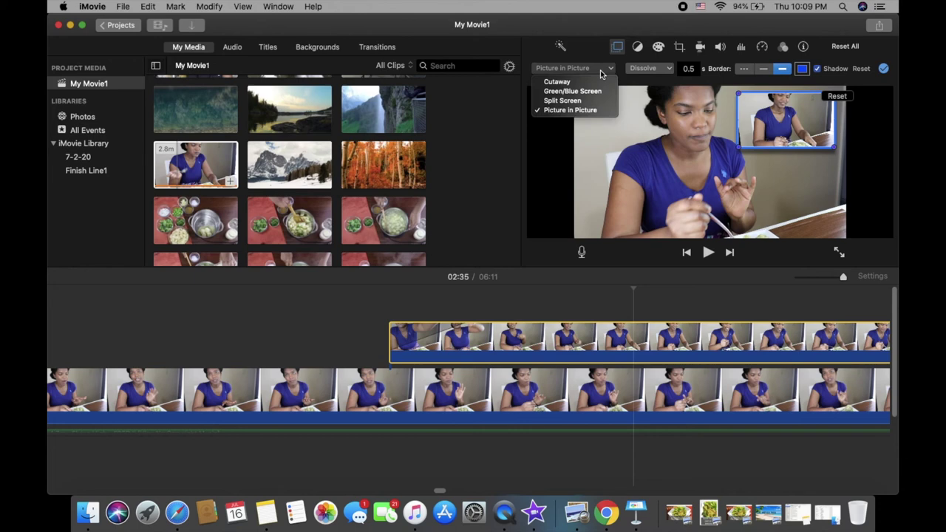
pyautogui.press('Escape')
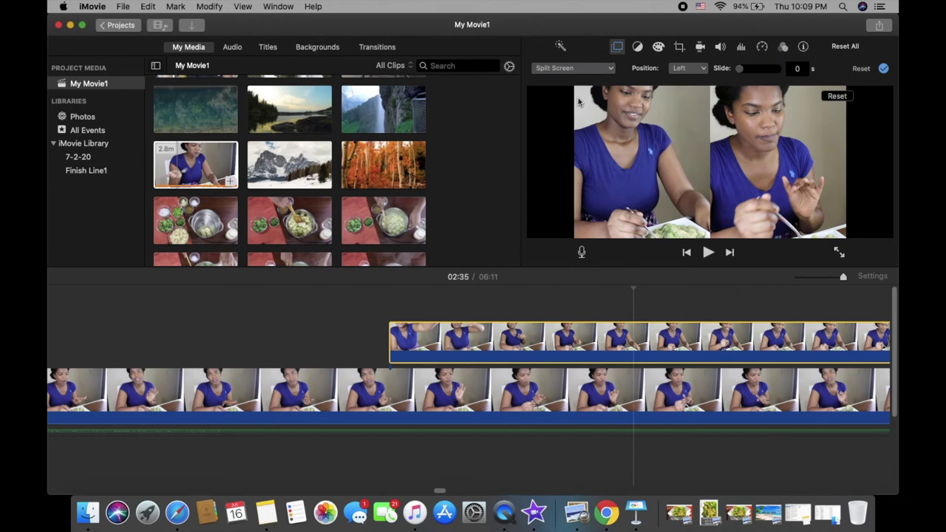
pyautogui.click(594, 68)
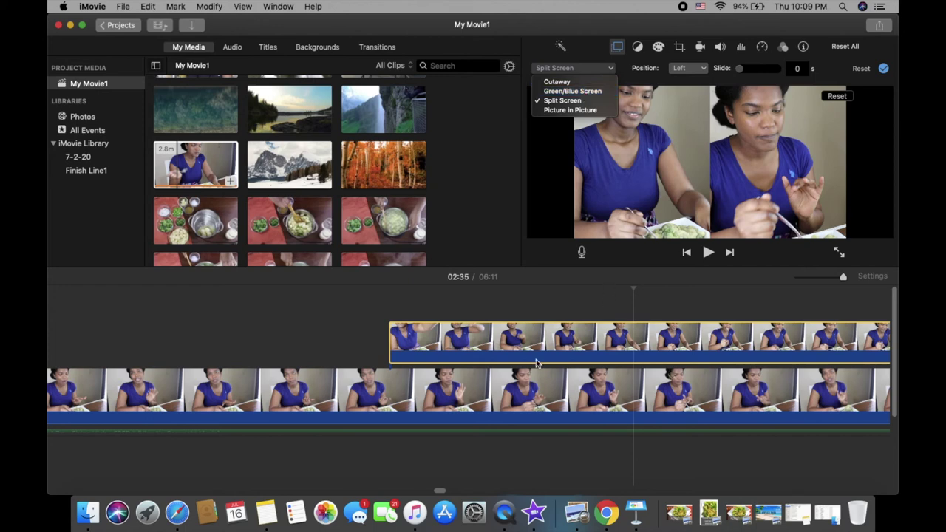
pyautogui.click(395, 357)
# Step: Add the green-background palette title clip from the project media as an overlay above the main clip, around 01:48
pyautogui.hscroll(-5, 395, 358)
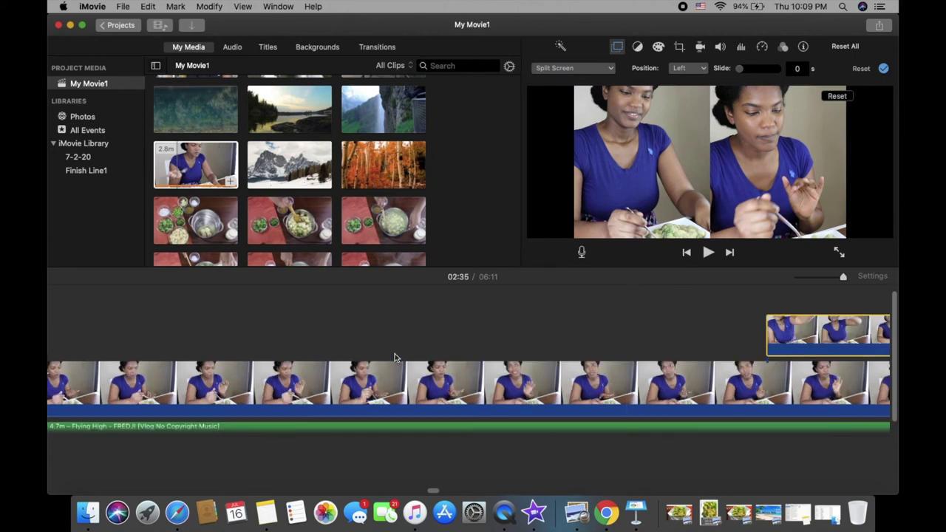
pyautogui.hscroll(-10, 122, 320)
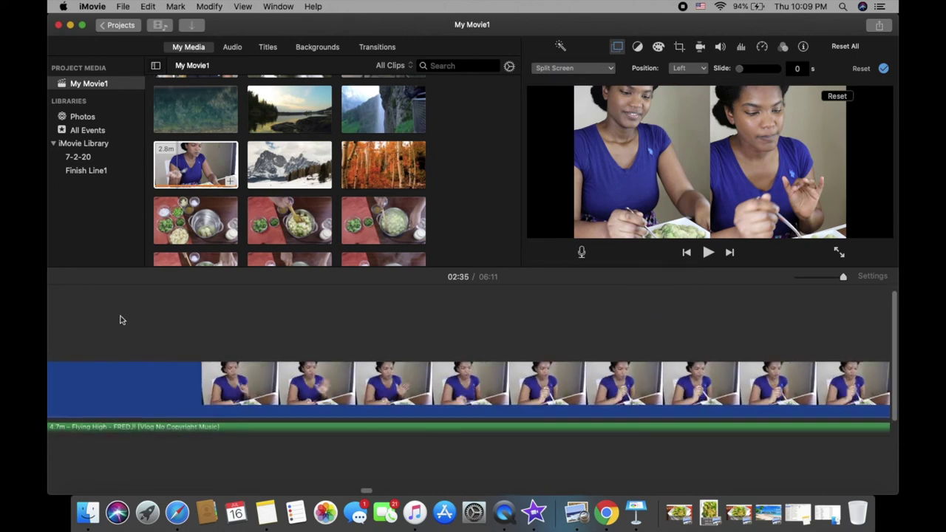
pyautogui.hscroll(-2, 122, 320)
pyautogui.click(112, 337)
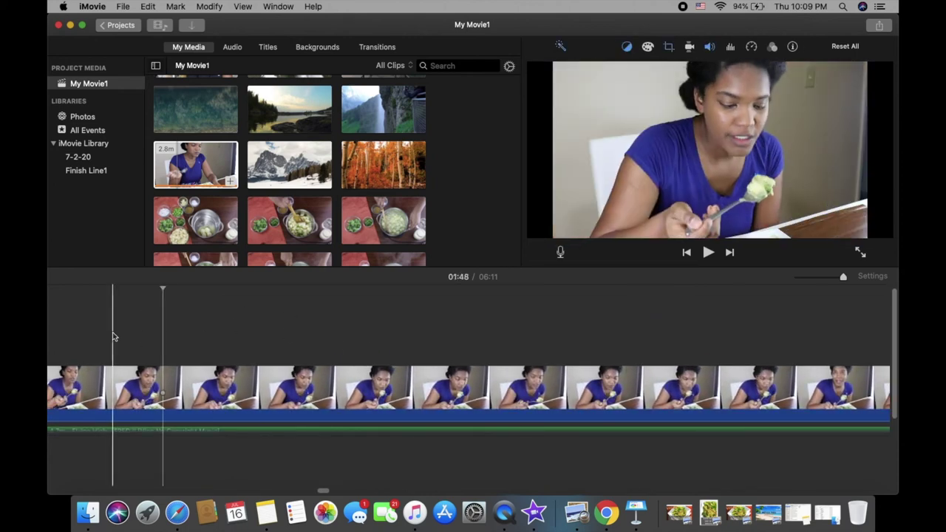
pyautogui.scroll(-15, 199, 125)
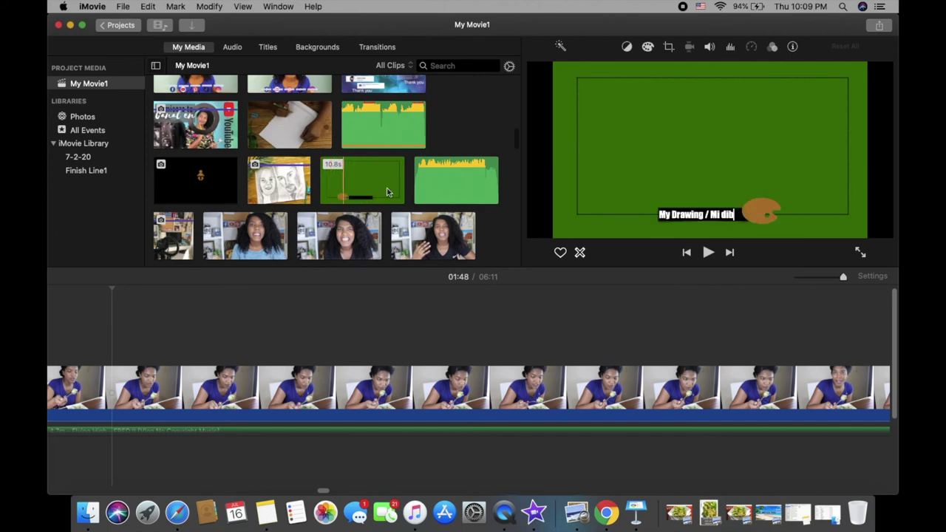
pyautogui.moveTo(348, 181); pyautogui.dragTo(92, 330)
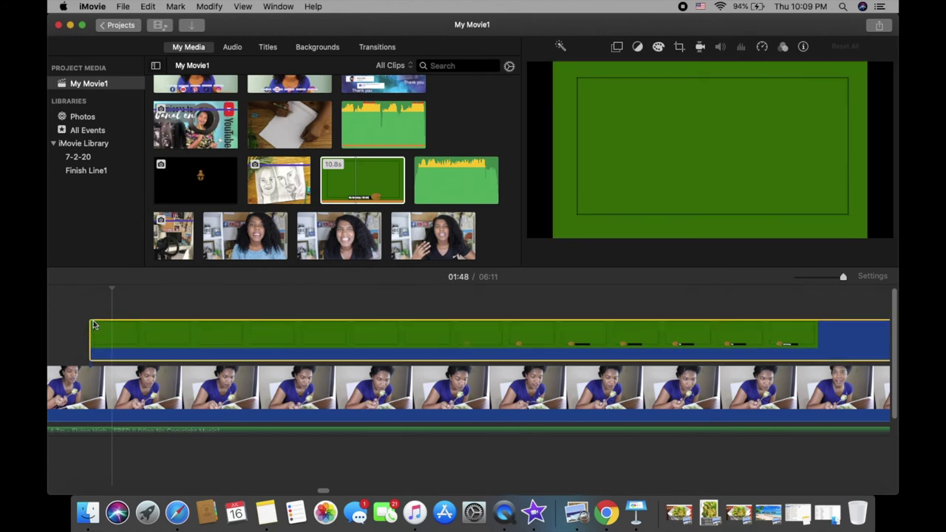
# Step: Set the green palette clip's overlay mode to Green/Blue Screen, switching back to Cutaway once for comparison
pyautogui.click(530, 337)
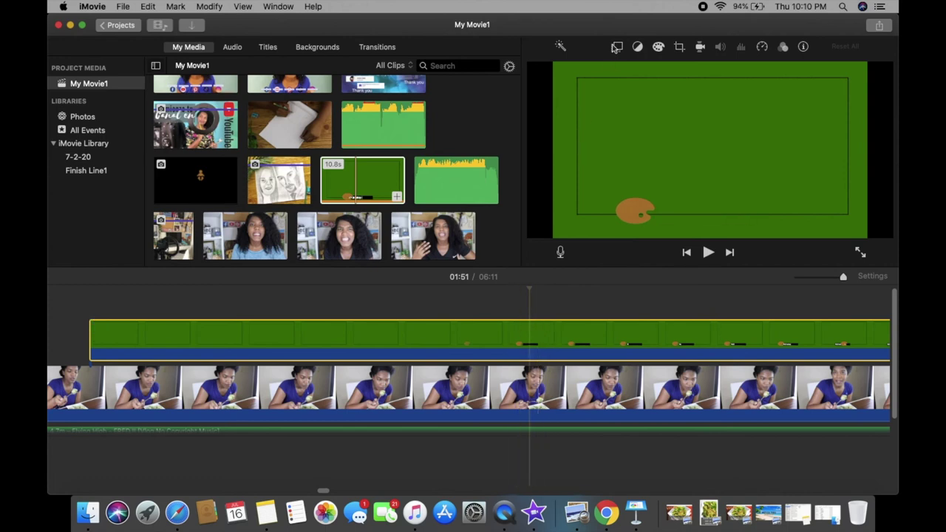
pyautogui.click(618, 48)
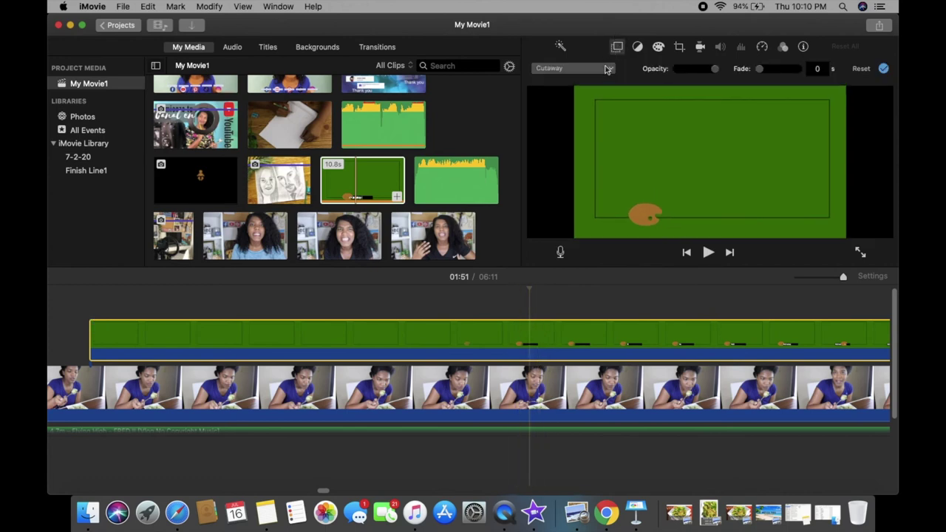
pyautogui.click(608, 69)
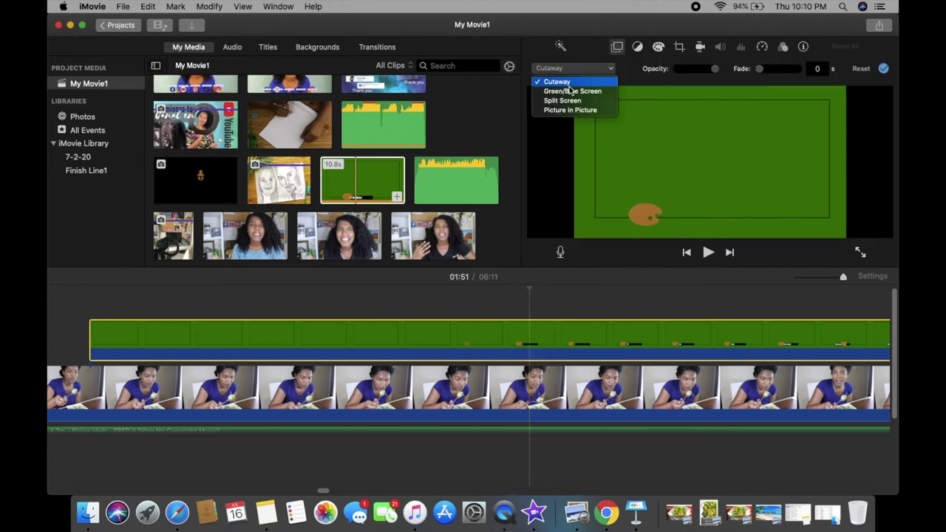
pyautogui.press('Escape')
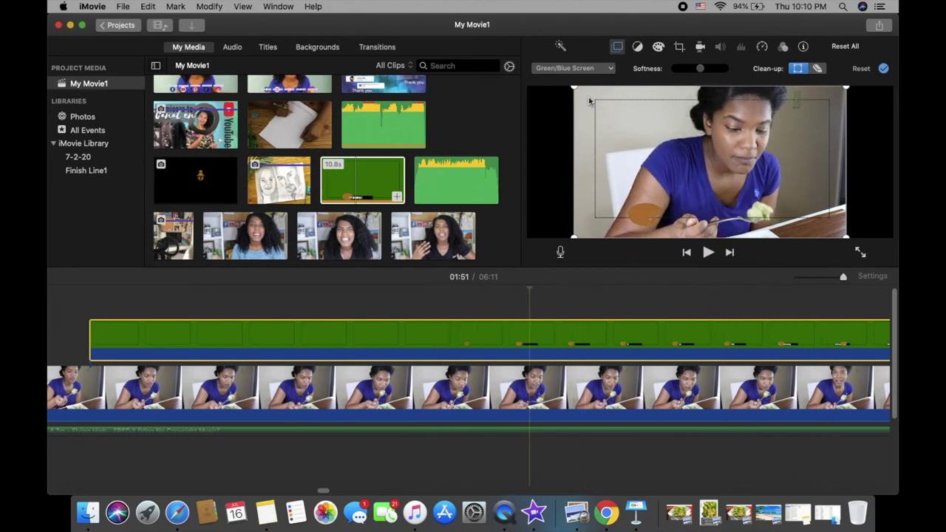
pyautogui.click(581, 68)
pyautogui.click(584, 82)
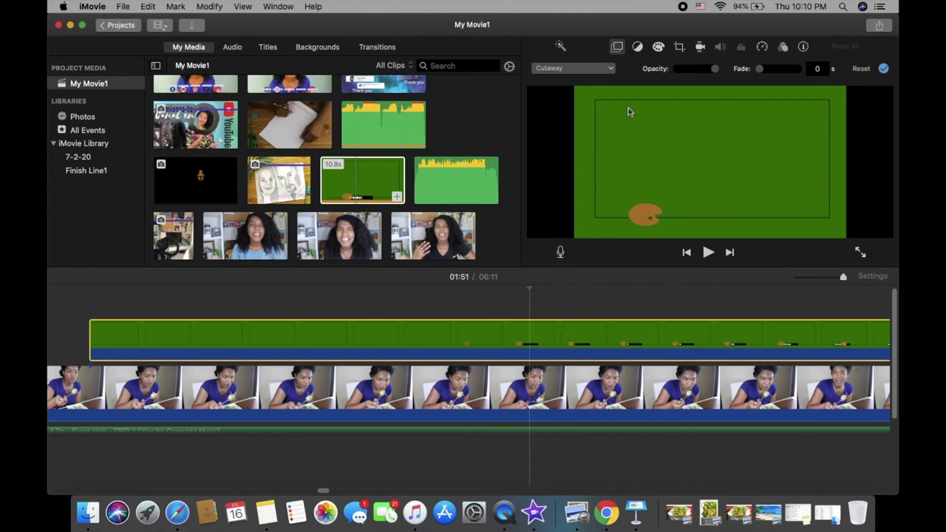
pyautogui.click(612, 70)
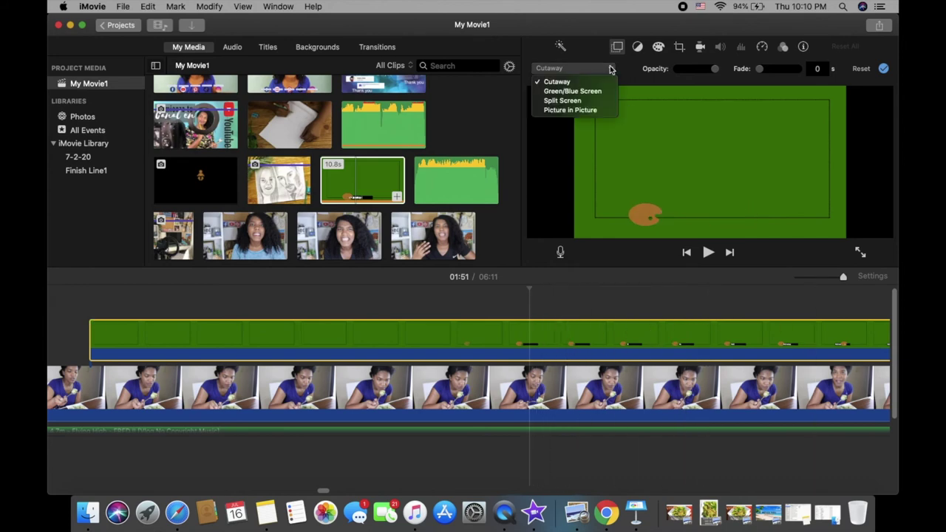
pyautogui.click(581, 92)
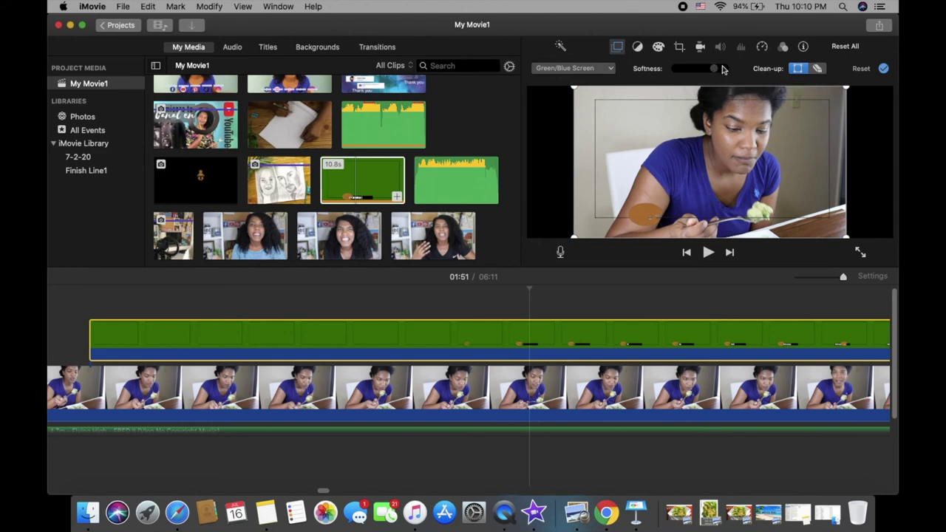
# Step: Lower the green-screen softness to its minimum and try the eraser clean-up on the palette graphic
pyautogui.moveTo(687, 70); pyautogui.dragTo(667, 71)
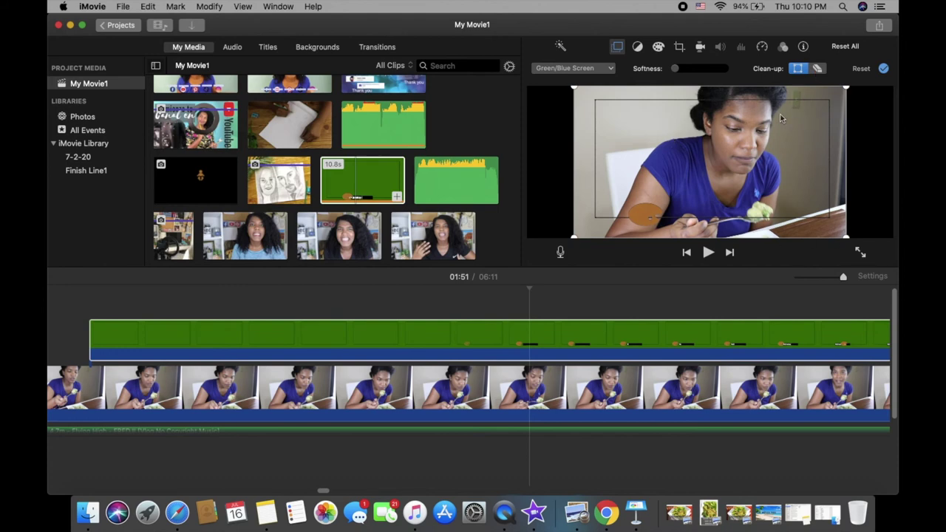
pyautogui.click(817, 68)
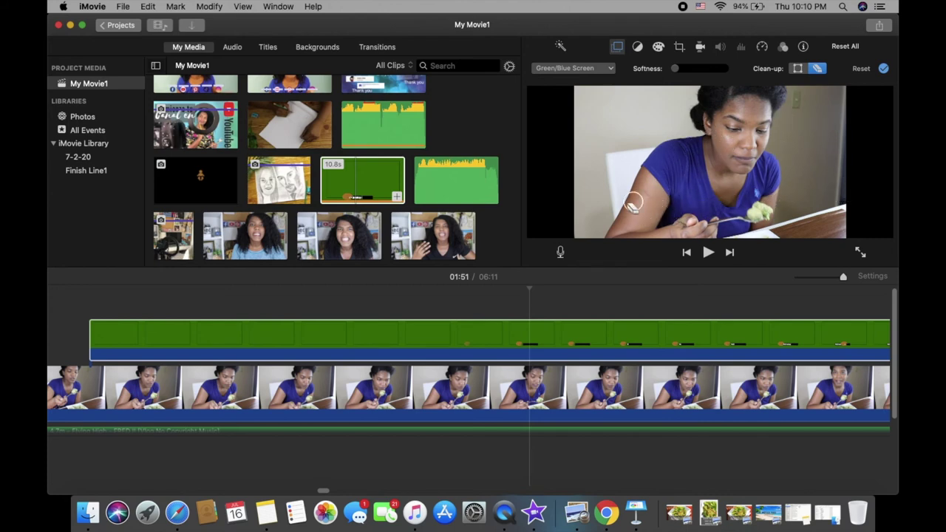
pyautogui.click(884, 69)
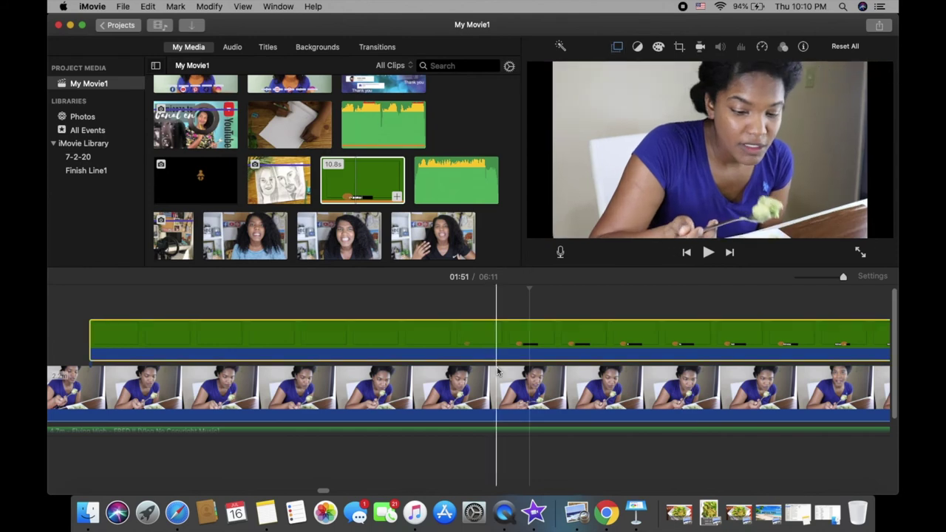
# Step: Reselect the green palette overlay, keep its softness at the minimum and apply the green-screen settings
pyautogui.click(520, 334)
pyautogui.moveTo(675, 69)
pyautogui.mouseDown()
pyautogui.moveTo(714, 68)
pyautogui.moveTo(674, 70)
pyautogui.mouseUp()
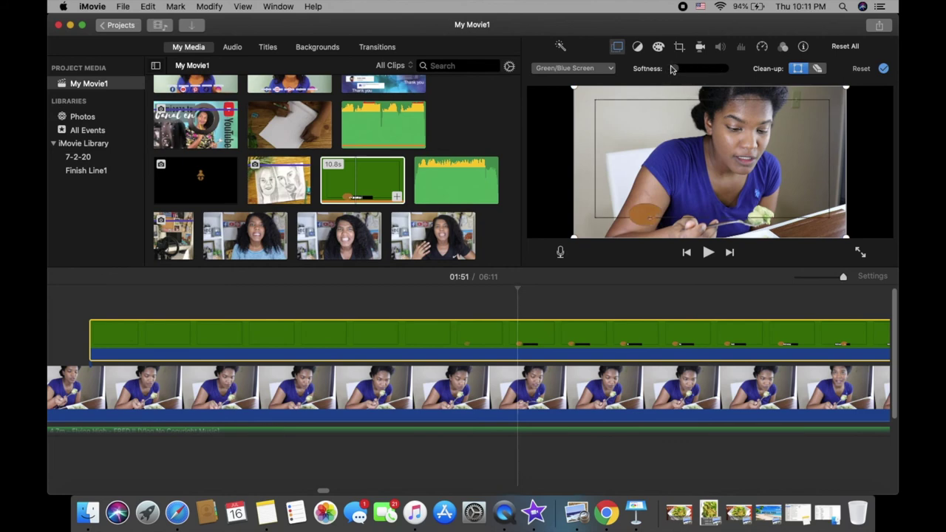
pyautogui.click(885, 69)
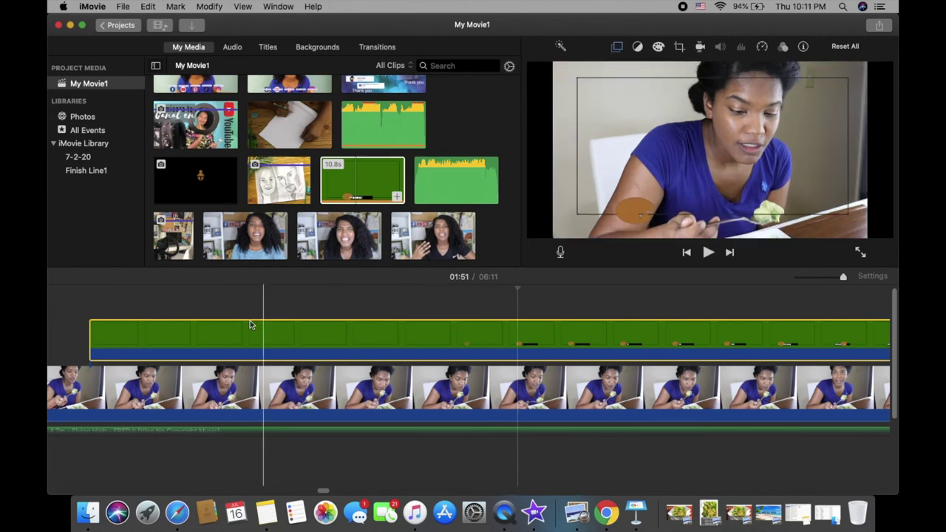
# Step: Add the "Natural y Unica" logo image from the project media as an overlay just after the green clip
pyautogui.hscroll(10, 726, 331)
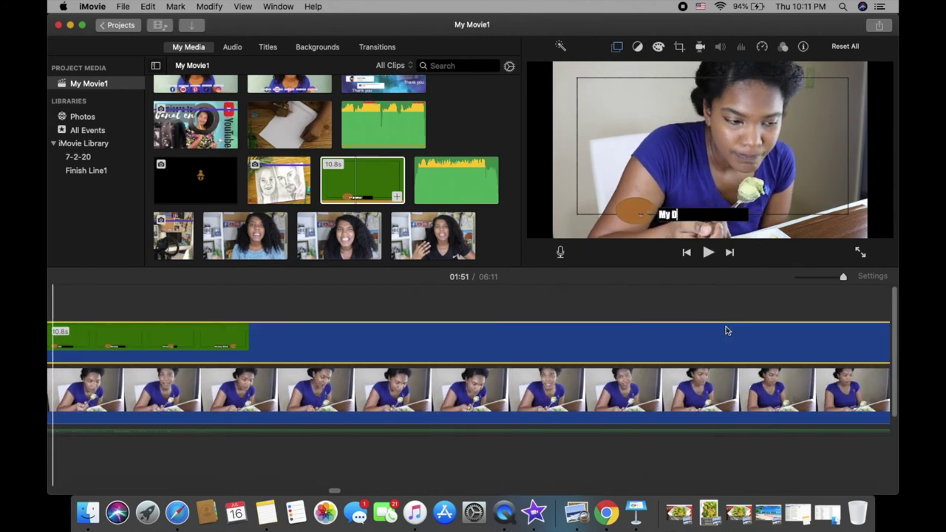
pyautogui.hscroll(5, 726, 331)
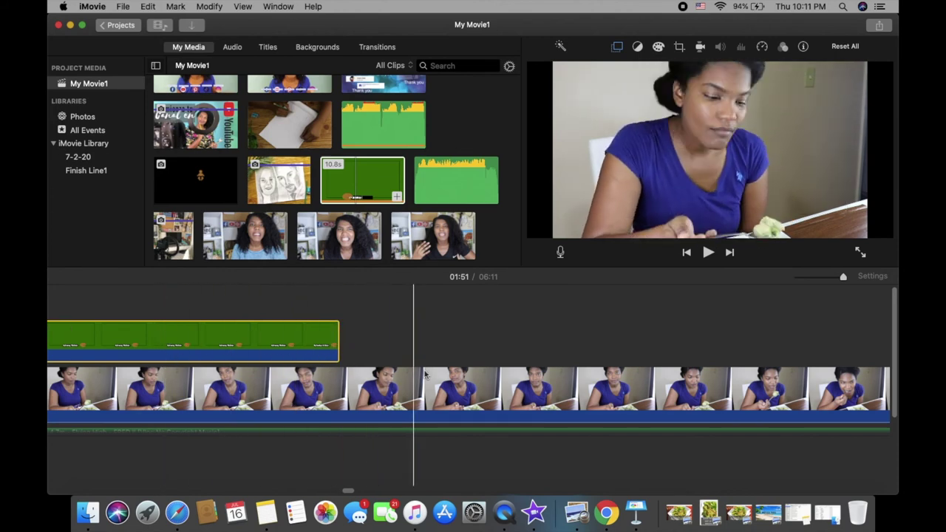
pyautogui.click(361, 345)
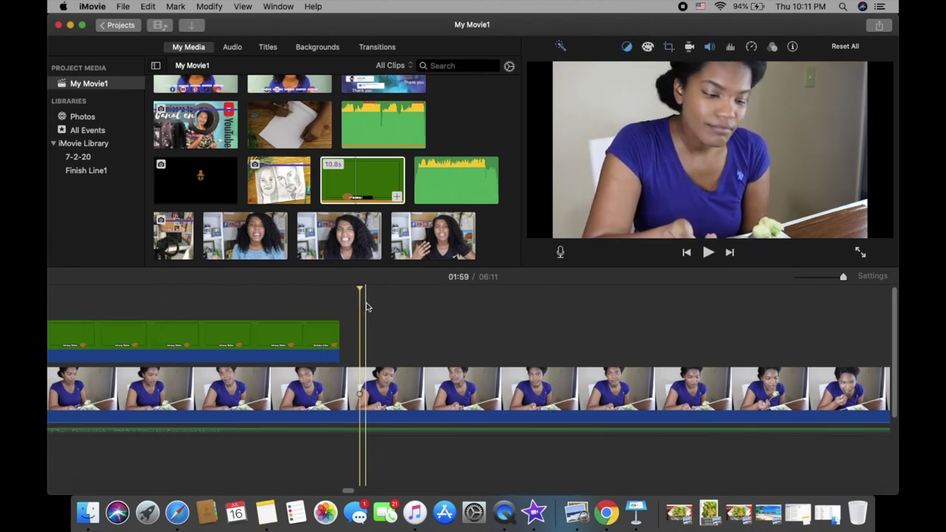
pyautogui.scroll(5, 321, 180)
pyautogui.scroll(-10, 320, 180)
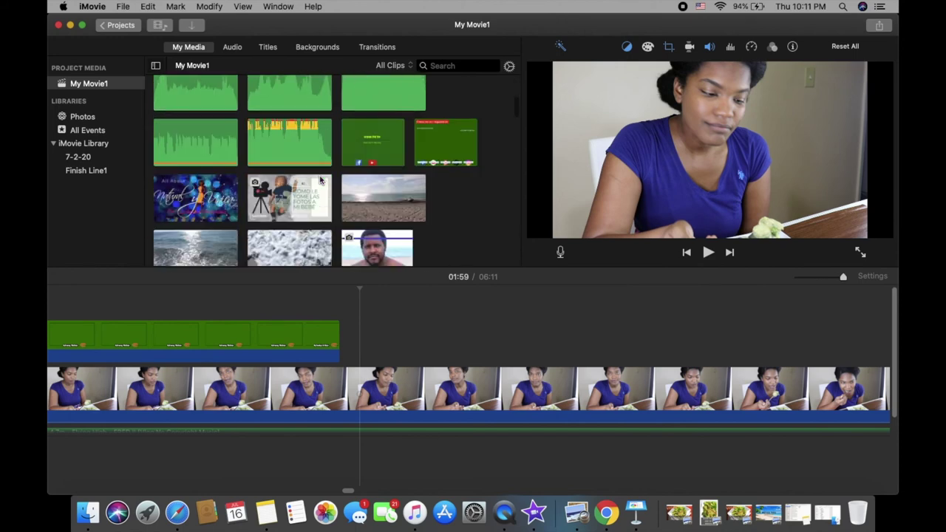
pyautogui.click(189, 119)
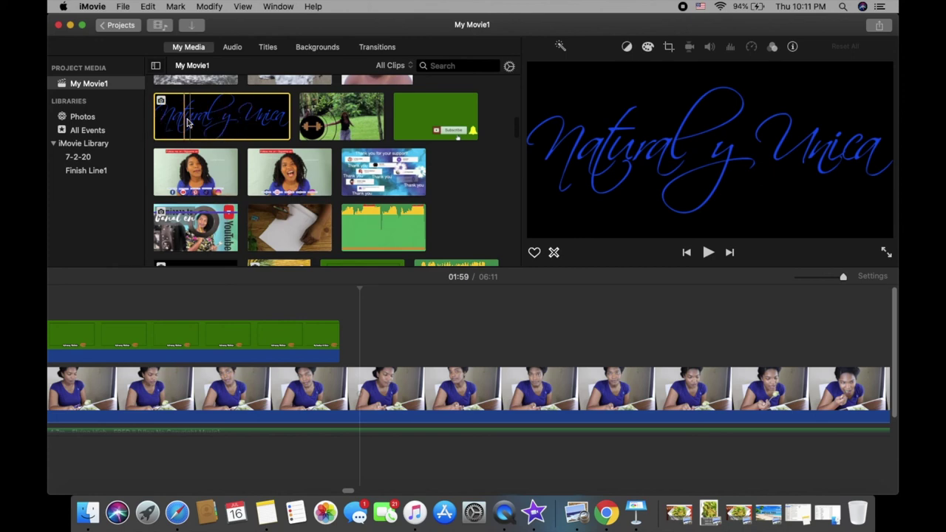
pyautogui.moveTo(188, 125); pyautogui.dragTo(349, 329)
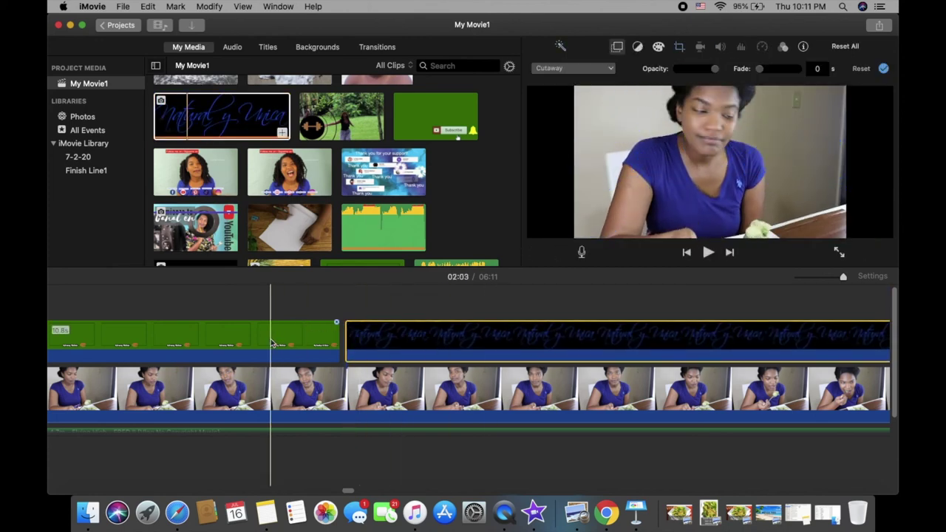
# Step: Set the "Natural y Unica" logo overlay to Picture in Picture and its crop style to Fit
pyautogui.hscroll(8, 450, 344)
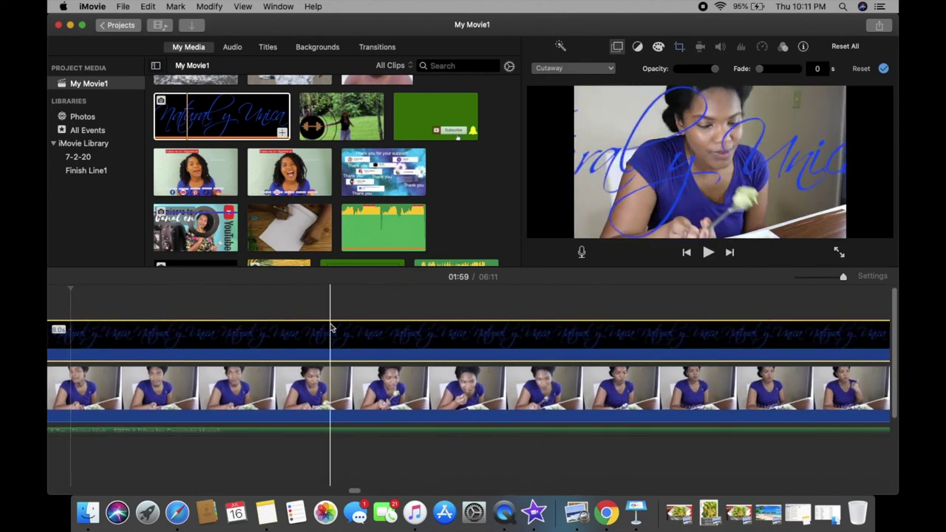
pyautogui.click(610, 69)
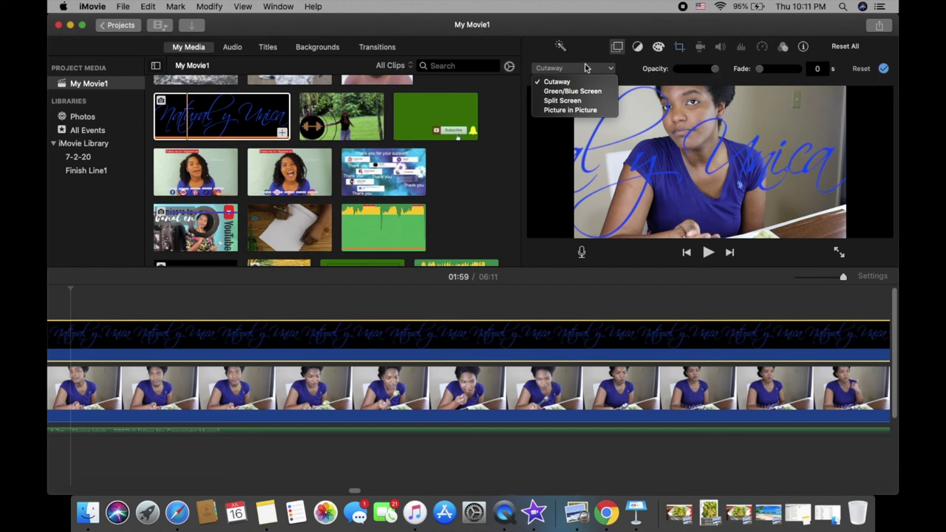
pyautogui.click(570, 109)
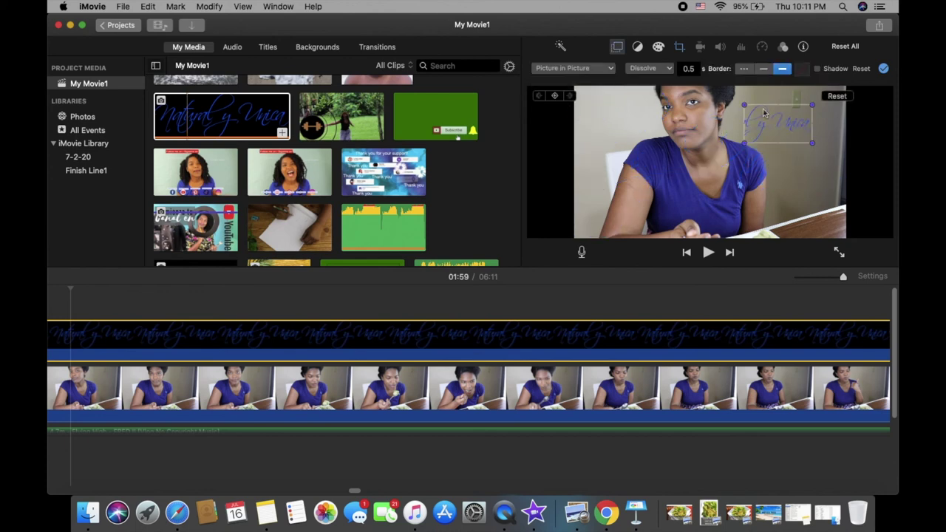
pyautogui.click(680, 47)
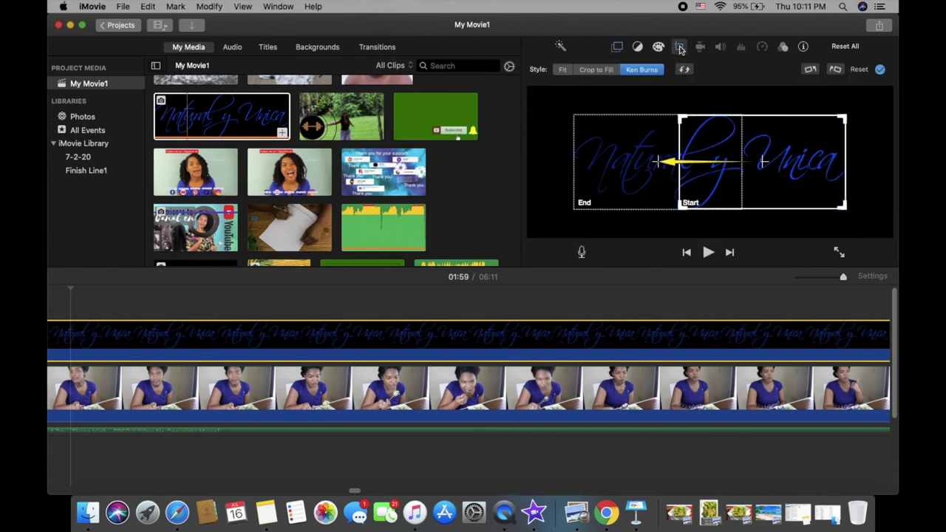
pyautogui.click(561, 70)
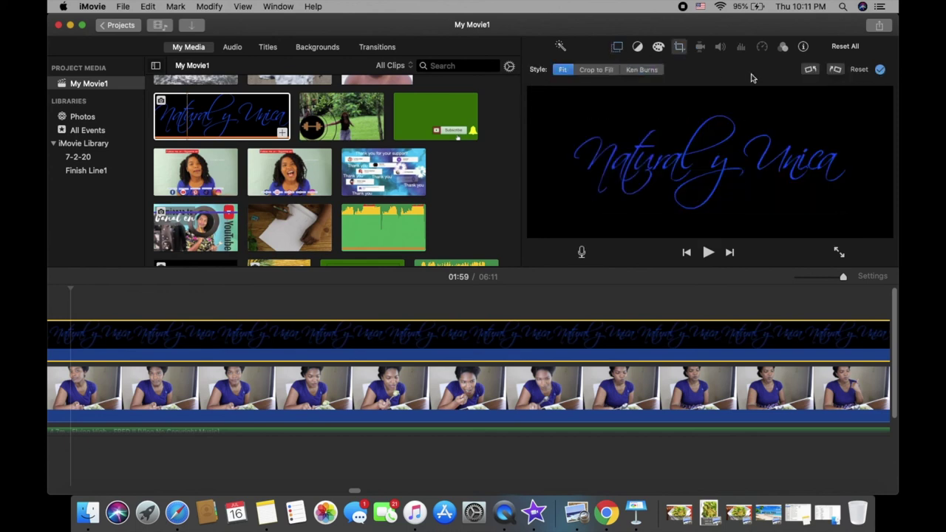
pyautogui.click(880, 69)
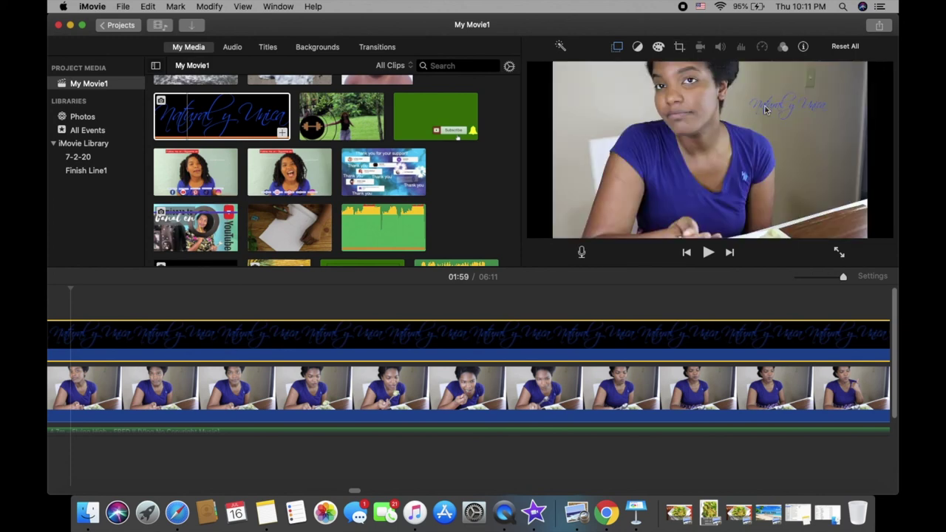
# Step: Move the logo inset up into the upper-right corner of the video frame
pyautogui.click(562, 333)
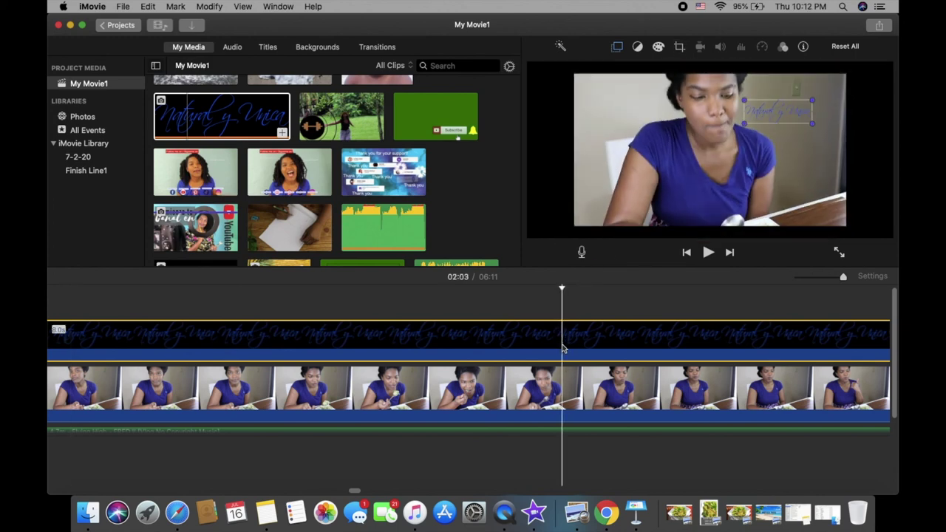
pyautogui.click(618, 47)
pyautogui.moveTo(788, 131); pyautogui.dragTo(812, 107)
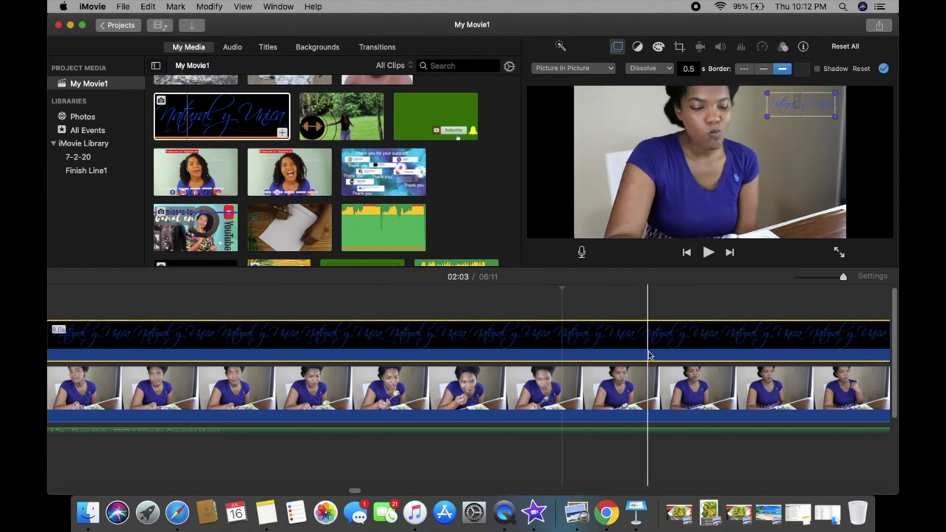
# Step: Skim the end of the logo overlay to examine how it dissolves out
pyautogui.hscroll(10, 648, 356)
pyautogui.hscroll(5, 649, 356)
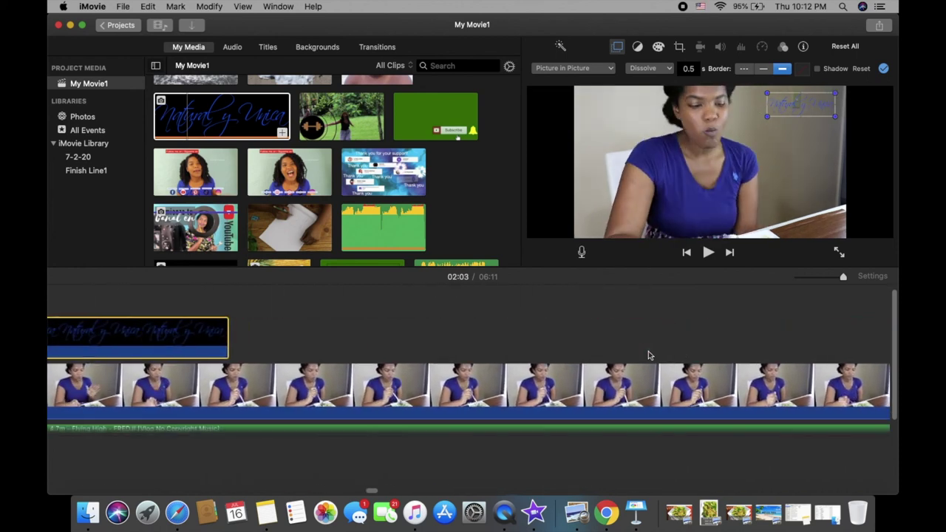
pyautogui.hscroll(-5, 649, 355)
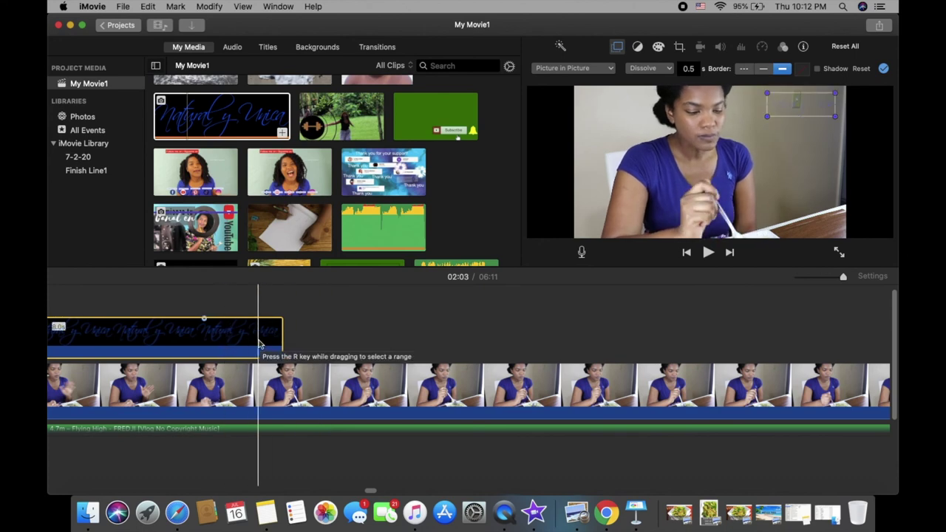
pyautogui.click(232, 340)
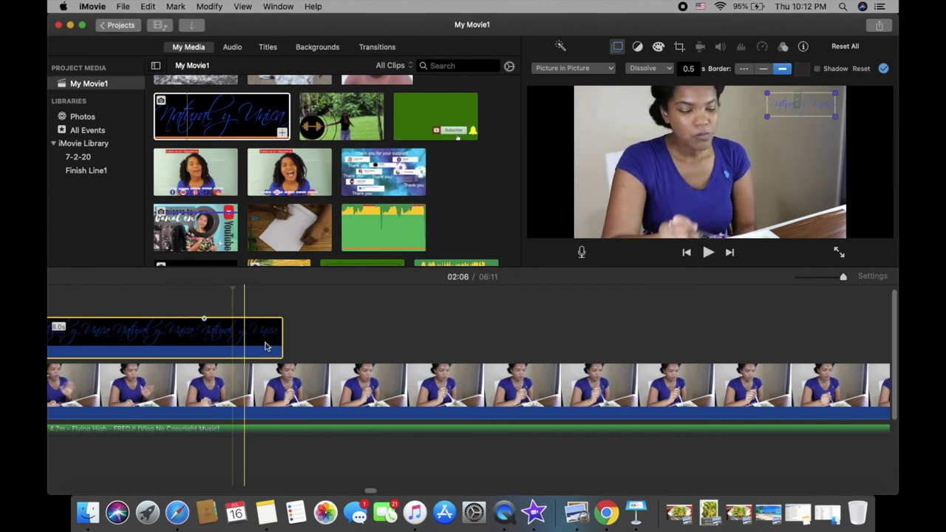
pyautogui.hscroll(-10, 247, 370)
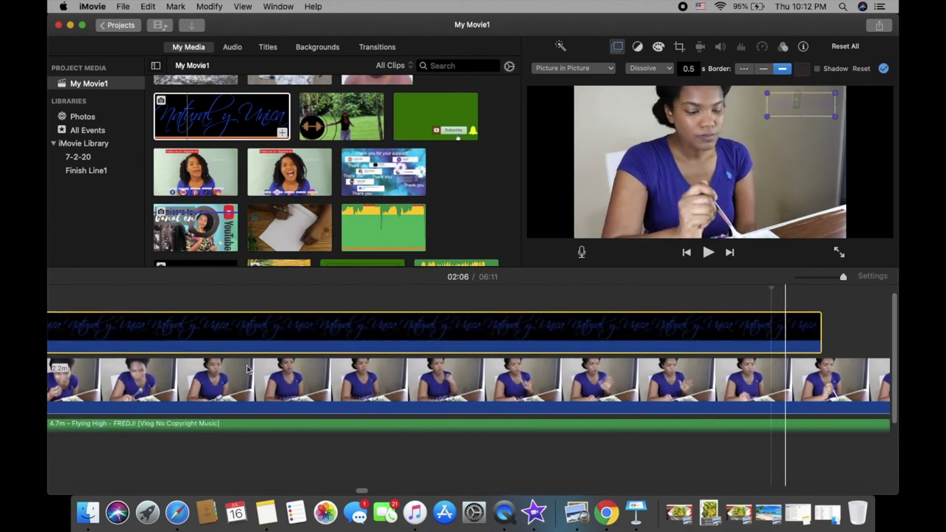
# Step: Compare the overlay settings of the "My Drawing / Mi dibujo" green clip and the adjacent logo clip
pyautogui.click(255, 318)
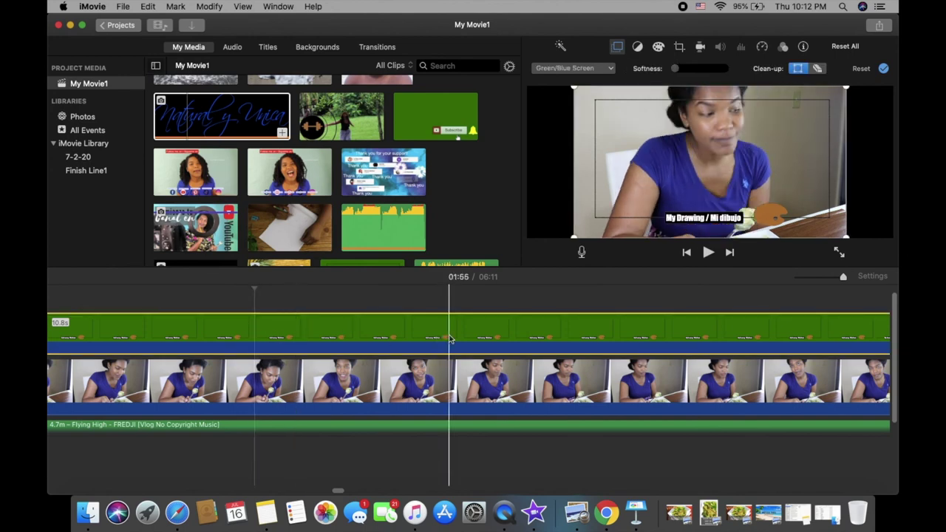
pyautogui.hscroll(10, 443, 333)
pyautogui.click(197, 336)
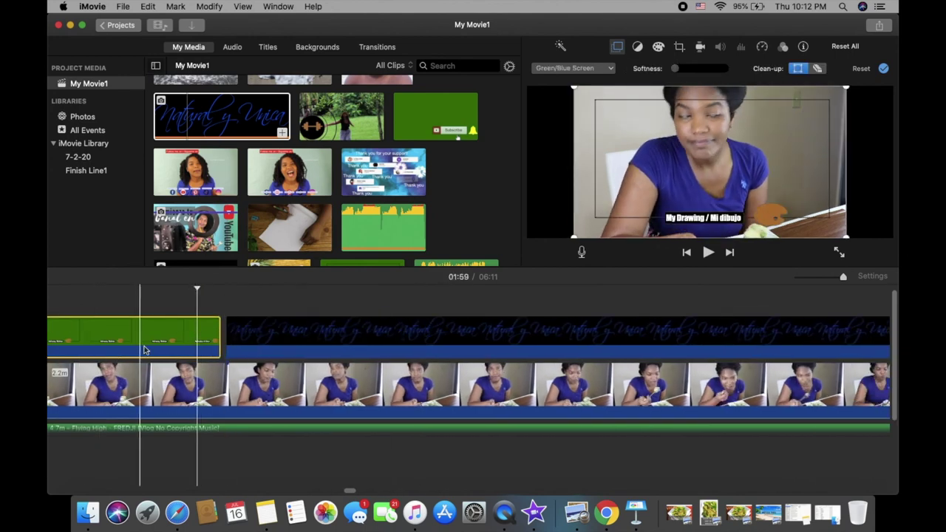
pyautogui.click(271, 346)
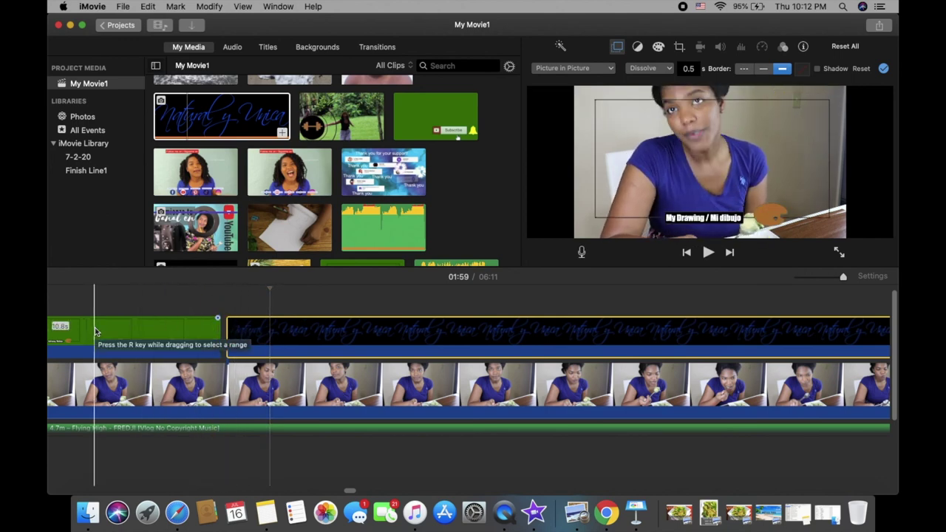
pyautogui.click(132, 337)
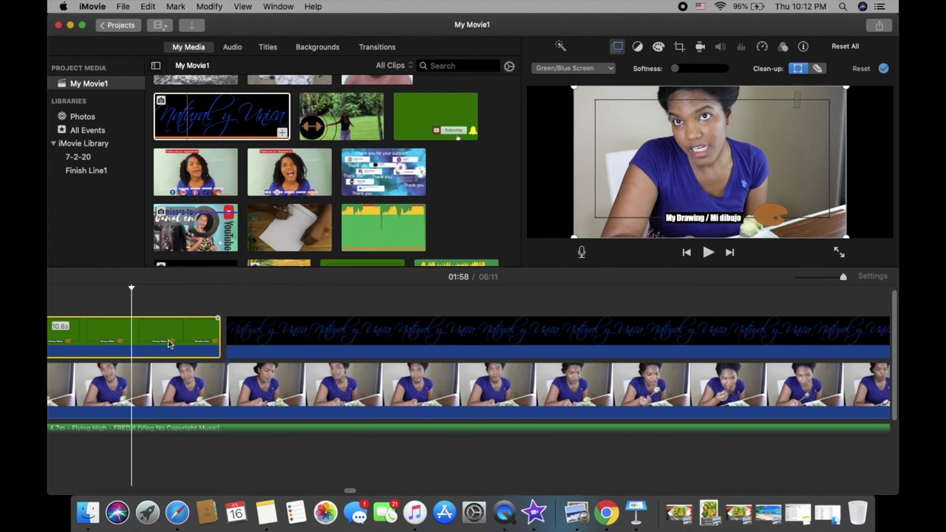
# Step: Check which clip commands are available for the "Natural y Unica" logo overlay
pyautogui.click(251, 338)
pyautogui.rightClick(266, 341)
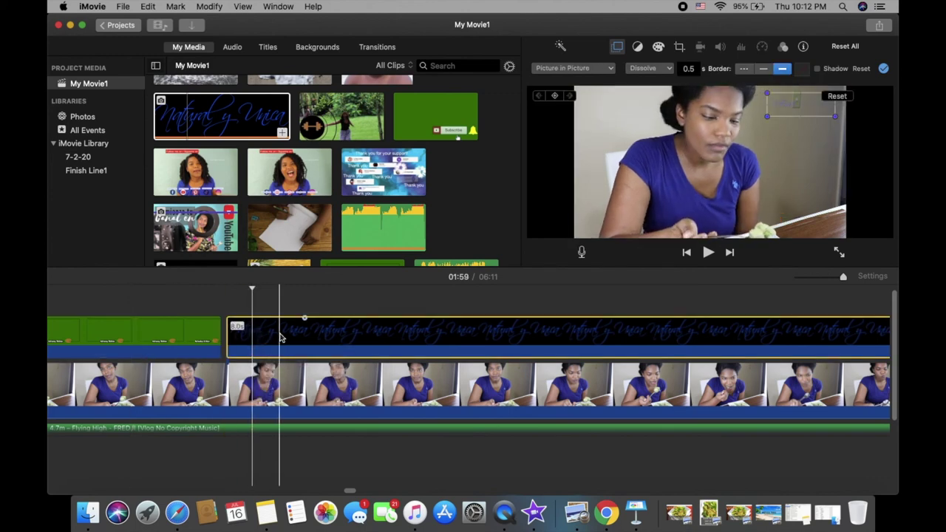
pyautogui.rightClick(280, 337)
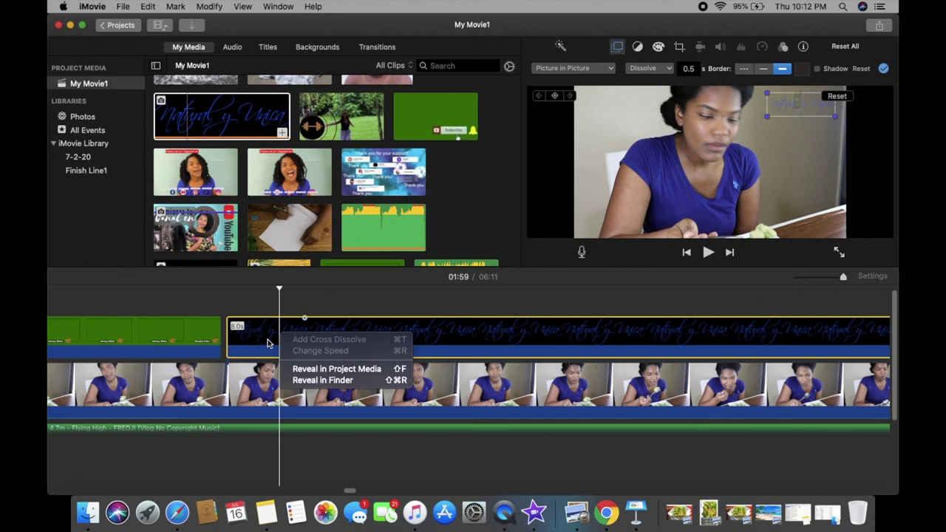
pyautogui.click(493, 335)
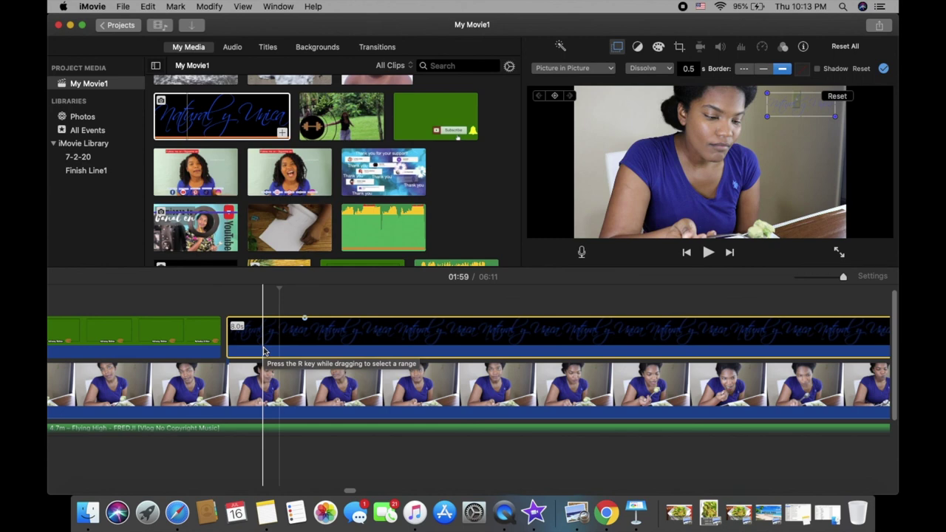
pyautogui.click(287, 226)
pyautogui.scroll(-5, 287, 225)
pyautogui.scroll(-1, 287, 226)
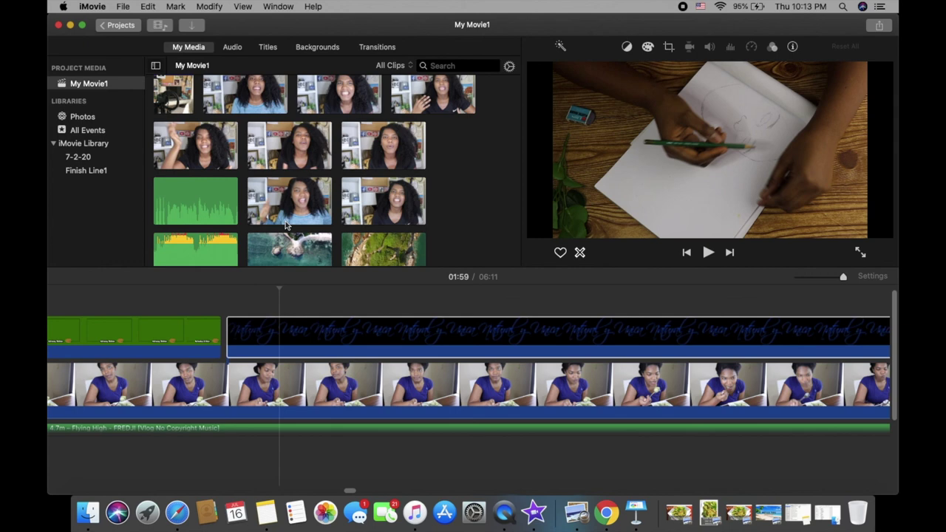
pyautogui.click(449, 340)
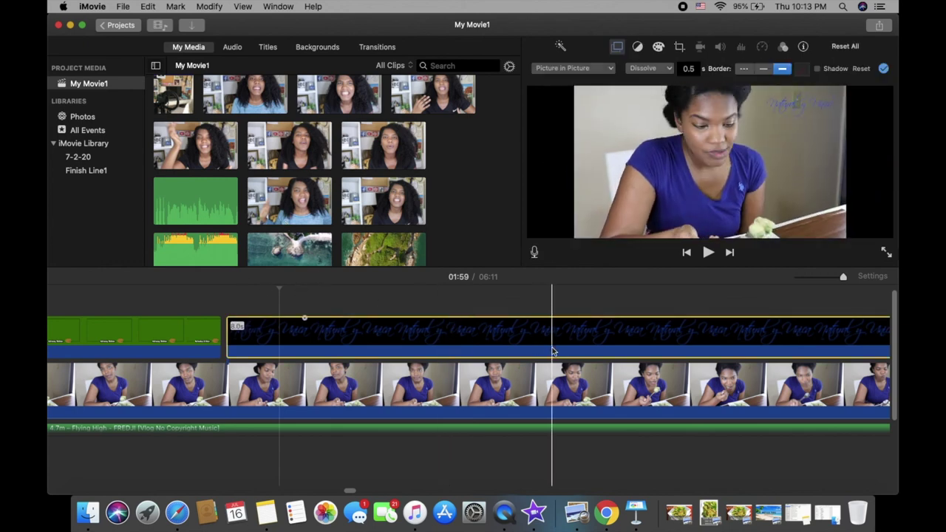
# Step: Go to the timeline stretch after the logo overlay and look through the whole Maps & Backgrounds collection
pyautogui.hscroll(5, 551, 351)
pyautogui.hscroll(10, 552, 351)
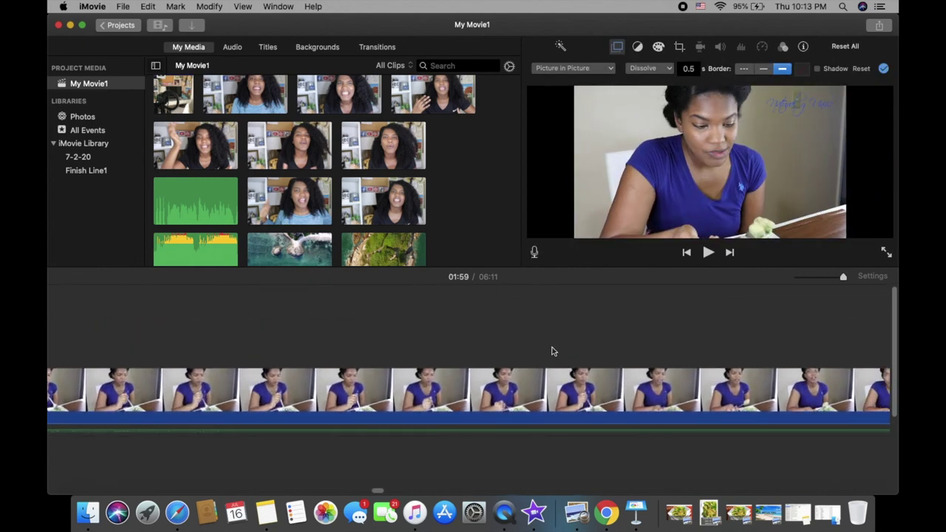
pyautogui.hscroll(8, 551, 351)
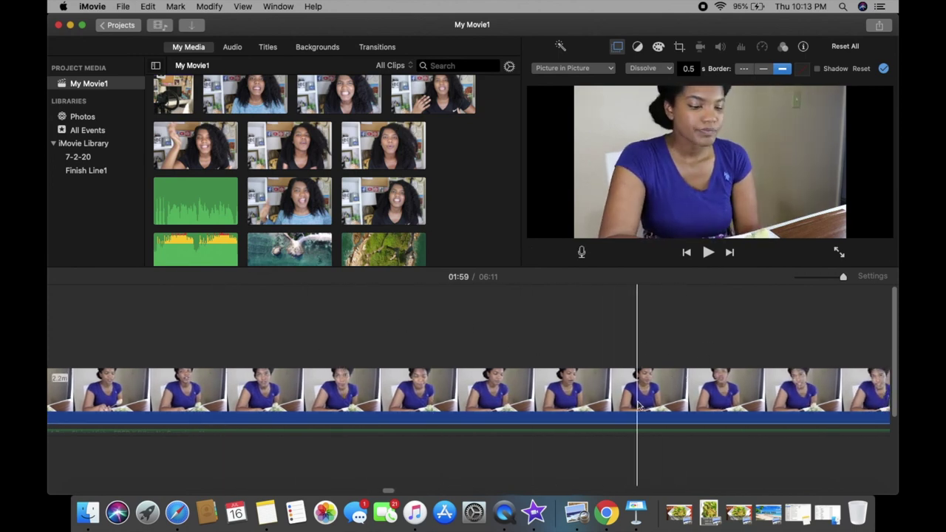
pyautogui.hscroll(6, 640, 405)
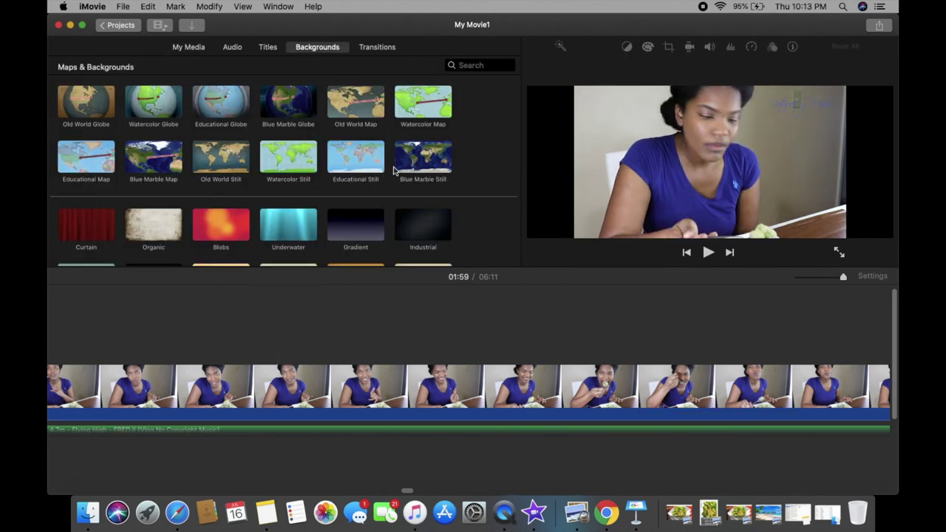
pyautogui.scroll(-3, 254, 192)
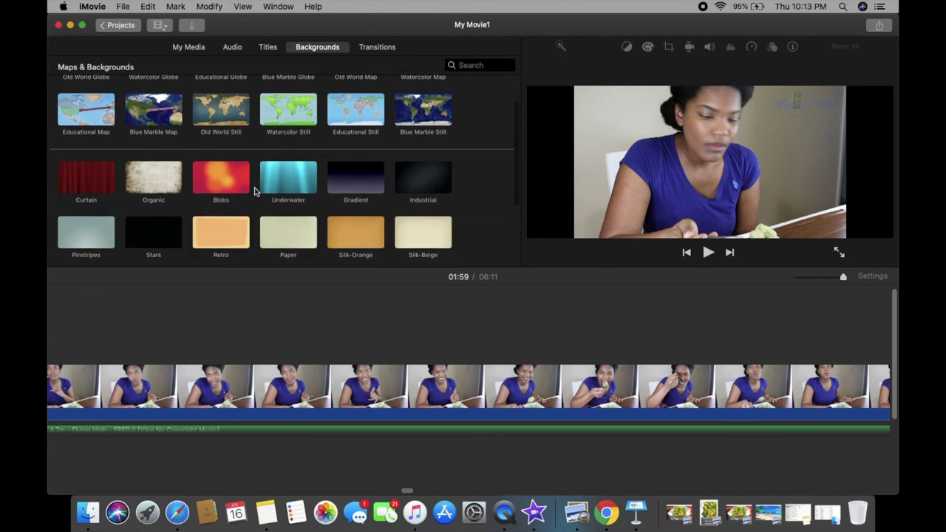
pyautogui.scroll(-3, 254, 193)
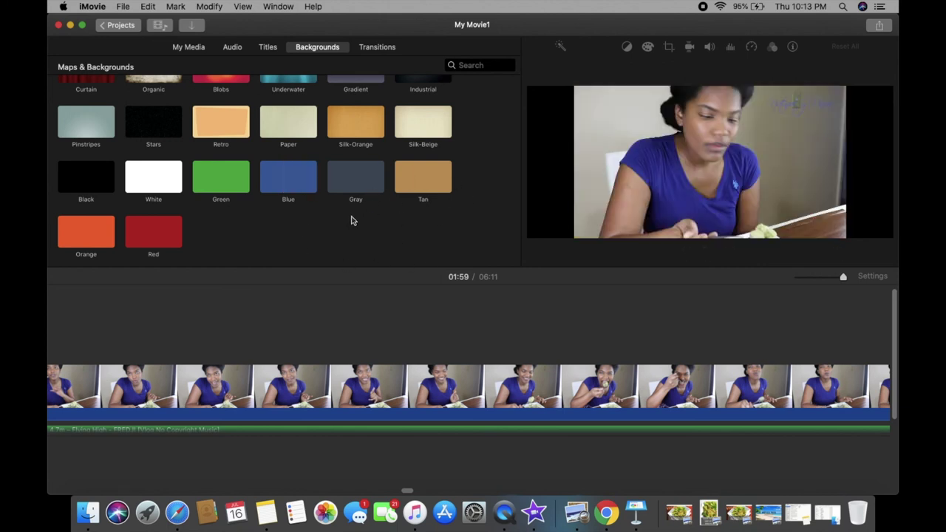
pyautogui.scroll(5, 383, 216)
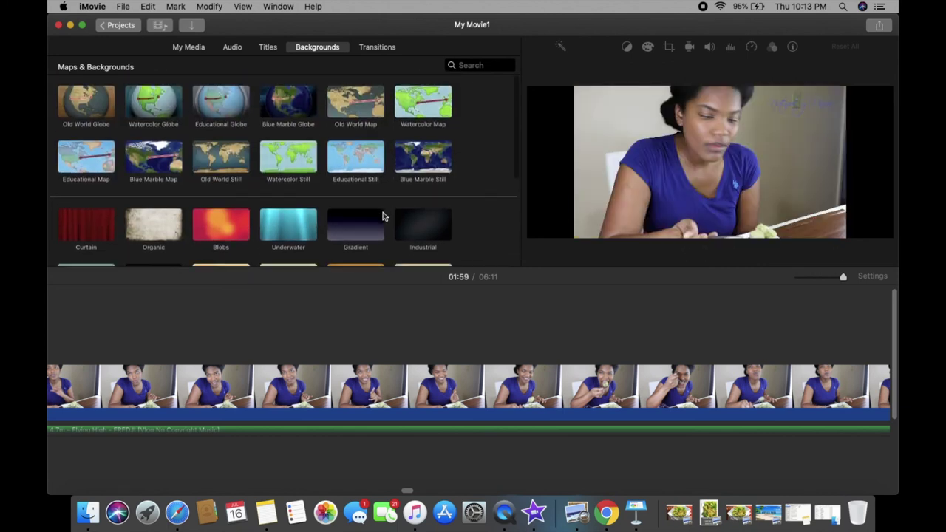